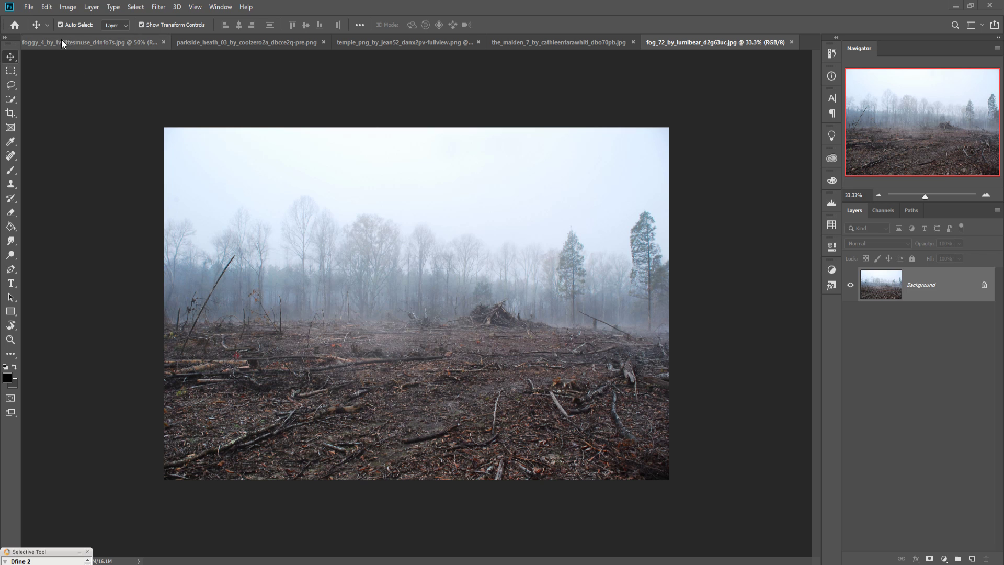
Step: Create a new blank document of 1920 x 1080 pixels in RGB Color with a white background
{"action": "left_click", "coordinate": [30, 8]}
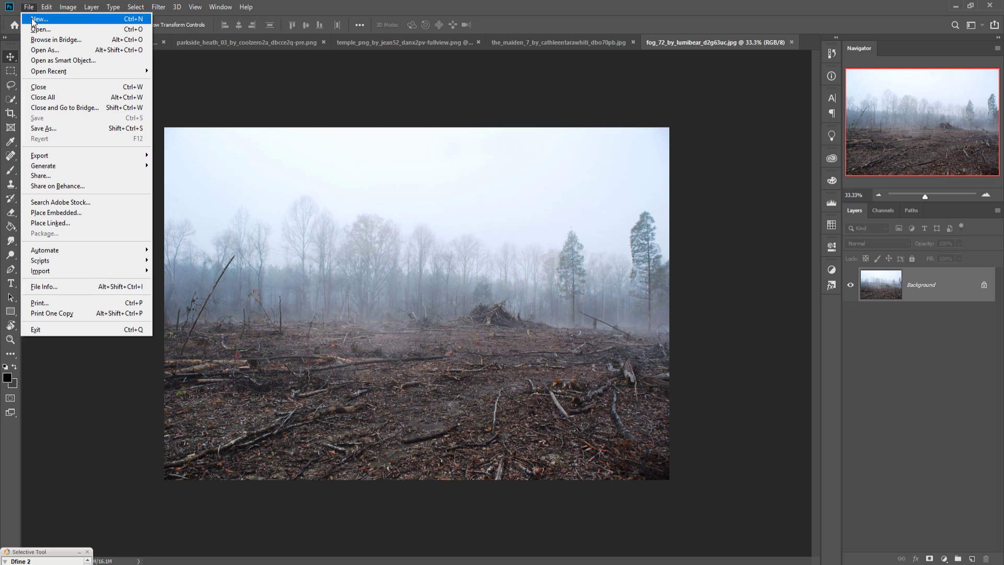
{"action": "key", "text": "Escape"}
{"action": "key", "text": "ctrl+n"}
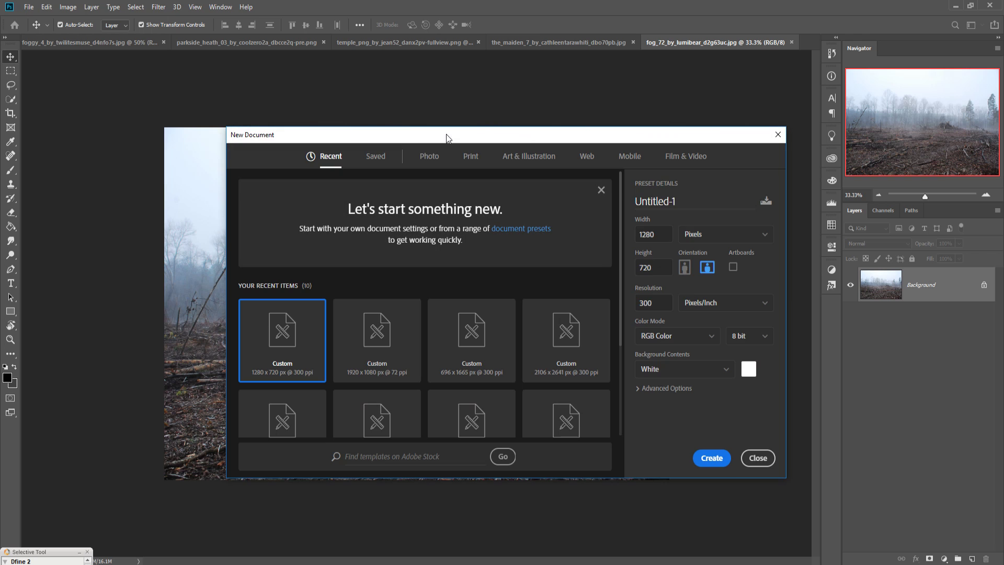
{"action": "left_click", "coordinate": [374, 352]}
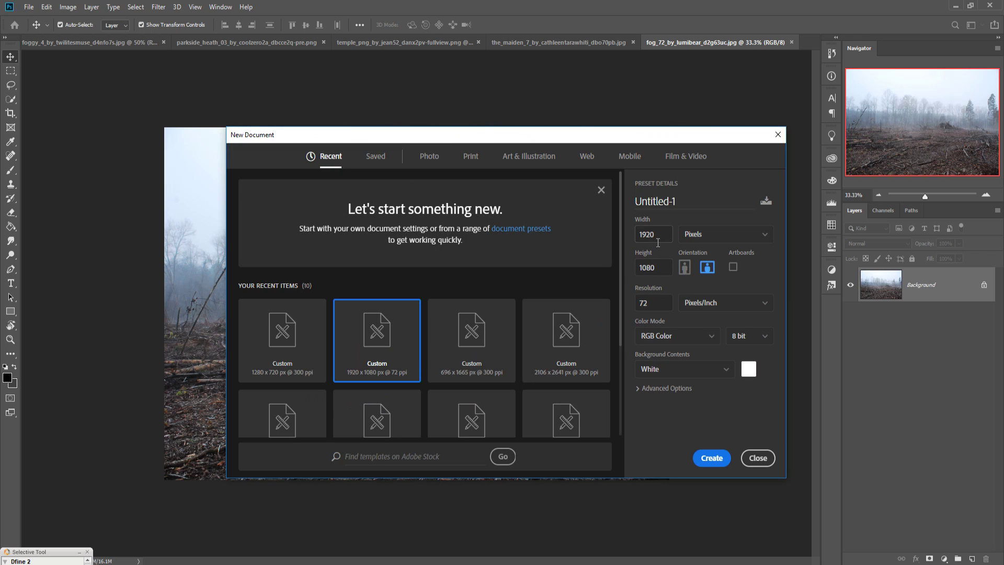
{"action": "left_click_drag", "start_coordinate": [660, 309], "coordinate": [635, 313]}
{"action": "left_click", "coordinate": [710, 459]}
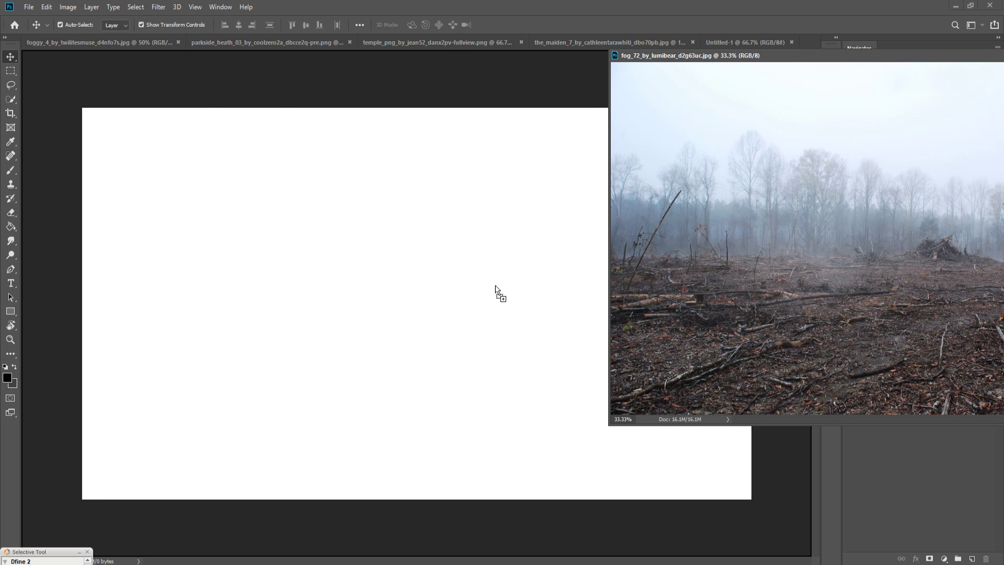
Step: Copy the fog_72 foggy clearing photo into the new document and minimise the photo's window
{"action": "left_click_drag", "start_coordinate": [497, 291], "coordinate": [497, 287]}
{"action": "left_click_drag", "start_coordinate": [906, 64], "coordinate": [589, 106]}
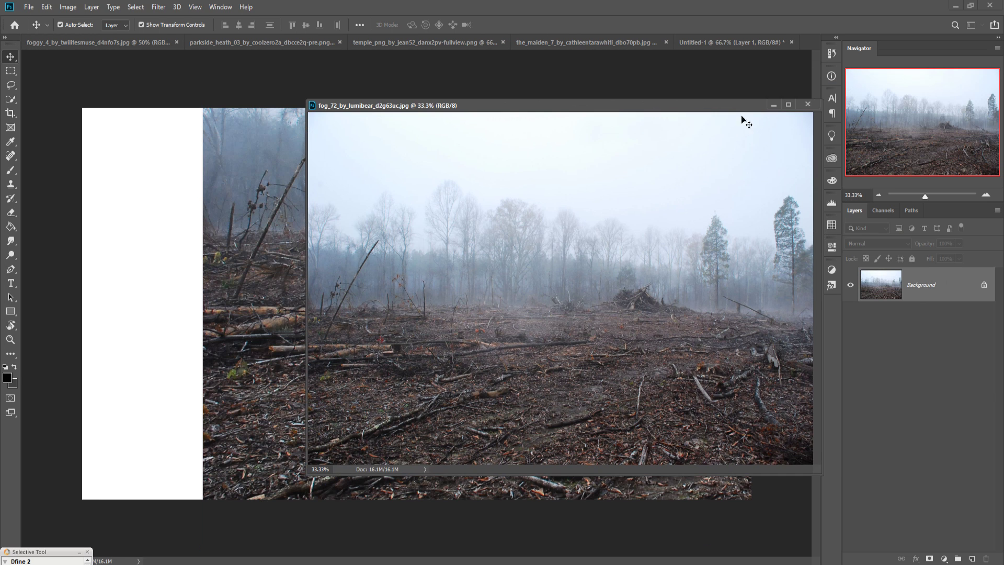
{"action": "left_click", "coordinate": [777, 101]}
Step: Scale and position the foggy clearing layer so it covers the full canvas width, keeping both ground and treeline in frame
{"action": "left_click_drag", "start_coordinate": [495, 148], "coordinate": [191, 137]}
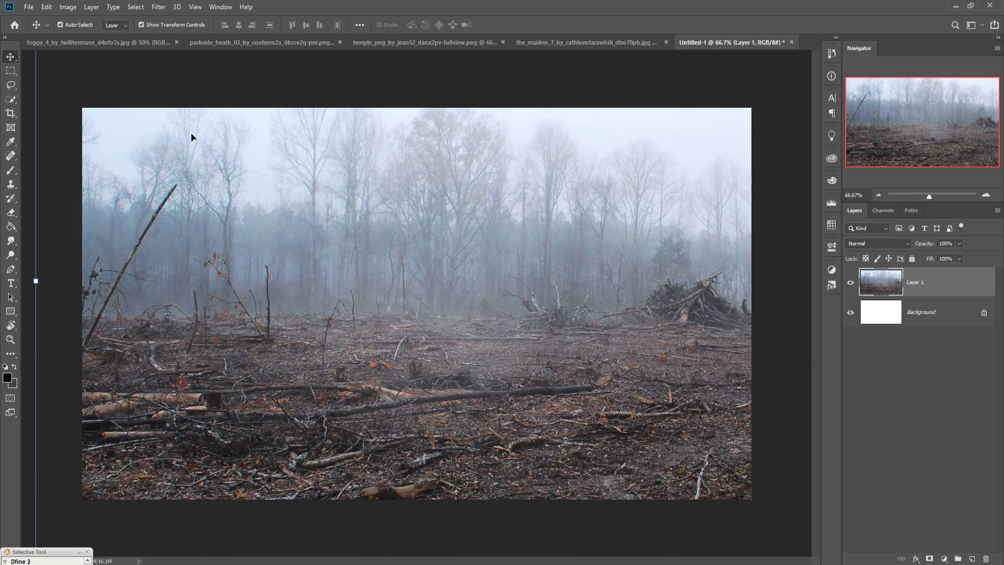
{"action": "left_click_drag", "start_coordinate": [41, 287], "coordinate": [555, 285]}
{"action": "left_click_drag", "start_coordinate": [671, 278], "coordinate": [293, 323]}
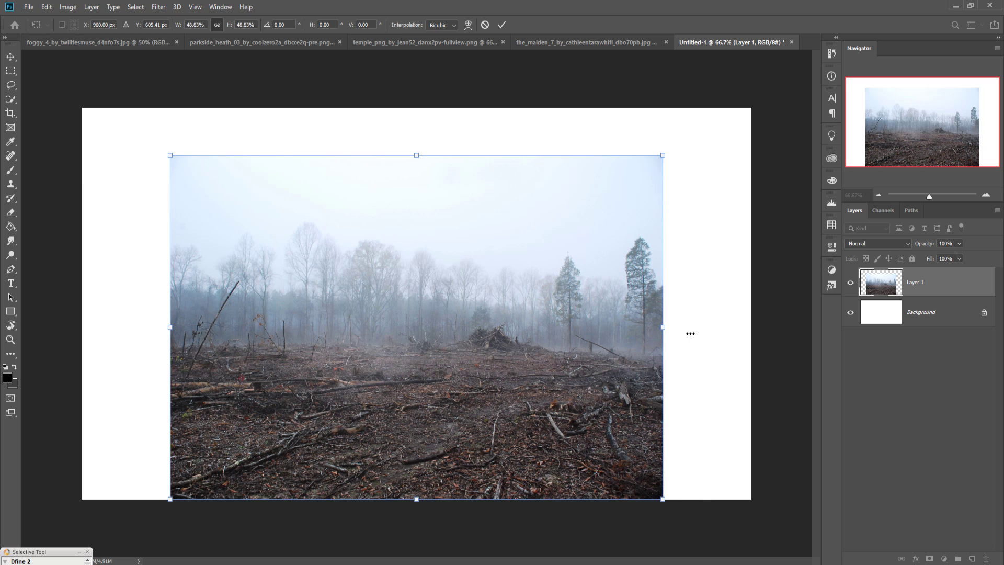
{"action": "left_click_drag", "start_coordinate": [690, 334], "coordinate": [778, 334]}
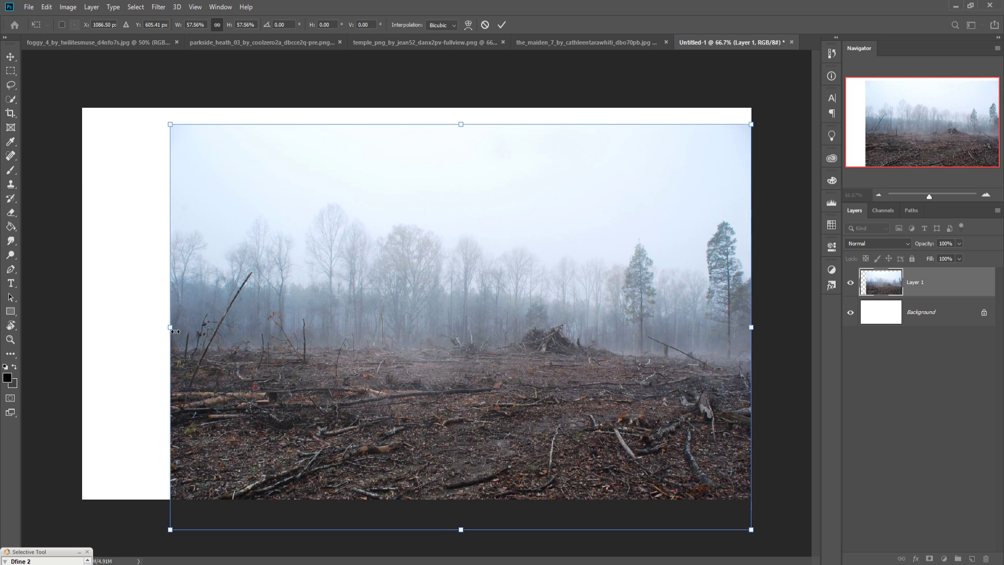
{"action": "left_click_drag", "start_coordinate": [175, 331], "coordinate": [81, 332]}
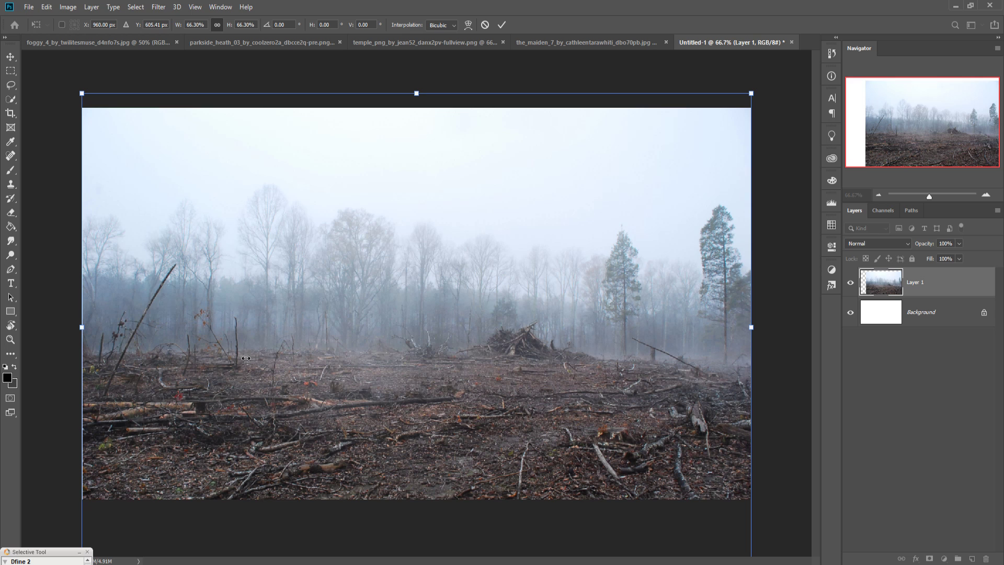
{"action": "left_click_drag", "start_coordinate": [485, 353], "coordinate": [482, 356]}
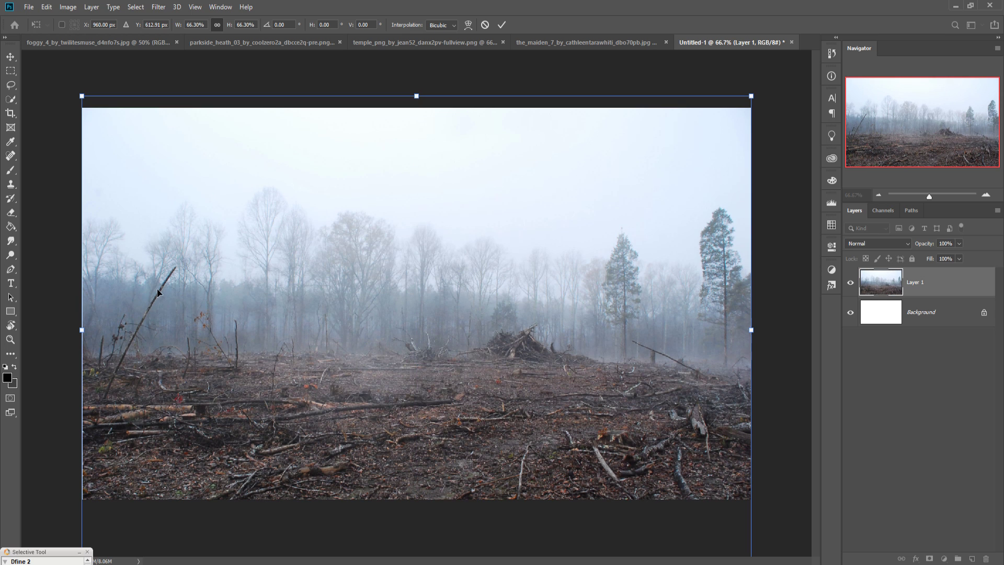
{"action": "left_click_drag", "start_coordinate": [85, 337], "coordinate": [81, 338]}
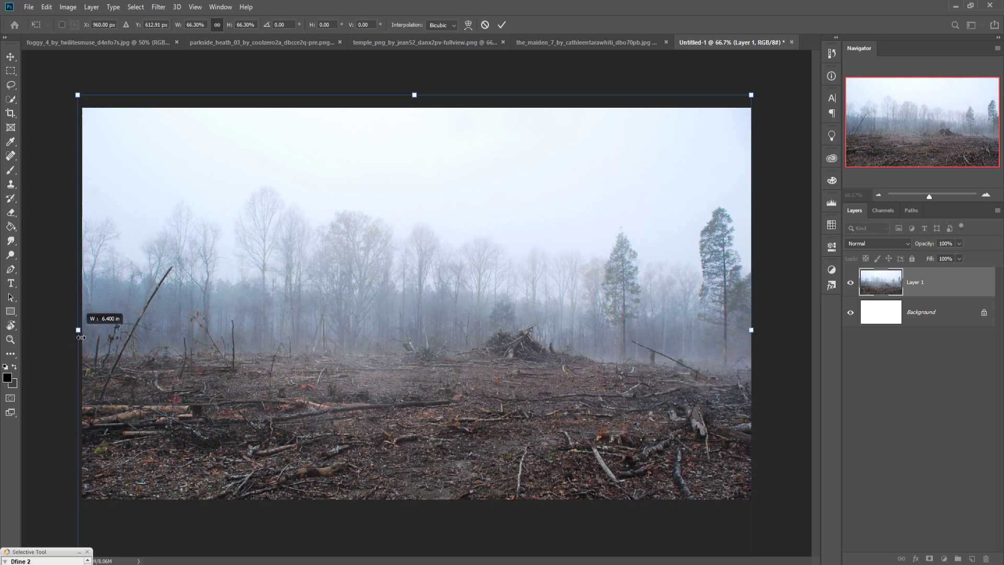
{"action": "left_click", "coordinate": [501, 25]}
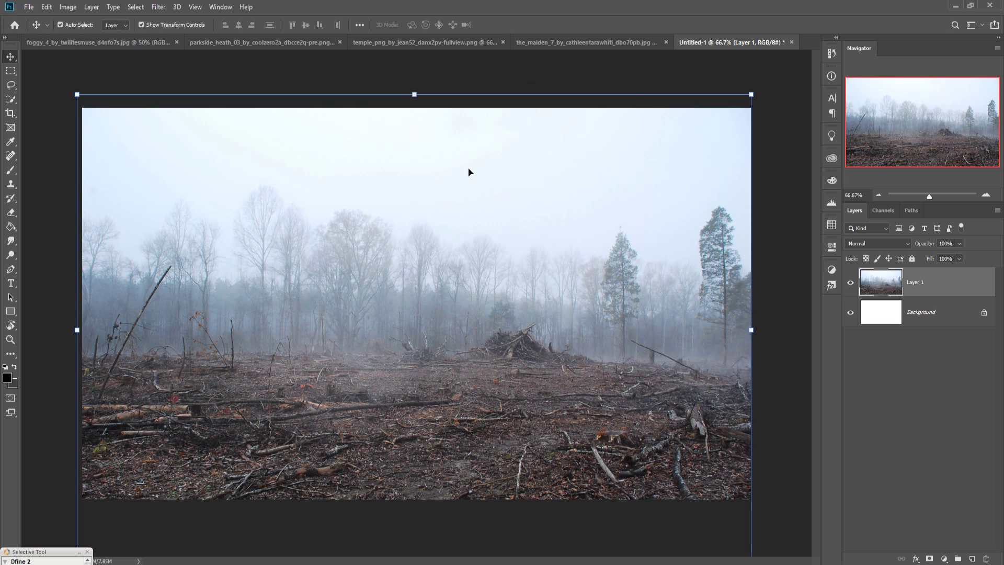
Step: Copy the stone gate from the parkside_heath_03 image into the Untitled-1 composition and close the gate's source window
{"action": "left_click", "coordinate": [237, 43]}
{"action": "left_click_drag", "start_coordinate": [287, 43], "coordinate": [359, 75]}
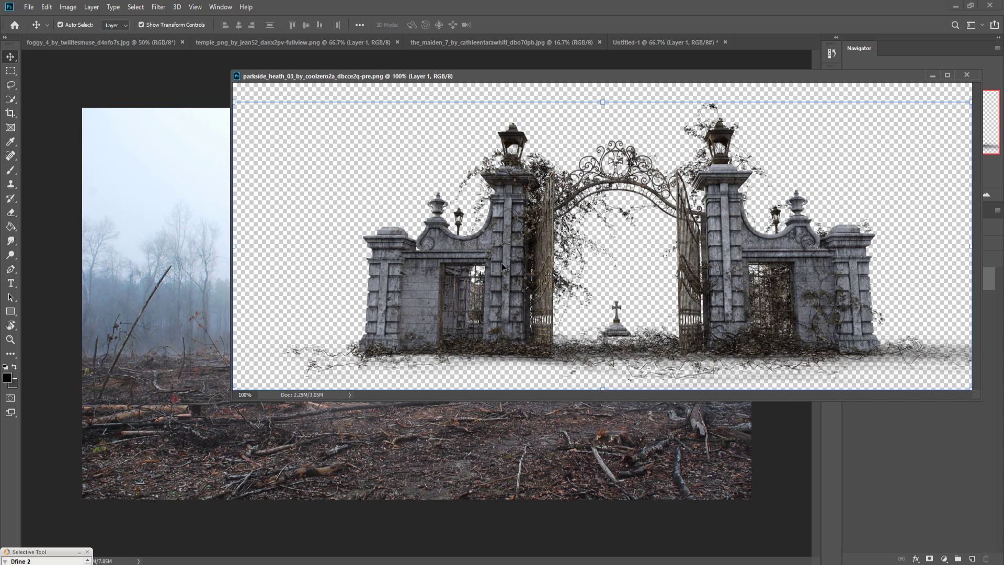
{"action": "left_click_drag", "start_coordinate": [501, 266], "coordinate": [197, 319]}
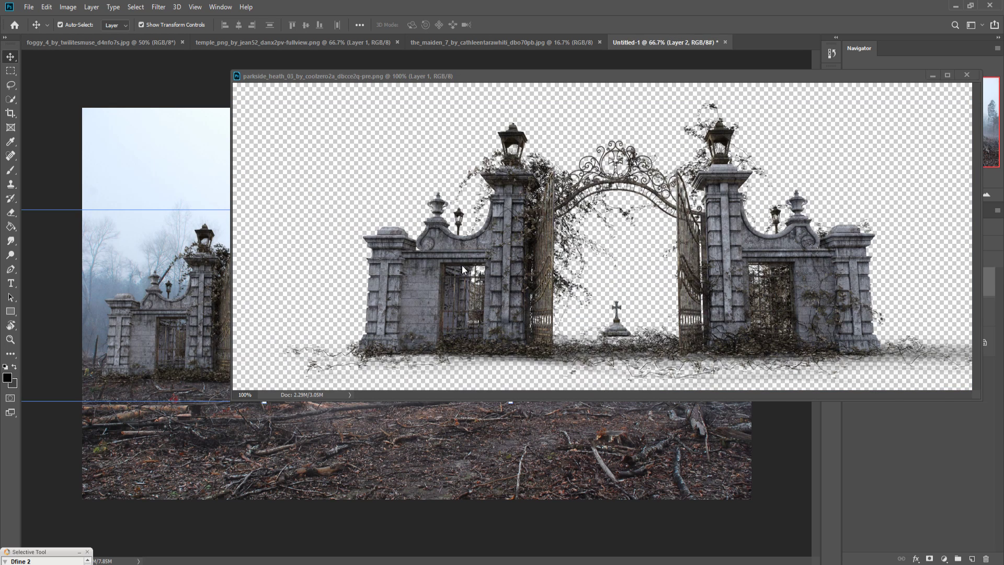
{"action": "left_click", "coordinate": [967, 75]}
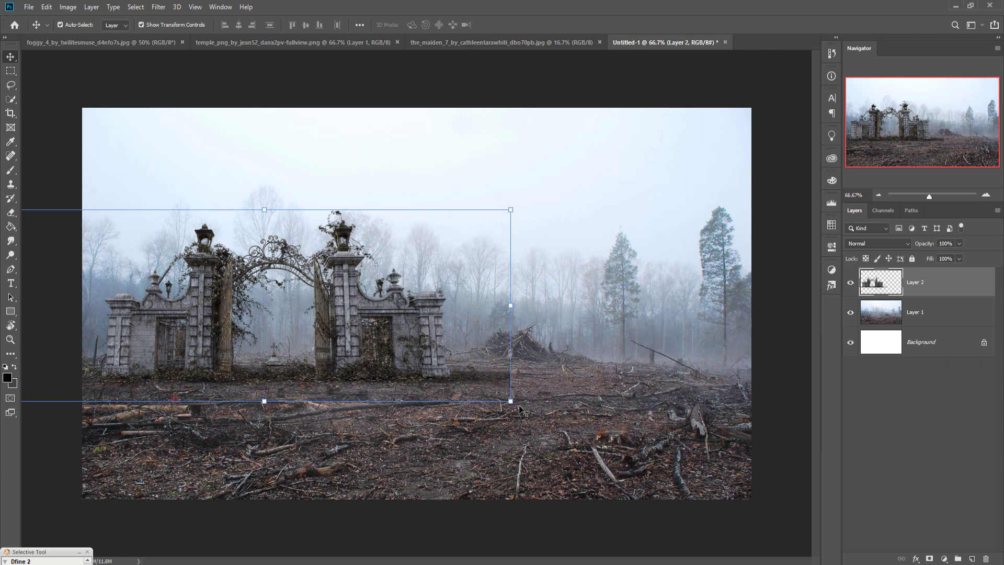
Step: Enlarge the gate layer to about 200% and position it so its walls span the canvas with the gateway near the centre
{"action": "left_click_drag", "start_coordinate": [513, 409], "coordinate": [782, 496]}
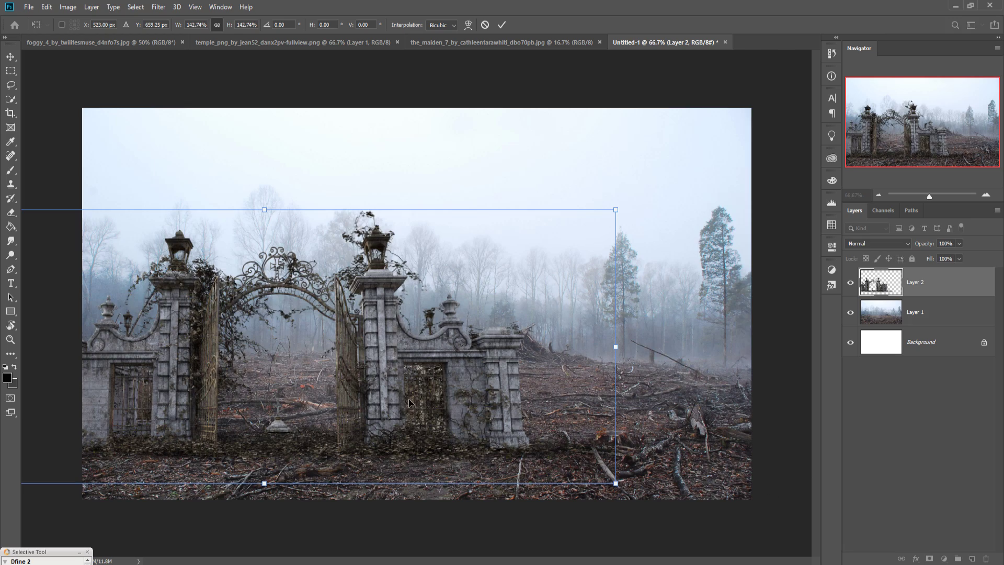
{"action": "left_click_drag", "start_coordinate": [412, 403], "coordinate": [538, 311]}
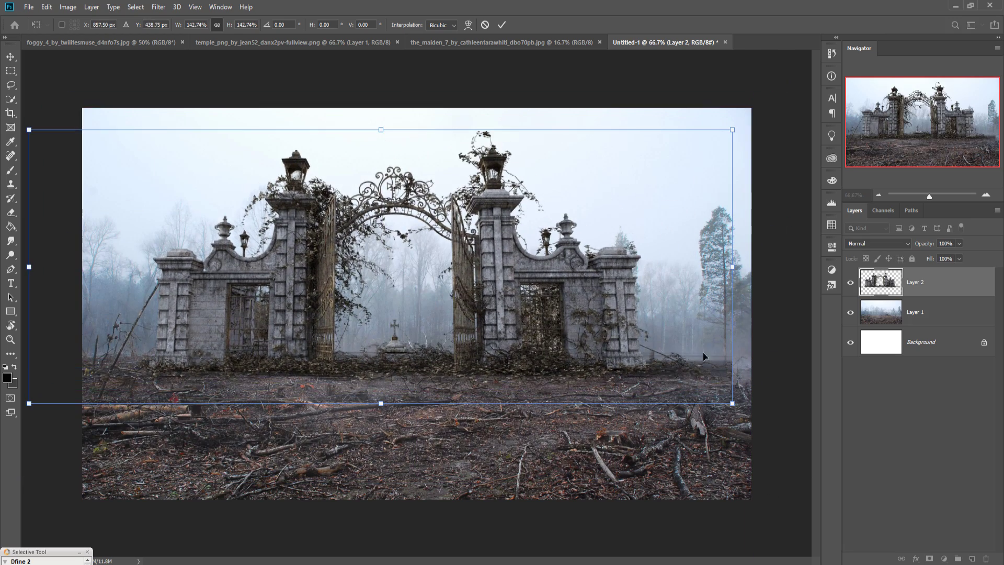
{"action": "left_click_drag", "start_coordinate": [740, 411], "coordinate": [639, 368]}
{"action": "key", "text": "ctrl+minus"}
{"action": "key", "text": "ctrl+minus"}
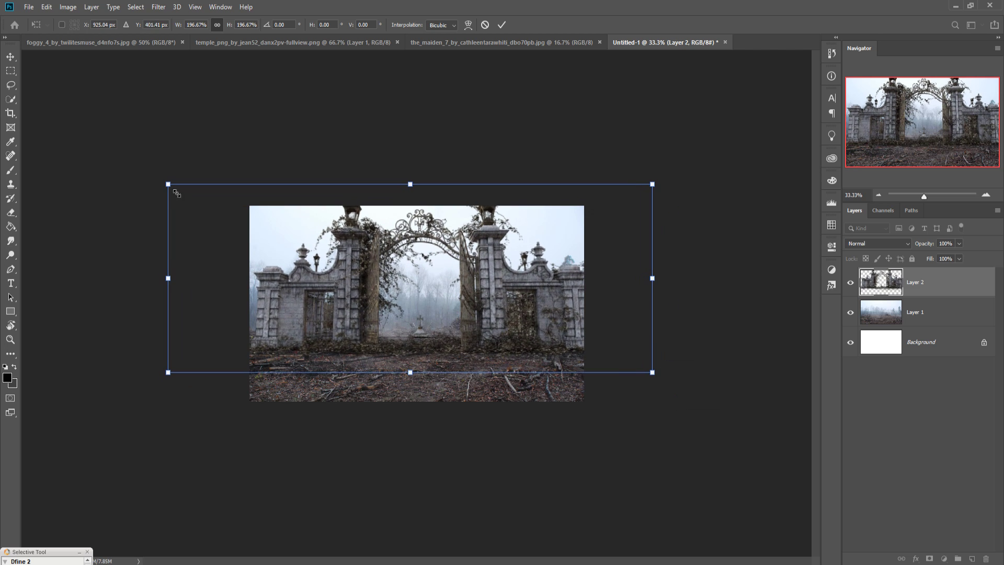
{"action": "left_click_drag", "start_coordinate": [413, 314], "coordinate": [424, 322]}
{"action": "left_click", "coordinate": [501, 25]}
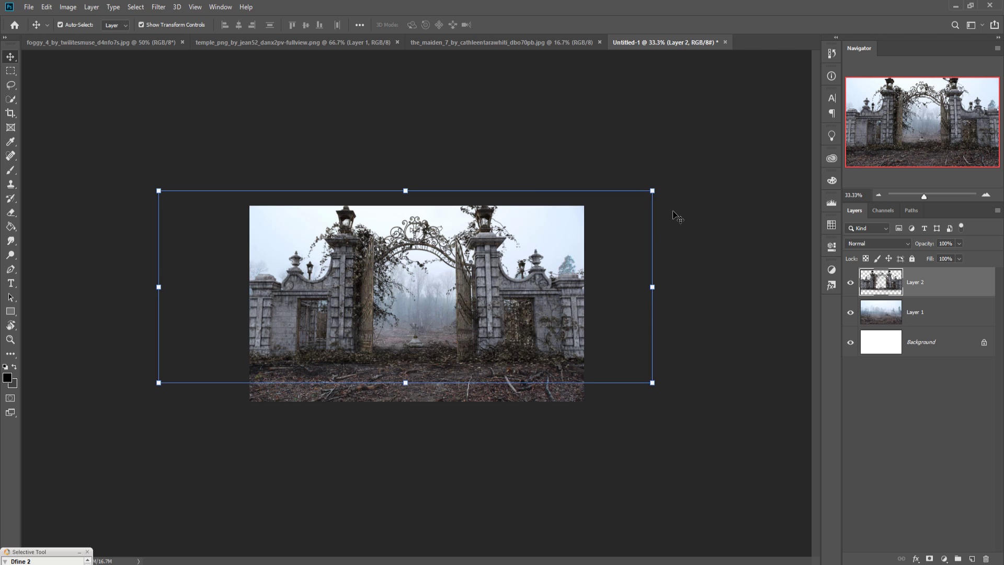
{"action": "key", "text": "ctrl+minus"}
{"action": "key", "text": "ctrl+plus"}
{"action": "key", "text": "ctrl+plus"}
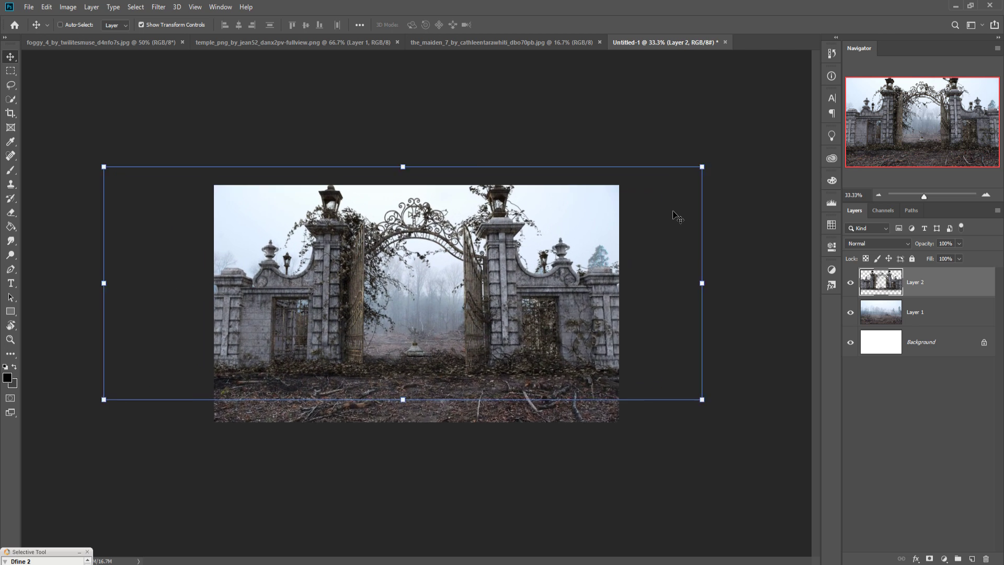
{"action": "key", "text": "ctrl+plus"}
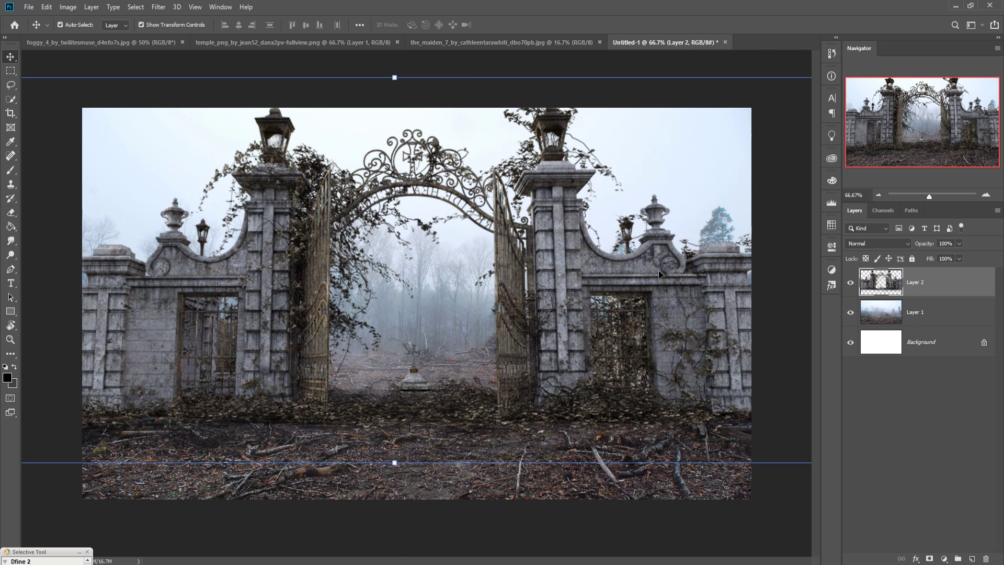
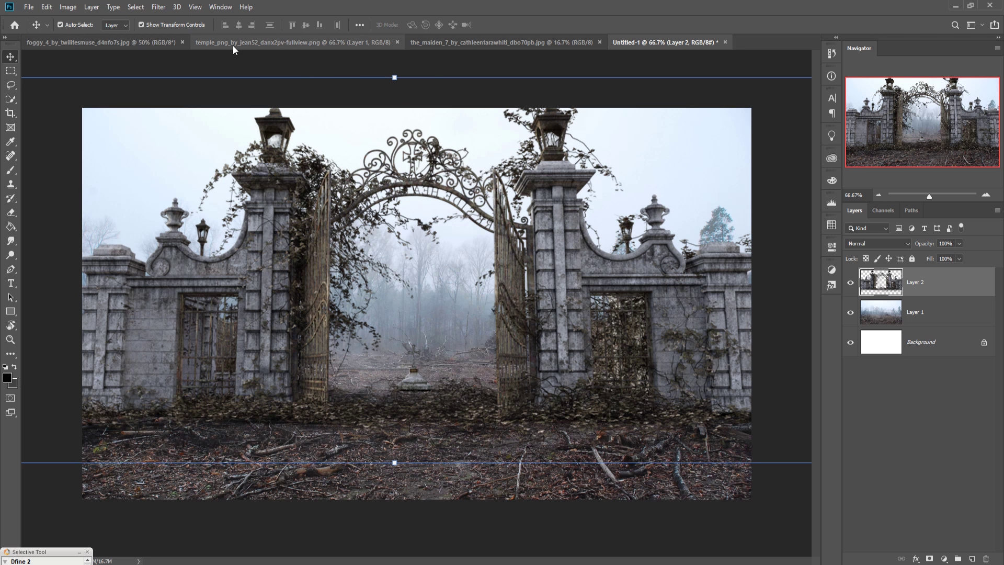
Step: Make a freehand Lasso selection around the temple in the temple_png image, excluding the surrounding text and logos
{"action": "left_click", "coordinate": [238, 41]}
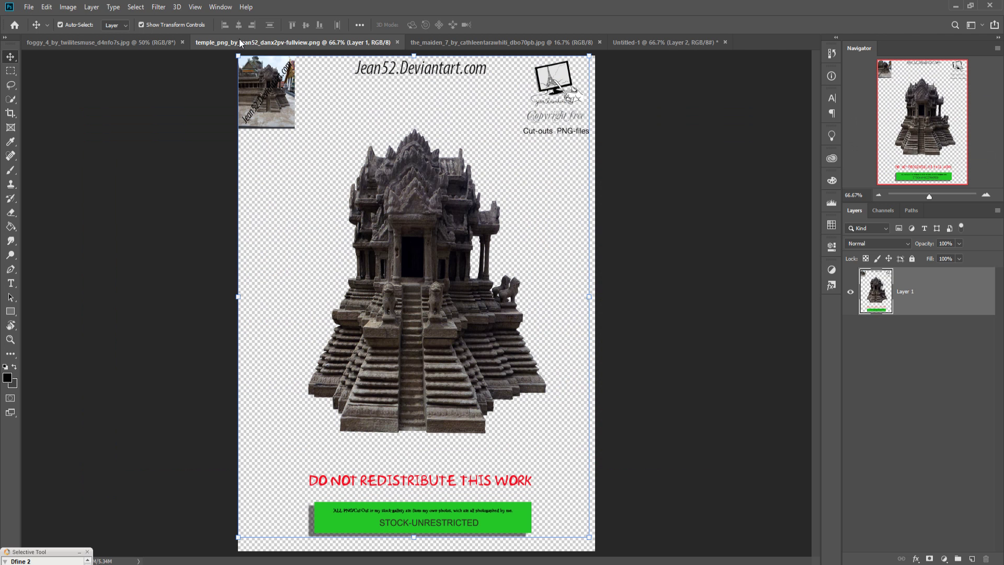
{"action": "right_click", "coordinate": [11, 85]}
{"action": "left_click", "coordinate": [50, 87]}
{"action": "mouse_move", "coordinate": [361, 123]}
{"action": "left_mouse_down"}
{"action": "mouse_move", "coordinate": [294, 246]}
{"action": "mouse_move", "coordinate": [287, 396]}
{"action": "left_mouse_up"}
{"action": "mouse_move", "coordinate": [360, 454]}
{"action": "left_mouse_down"}
{"action": "mouse_move", "coordinate": [568, 444]}
{"action": "mouse_move", "coordinate": [588, 391]}
{"action": "mouse_move", "coordinate": [541, 238]}
{"action": "mouse_move", "coordinate": [489, 157]}
{"action": "left_mouse_up"}
{"action": "left_click_drag", "start_coordinate": [393, 106], "coordinate": [366, 116]}
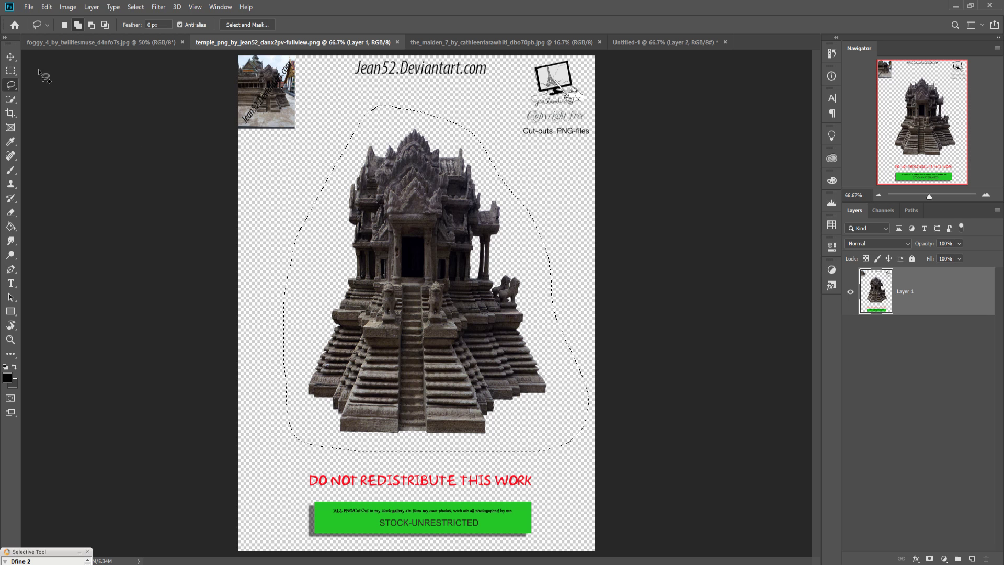
Step: Copy the selected temple into Untitled-1, minimise its source window, and place the temple layer directly below the gate layer
{"action": "left_click", "coordinate": [11, 56]}
{"action": "left_click_drag", "start_coordinate": [338, 55], "coordinate": [773, 94]}
{"action": "left_click_drag", "start_coordinate": [809, 353], "coordinate": [462, 298]}
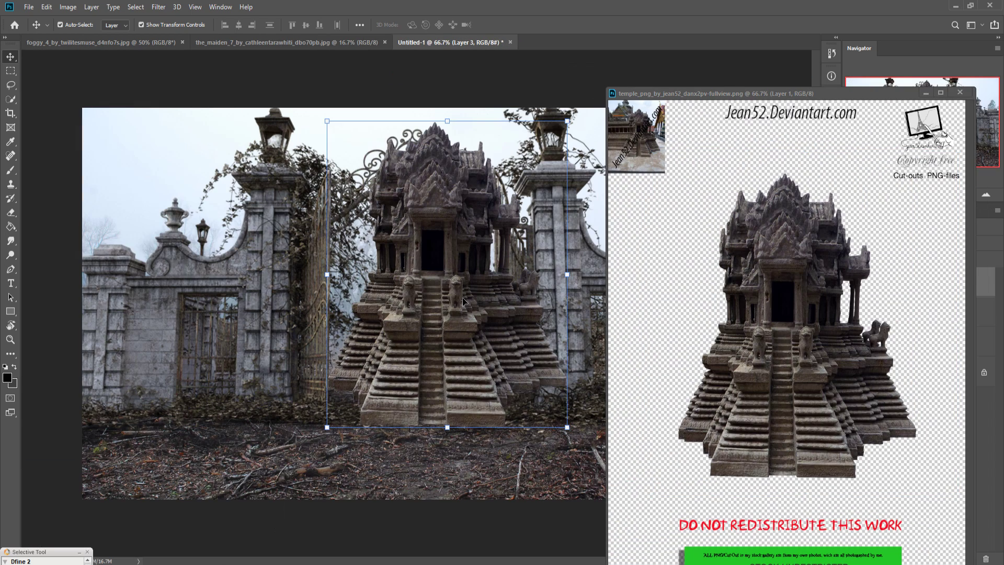
{"action": "left_click", "coordinate": [927, 95]}
{"action": "left_click_drag", "start_coordinate": [920, 282], "coordinate": [895, 324]}
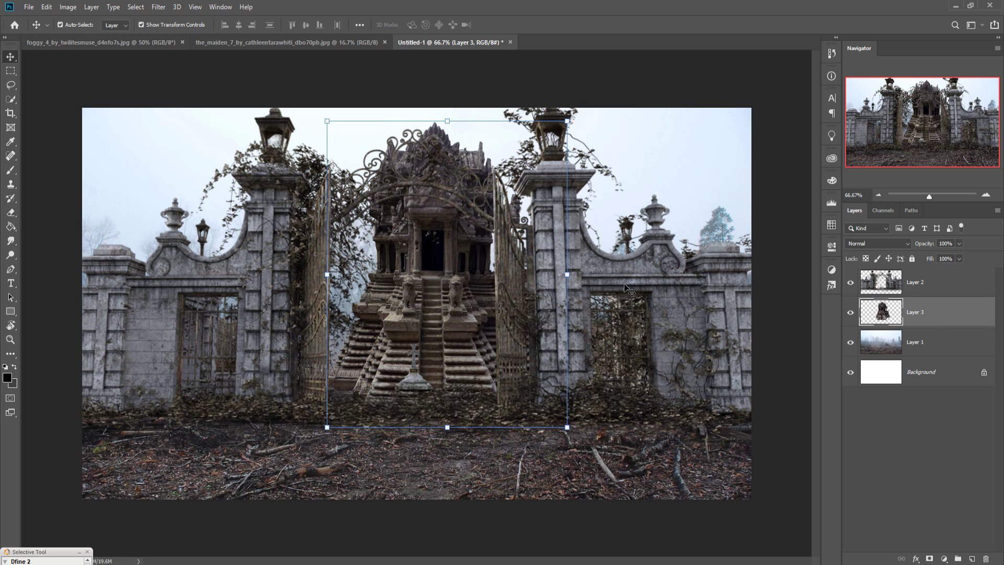
Step: Enlarge the temple layer to about 164% and position it so its stairway rises behind the open gate
{"action": "left_click_drag", "start_coordinate": [448, 323], "coordinate": [430, 302]}
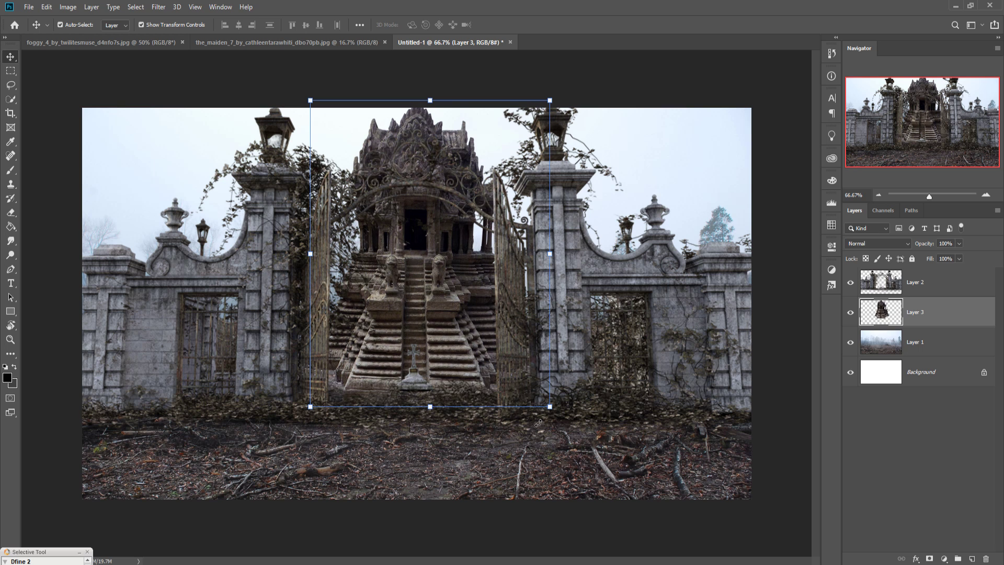
{"action": "left_click_drag", "start_coordinate": [550, 407], "coordinate": [598, 468]}
{"action": "left_click_drag", "start_coordinate": [318, 104], "coordinate": [210, 46]}
{"action": "left_click_drag", "start_coordinate": [418, 325], "coordinate": [458, 294]}
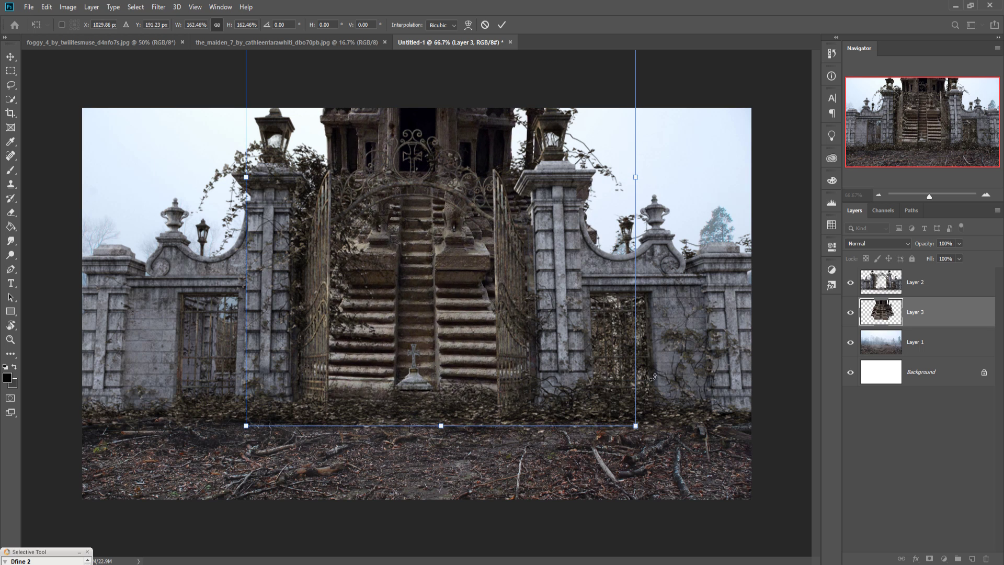
{"action": "left_click_drag", "start_coordinate": [641, 432], "coordinate": [645, 437]}
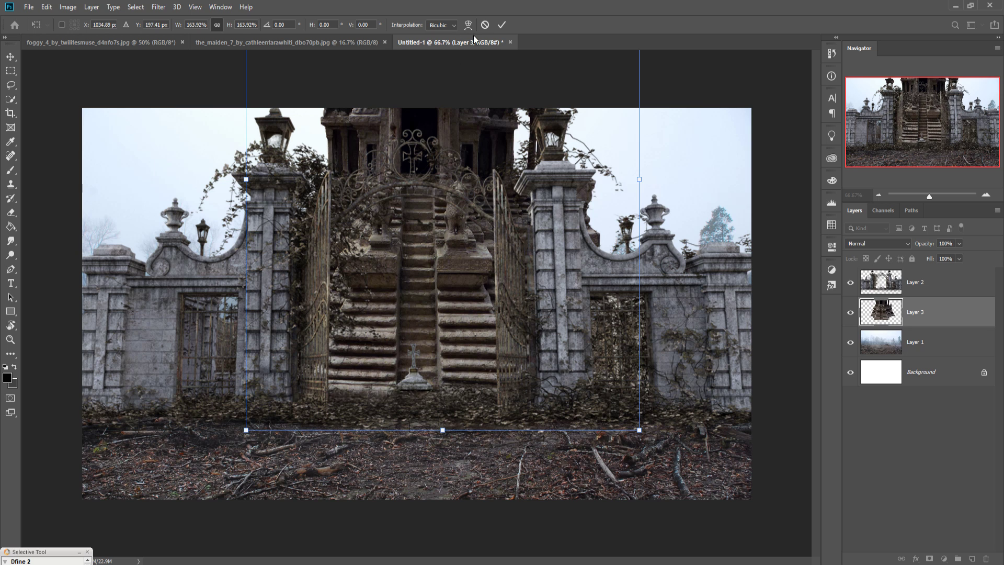
{"action": "left_click", "coordinate": [502, 24]}
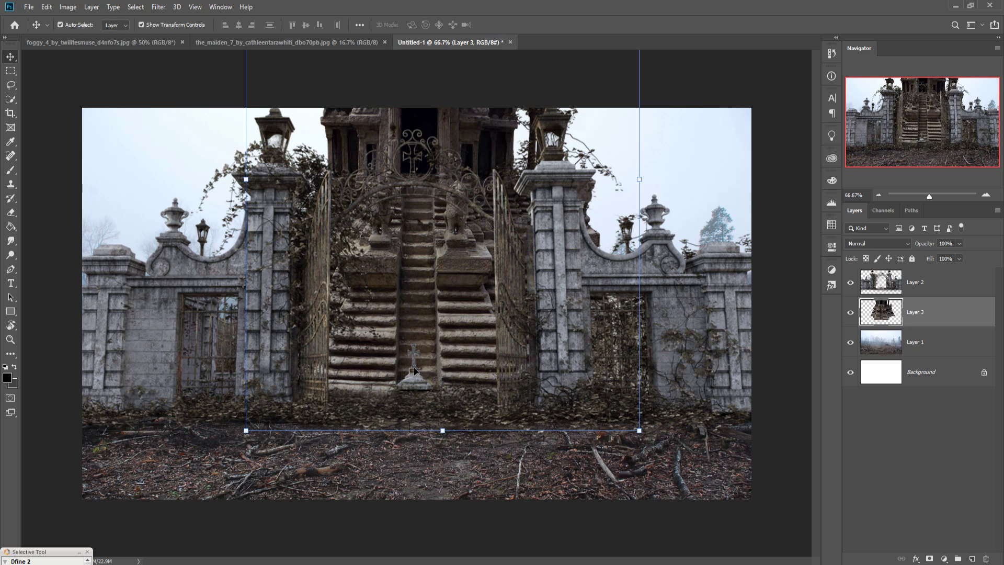
Step: Add a layer mask to the gate layer and reduce the soft black brush to 125 px for painting on it
{"action": "left_click", "coordinate": [920, 287]}
{"action": "left_click", "coordinate": [930, 558]}
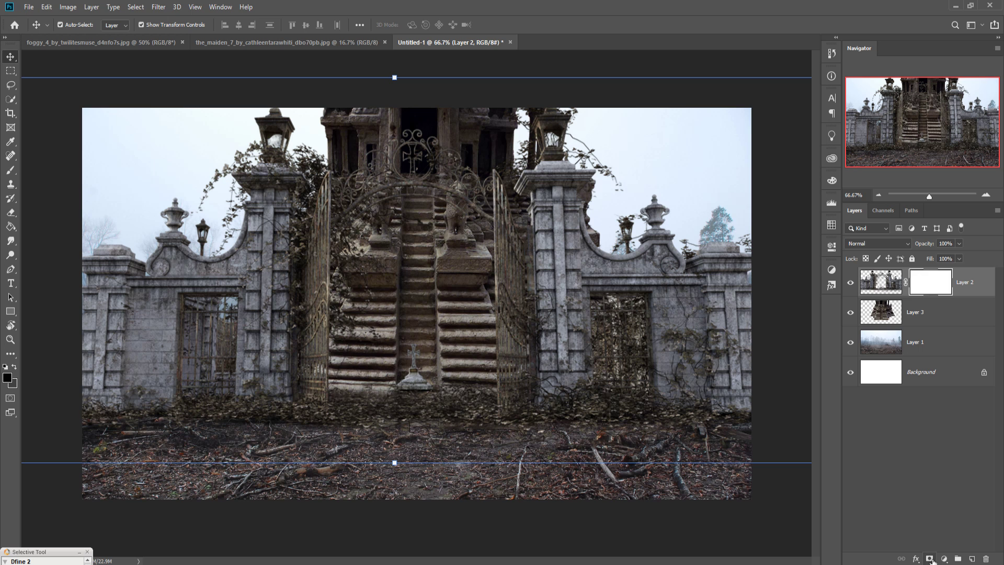
{"action": "left_click", "coordinate": [11, 170]}
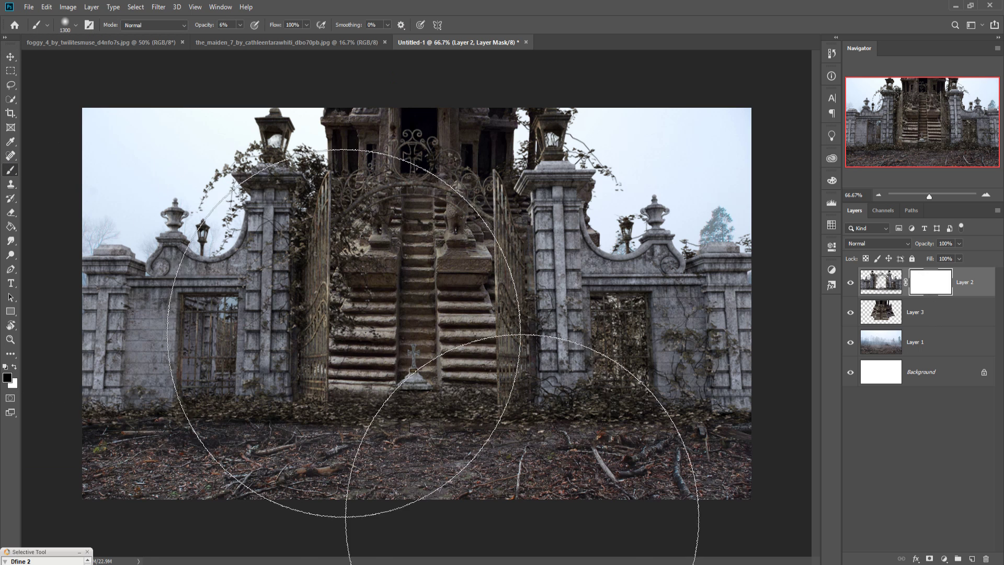
{"action": "key", "text": "bracketleft"}
{"action": "key", "text": "bracketleft"}
{"action": "key", "text": "bracketleft"}
{"action": "key", "text": "bracketleft"}
{"action": "key", "text": "bracketleft"}
{"action": "key", "text": "bracketleft"}
{"action": "key", "text": "bracketleft"}
{"action": "key", "text": "bracketleft"}
{"action": "key", "text": "bracketleft"}
{"action": "key", "text": "bracketleft"}
{"action": "key", "text": "bracketleft"}
{"action": "key", "text": "bracketleft"}
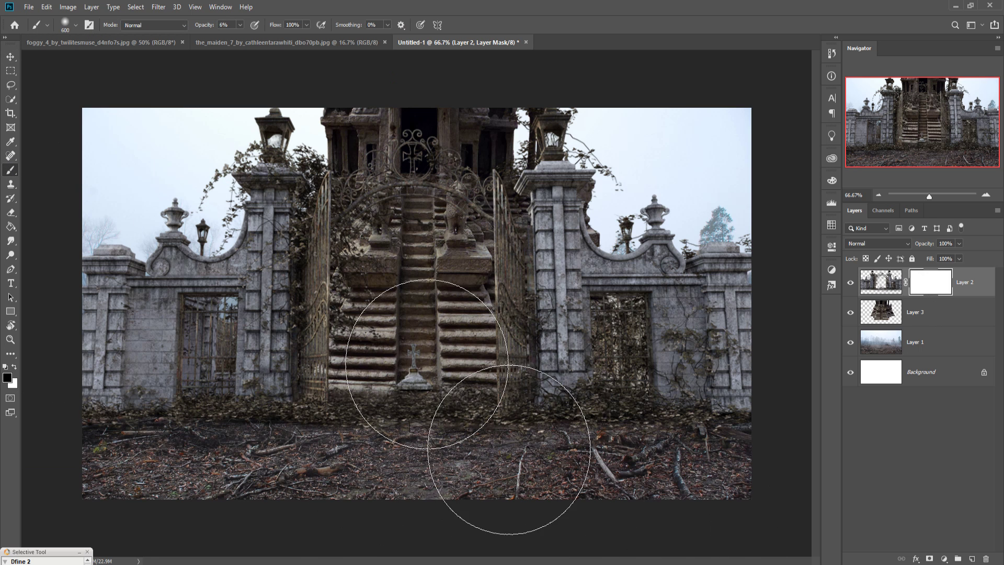
{"action": "key", "text": "bracketleft"}
{"action": "key", "text": "bracketleft"}
{"action": "key", "text": "bracketleft"}
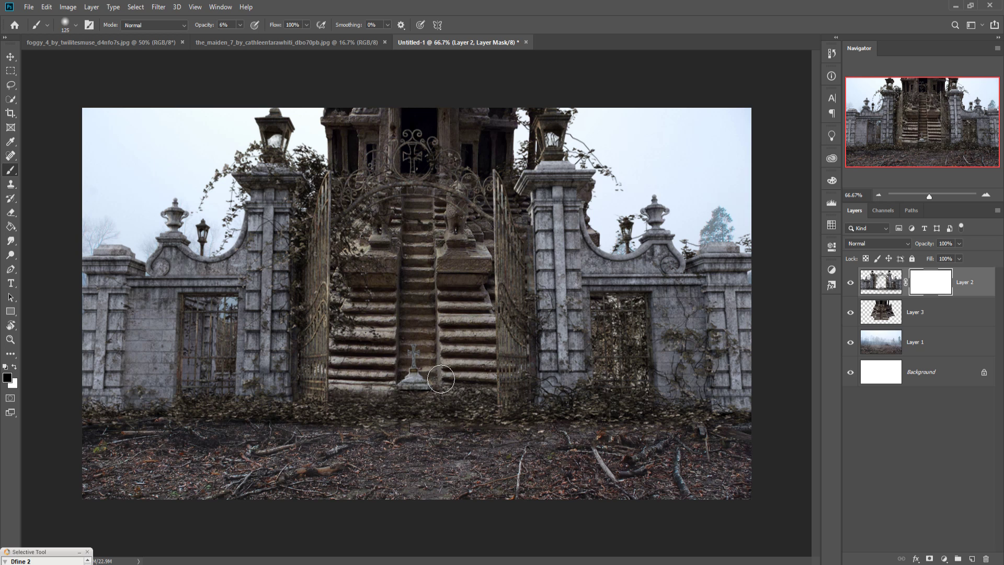
Step: Paint black on the gate's layer mask with a 100 px brush at 100% opacity to hide the small cross before the stairway
{"action": "mouse_move", "coordinate": [440, 377]}
{"action": "left_mouse_down"}
{"action": "mouse_move", "coordinate": [434, 366]}
{"action": "mouse_move", "coordinate": [416, 369]}
{"action": "left_mouse_up"}
{"action": "left_click", "coordinate": [241, 25]}
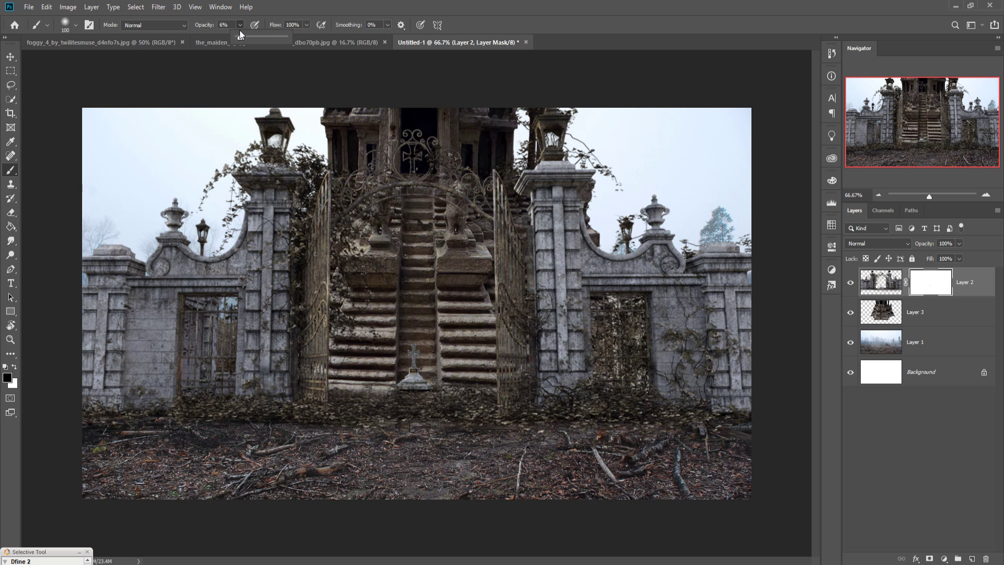
{"action": "left_click", "coordinate": [427, 350]}
{"action": "mouse_move", "coordinate": [414, 366]}
{"action": "left_mouse_down"}
{"action": "mouse_move", "coordinate": [445, 383]}
{"action": "mouse_move", "coordinate": [414, 389]}
{"action": "mouse_move", "coordinate": [447, 394]}
{"action": "mouse_move", "coordinate": [414, 396]}
{"action": "mouse_move", "coordinate": [444, 397]}
{"action": "mouse_move", "coordinate": [403, 411]}
{"action": "mouse_move", "coordinate": [455, 420]}
{"action": "mouse_move", "coordinate": [427, 415]}
{"action": "mouse_move", "coordinate": [466, 402]}
{"action": "mouse_move", "coordinate": [386, 406]}
{"action": "mouse_move", "coordinate": [440, 396]}
{"action": "mouse_move", "coordinate": [404, 395]}
{"action": "mouse_move", "coordinate": [443, 410]}
{"action": "mouse_move", "coordinate": [464, 400]}
{"action": "left_mouse_up"}
{"action": "left_click", "coordinate": [11, 56]}
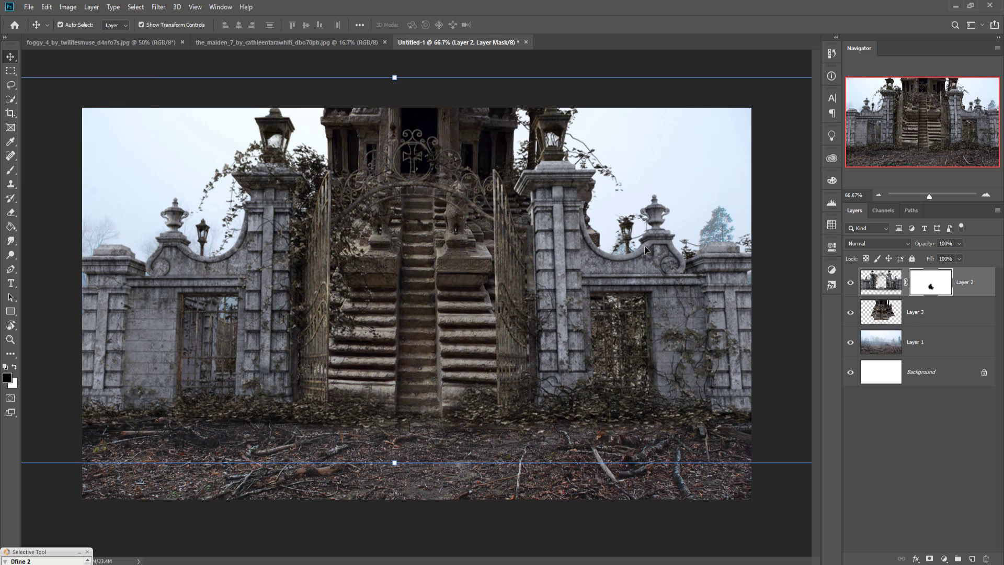
{"action": "left_click", "coordinate": [942, 316]}
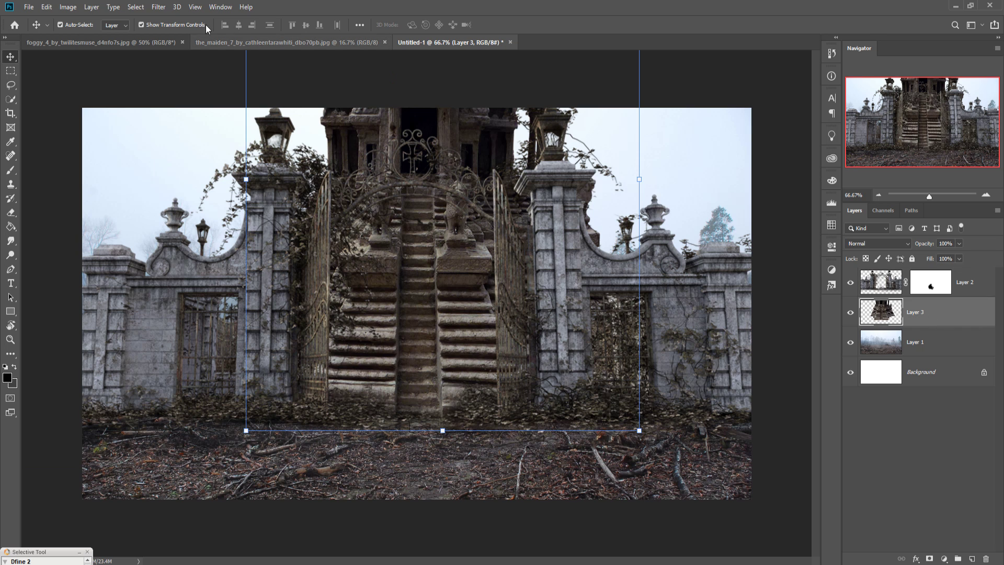
{"action": "left_click", "coordinate": [156, 8]}
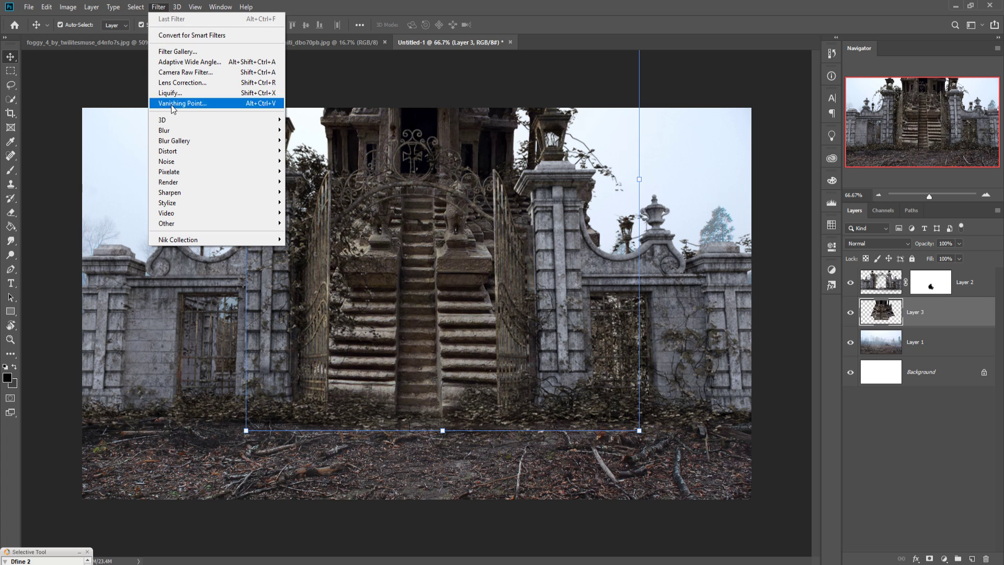
{"action": "left_click", "coordinate": [607, 10]}
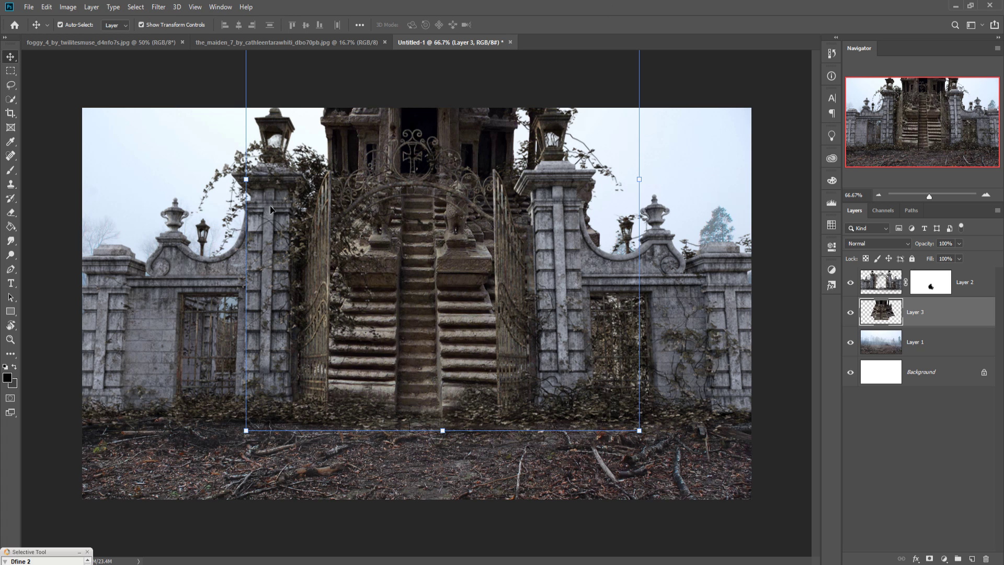
Step: Copy the foggy_4 forest image into Untitled-1, minimise its source window, and position the forest higher up, directly beneath the temple layer
{"action": "left_click", "coordinate": [224, 42]}
{"action": "left_click", "coordinate": [118, 43]}
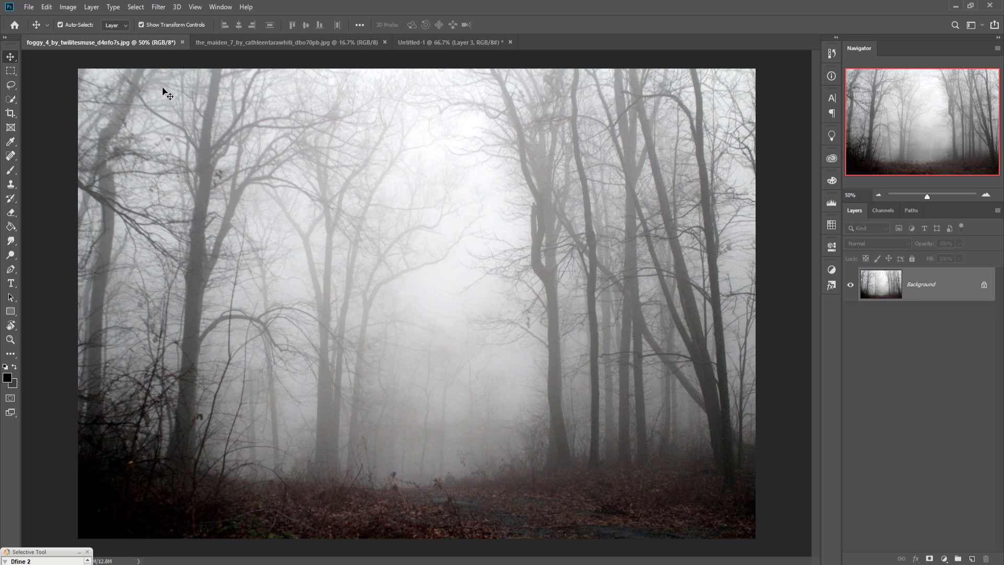
{"action": "left_click_drag", "start_coordinate": [108, 43], "coordinate": [671, 127]}
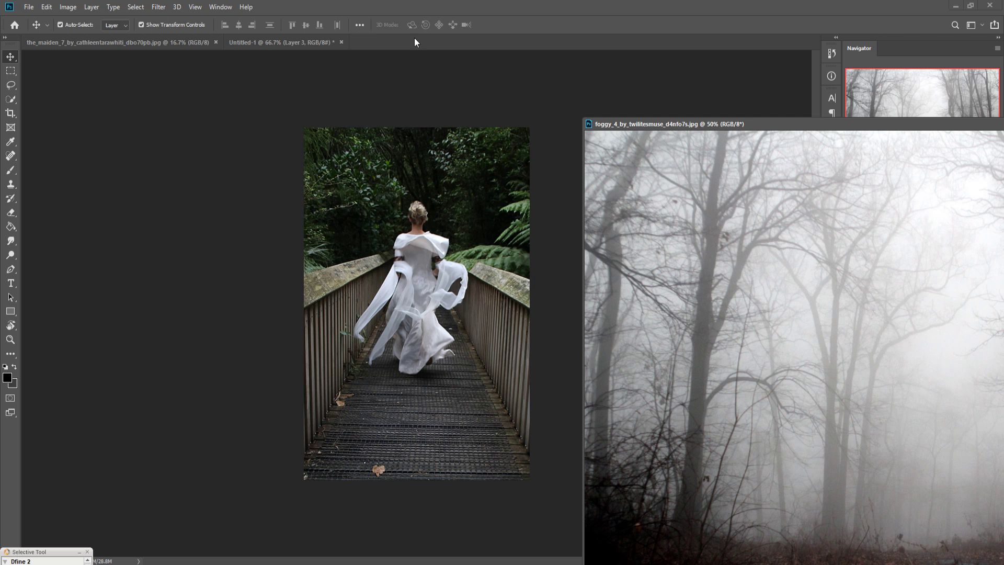
{"action": "left_click", "coordinate": [282, 42]}
{"action": "left_click", "coordinate": [779, 329]}
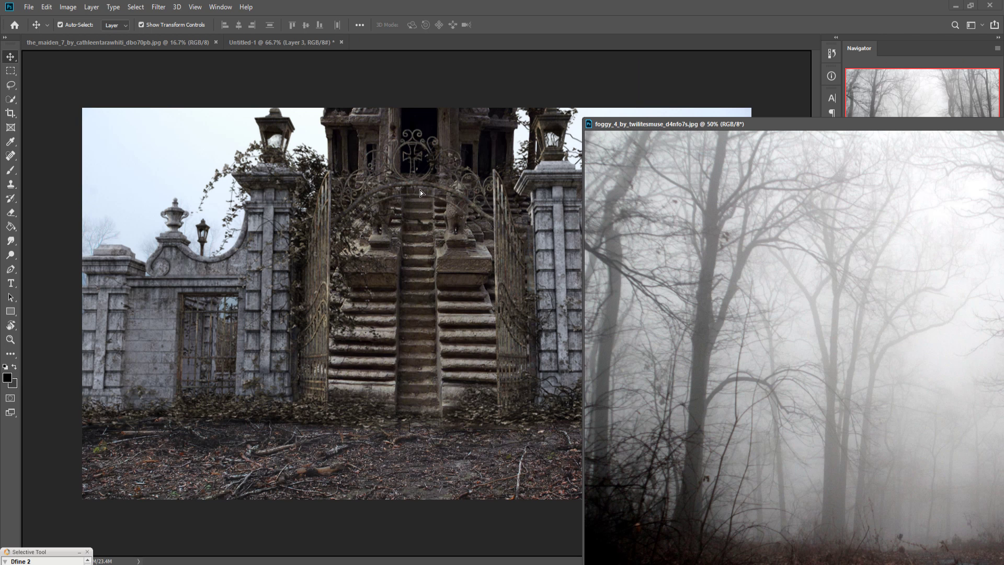
{"action": "left_click_drag", "start_coordinate": [419, 190], "coordinate": [419, 190]}
{"action": "left_click", "coordinate": [869, 180]}
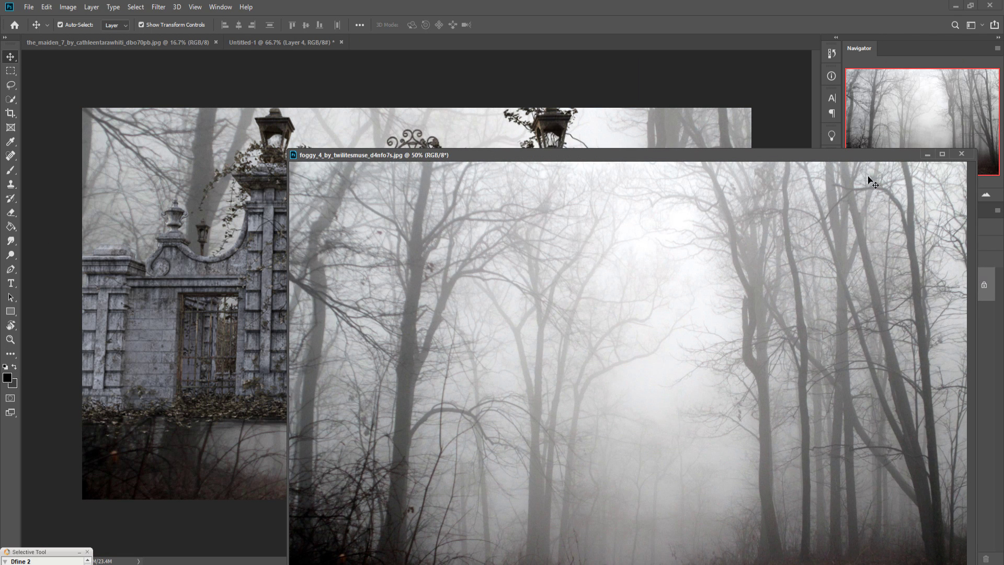
{"action": "left_click", "coordinate": [927, 154]}
{"action": "left_click_drag", "start_coordinate": [937, 326], "coordinate": [945, 363]}
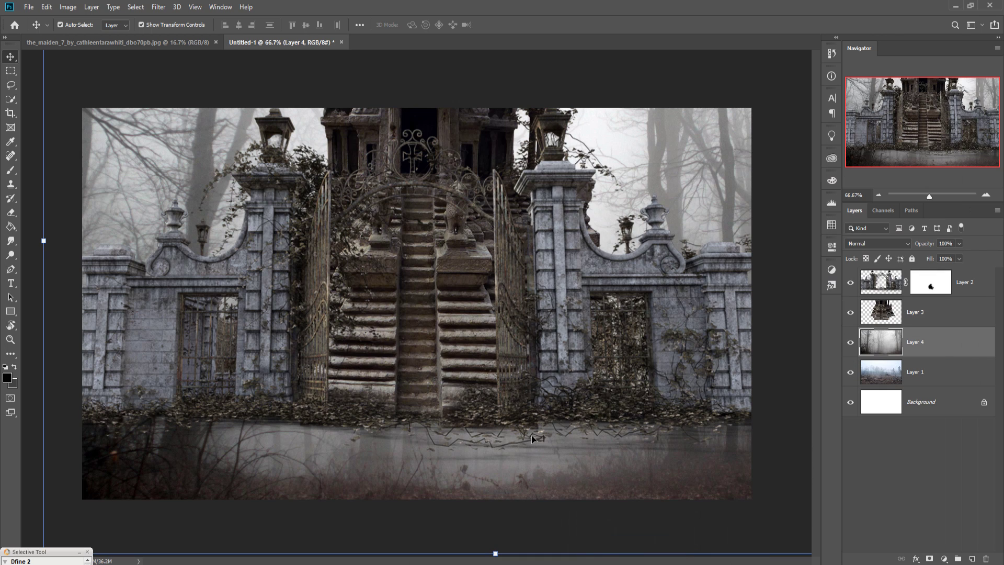
{"action": "left_click_drag", "start_coordinate": [485, 461], "coordinate": [487, 396]}
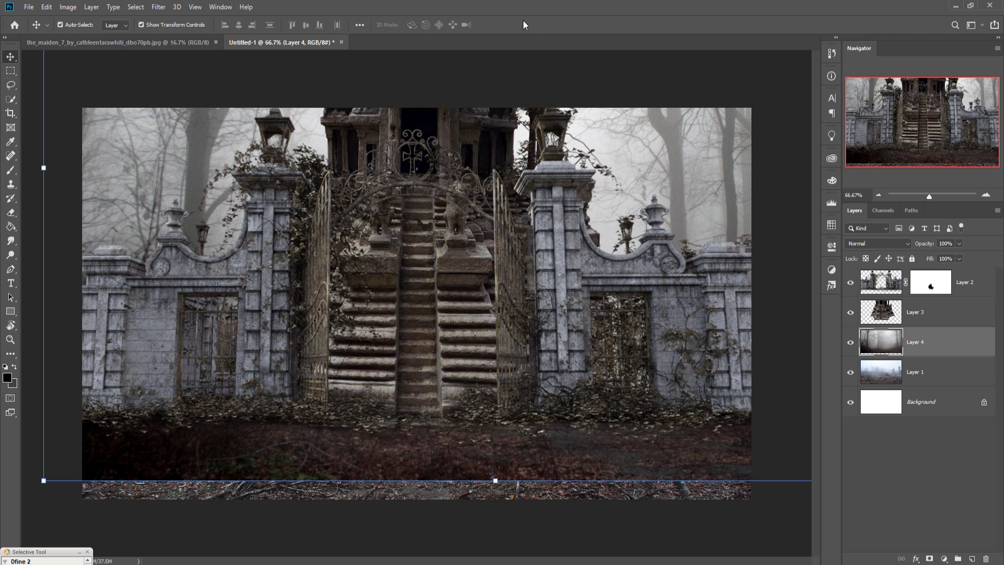
Step: Mask the forest layer and paint its lower part black with a 300 px soft brush to reveal the leafy ground
{"action": "left_click", "coordinate": [930, 559]}
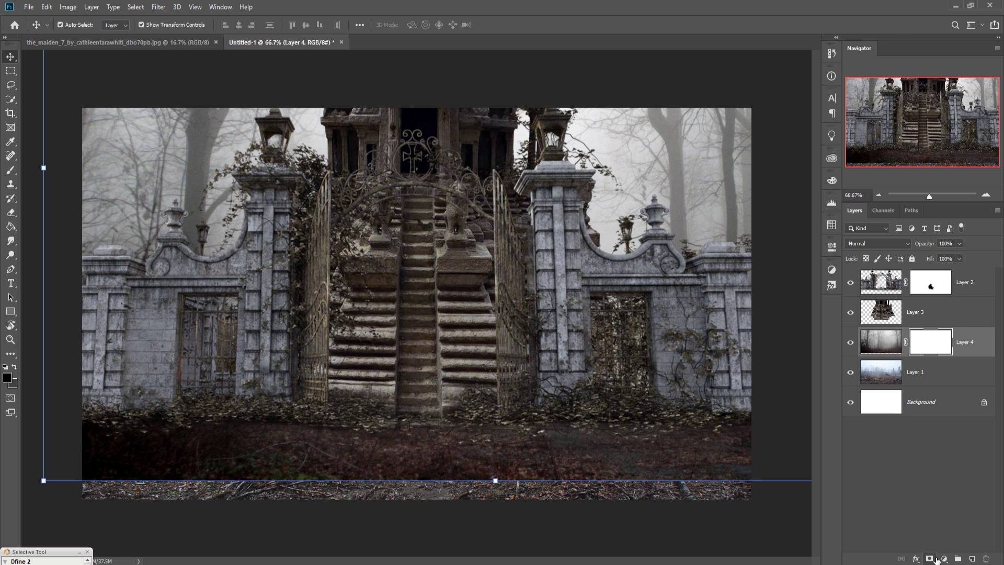
{"action": "left_click", "coordinate": [10, 170]}
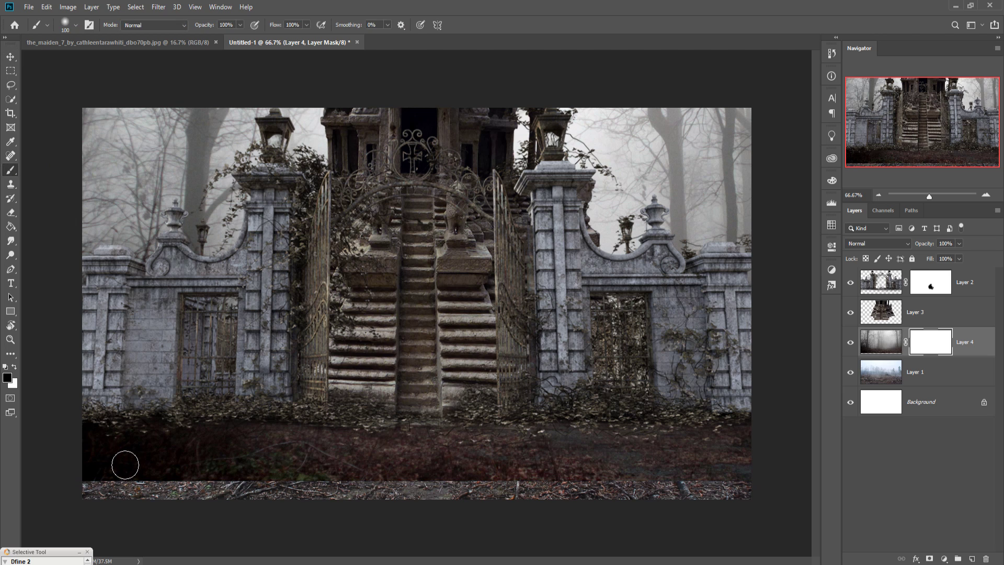
{"action": "key", "text": "bracketright"}
{"action": "key", "text": "bracketright"}
{"action": "key", "text": "bracketright"}
{"action": "key", "text": "bracketright"}
{"action": "key", "text": "bracketright"}
{"action": "key", "text": "bracketright"}
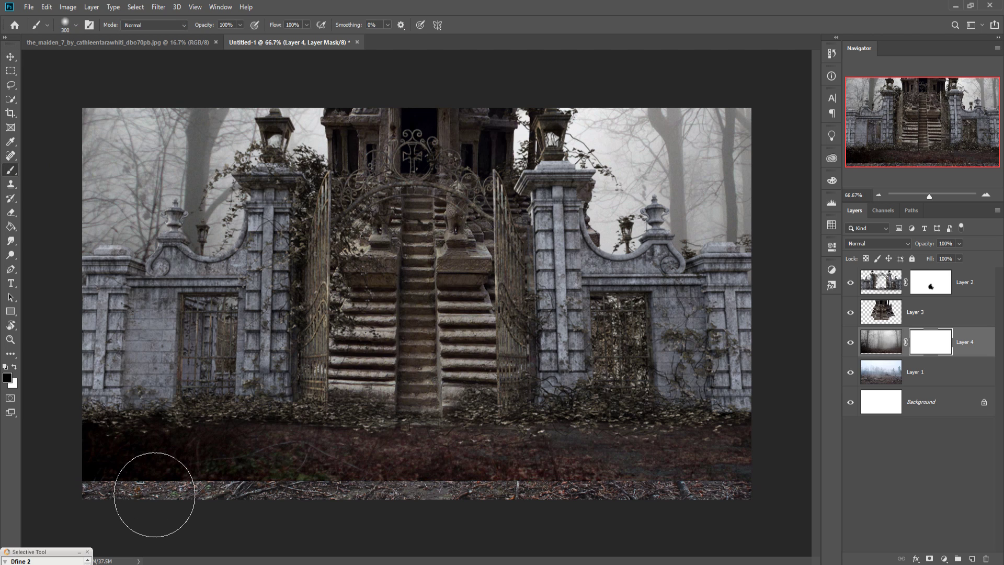
{"action": "mouse_move", "coordinate": [141, 504]}
{"action": "left_mouse_down"}
{"action": "mouse_move", "coordinate": [130, 498]}
{"action": "mouse_move", "coordinate": [309, 527]}
{"action": "mouse_move", "coordinate": [134, 491]}
{"action": "mouse_move", "coordinate": [123, 475]}
{"action": "mouse_move", "coordinate": [184, 498]}
{"action": "mouse_move", "coordinate": [278, 493]}
{"action": "mouse_move", "coordinate": [304, 505]}
{"action": "mouse_move", "coordinate": [437, 493]}
{"action": "mouse_move", "coordinate": [413, 502]}
{"action": "left_mouse_up"}
{"action": "mouse_move", "coordinate": [182, 497]}
{"action": "left_mouse_down"}
{"action": "mouse_move", "coordinate": [429, 513]}
{"action": "mouse_move", "coordinate": [471, 486]}
{"action": "mouse_move", "coordinate": [586, 460]}
{"action": "mouse_move", "coordinate": [534, 479]}
{"action": "mouse_move", "coordinate": [612, 499]}
{"action": "mouse_move", "coordinate": [725, 497]}
{"action": "mouse_move", "coordinate": [692, 485]}
{"action": "mouse_move", "coordinate": [767, 498]}
{"action": "mouse_move", "coordinate": [795, 488]}
{"action": "left_mouse_up"}
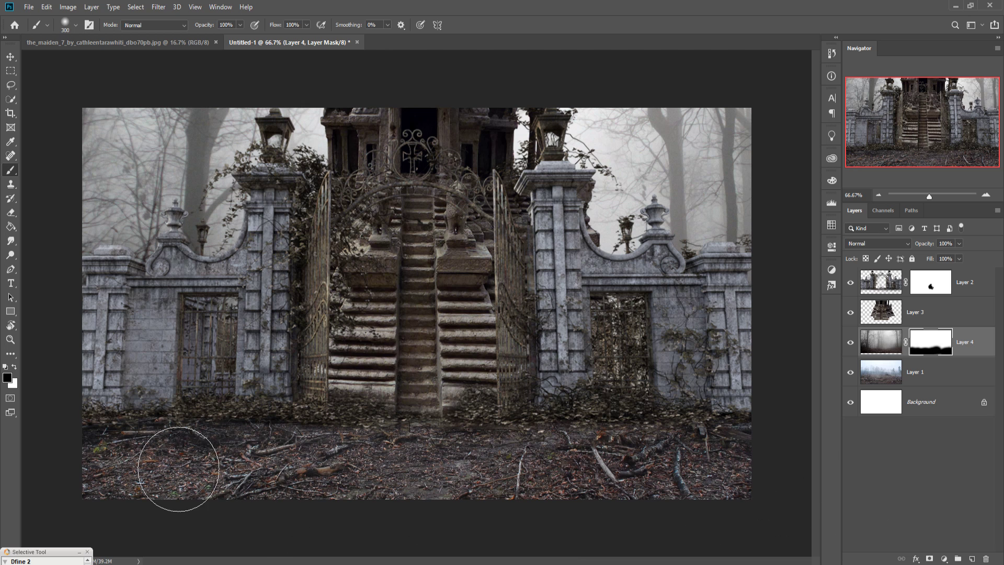
{"action": "left_click", "coordinate": [11, 59]}
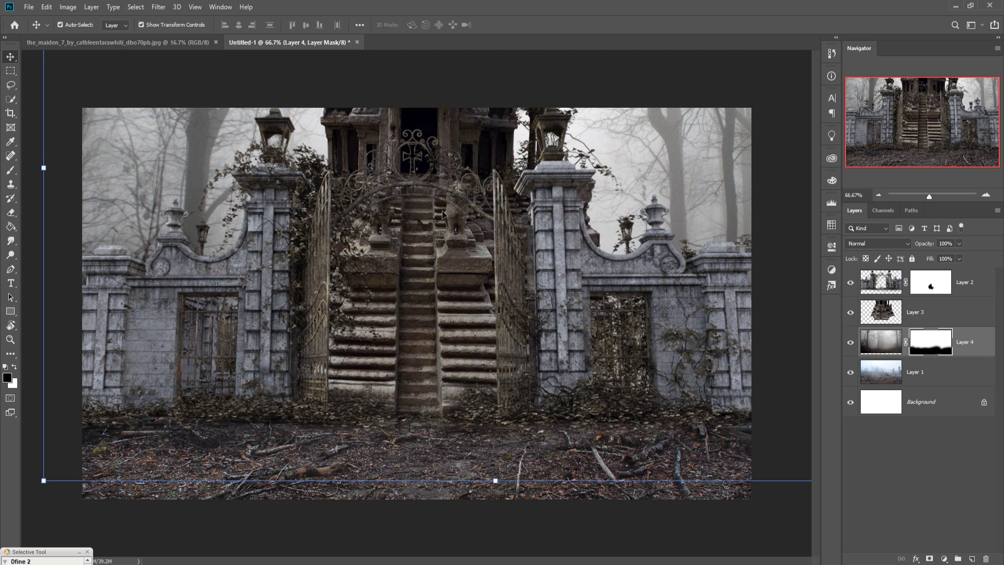
Step: Trace a closed Pen path around the woman and her flowing white dress in the the_maiden_7 image
{"action": "left_click", "coordinate": [123, 45]}
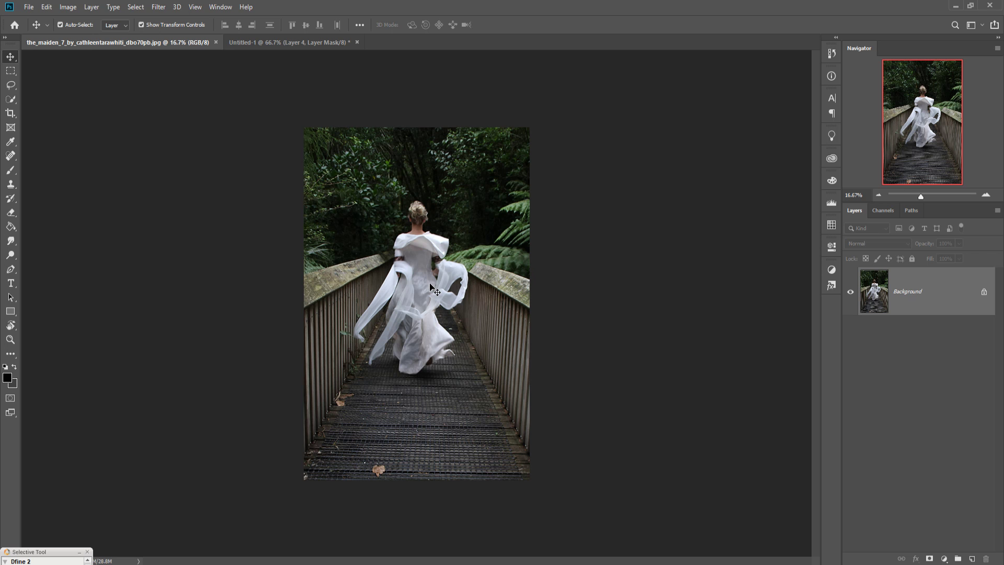
{"action": "scroll", "coordinate": [429, 285], "scroll_direction": "up", "scroll_amount": 4}
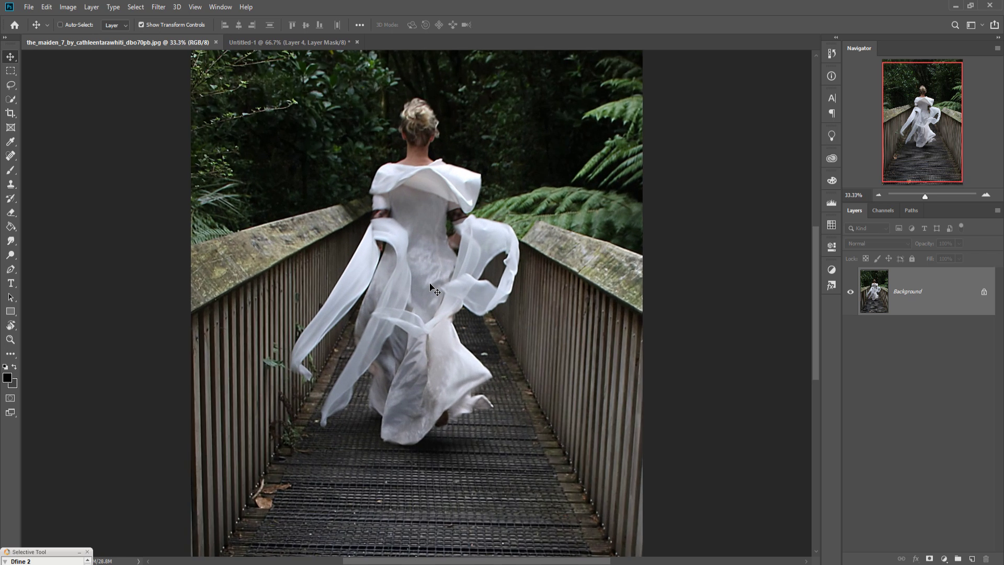
{"action": "scroll", "coordinate": [430, 287], "scroll_direction": "up", "scroll_amount": 4}
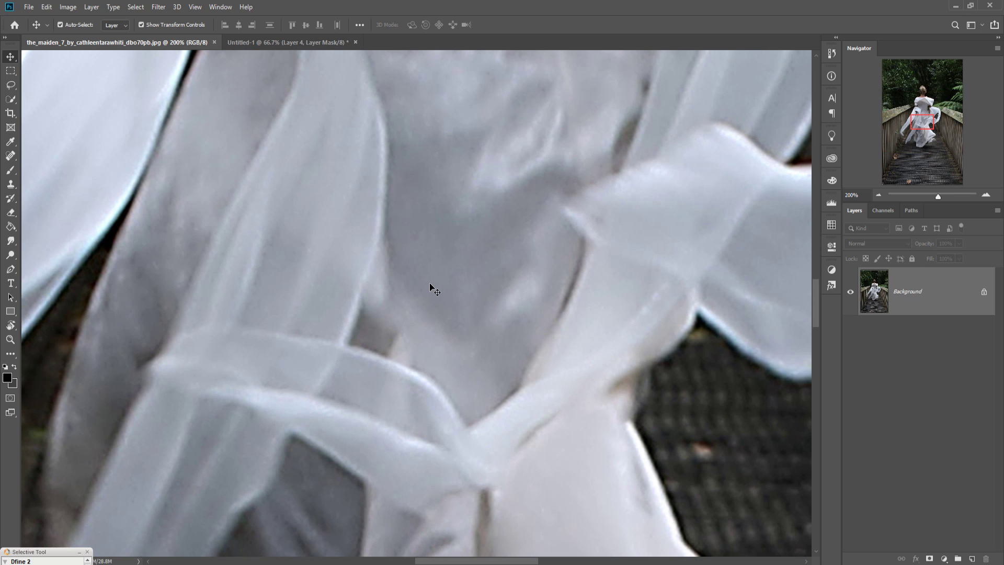
{"action": "scroll", "coordinate": [416, 303], "scroll_direction": "left", "scroll_amount": 5}
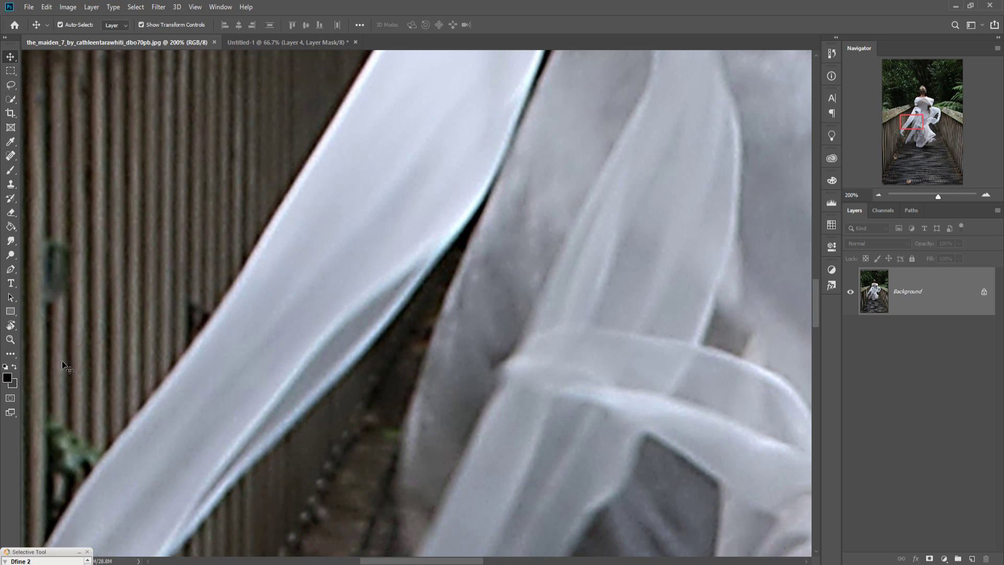
{"action": "left_click", "coordinate": [15, 271]}
{"action": "left_click", "coordinate": [52, 270]}
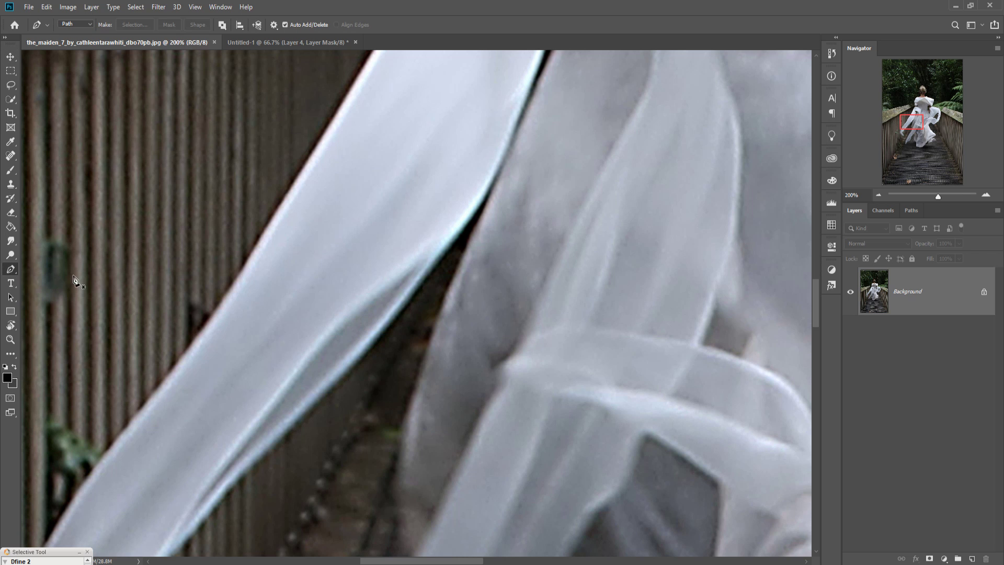
{"action": "left_click_drag", "start_coordinate": [492, 194], "coordinate": [489, 198]}
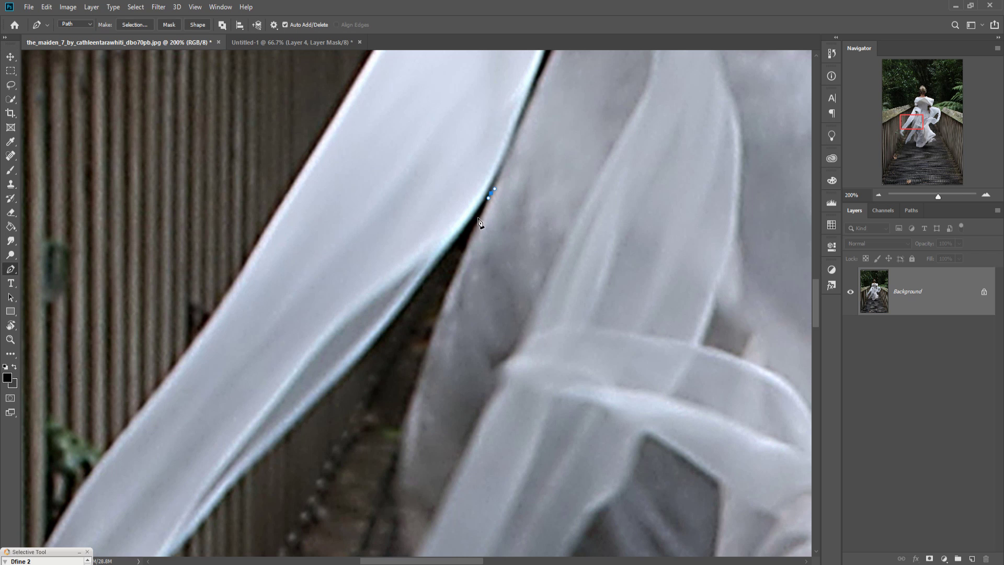
{"action": "left_click_drag", "start_coordinate": [423, 370], "coordinate": [420, 377]}
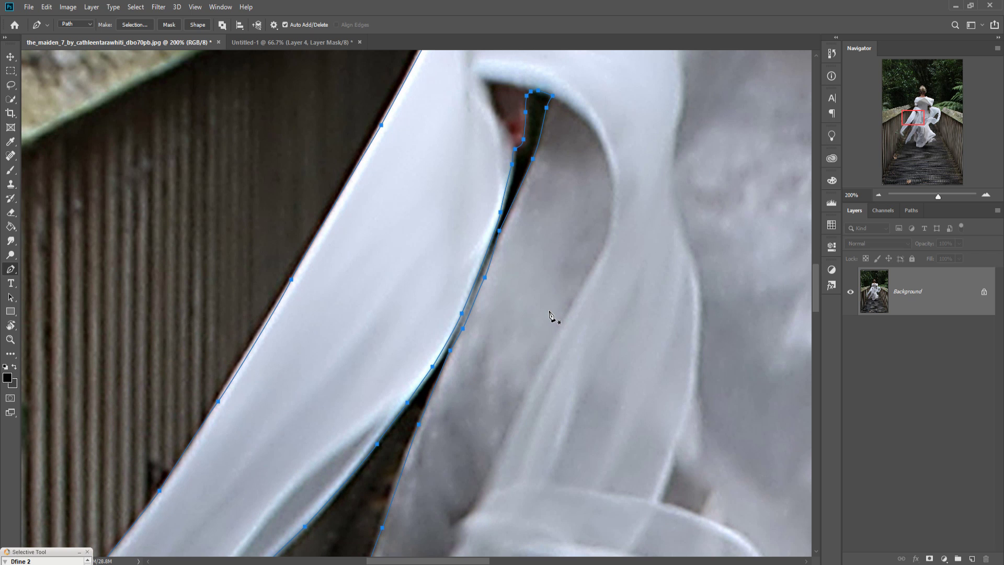
{"action": "scroll", "coordinate": [549, 311], "scroll_direction": "down", "scroll_amount": 5}
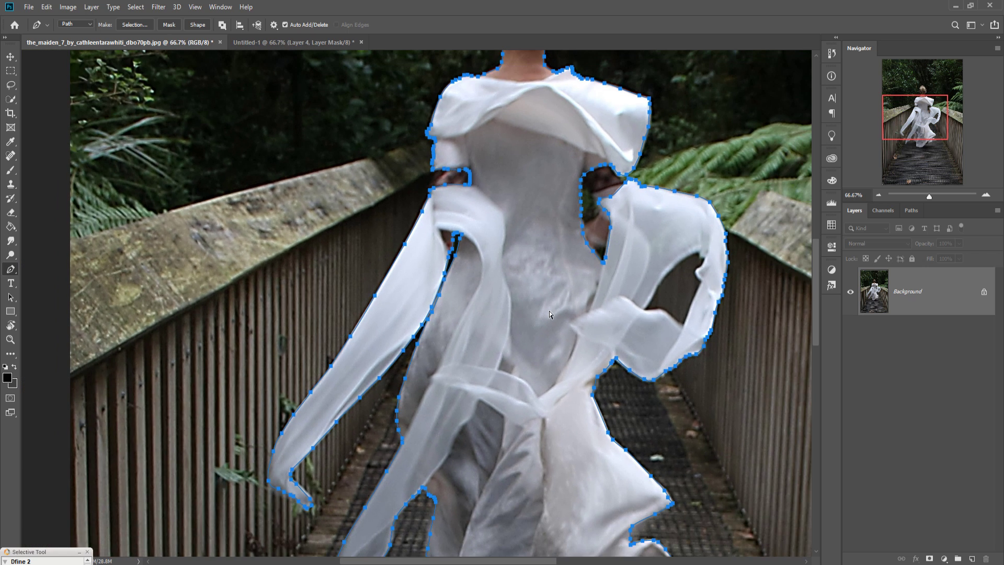
{"action": "scroll", "coordinate": [549, 310], "scroll_direction": "down", "scroll_amount": 1}
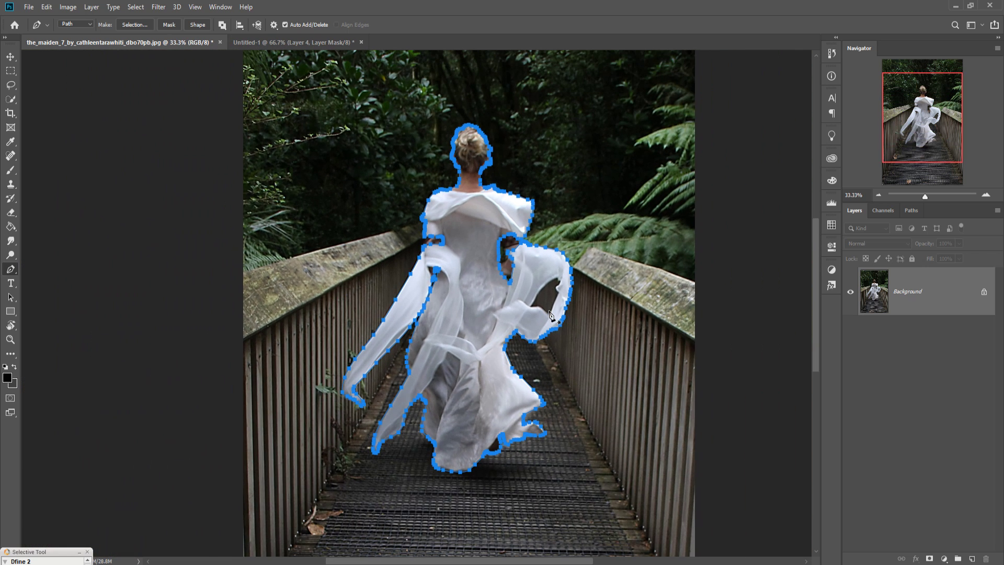
Step: Convert the path around the woman into a new anti-aliased selection with a feather radius of 0 pixels
{"action": "right_click", "coordinate": [466, 237]}
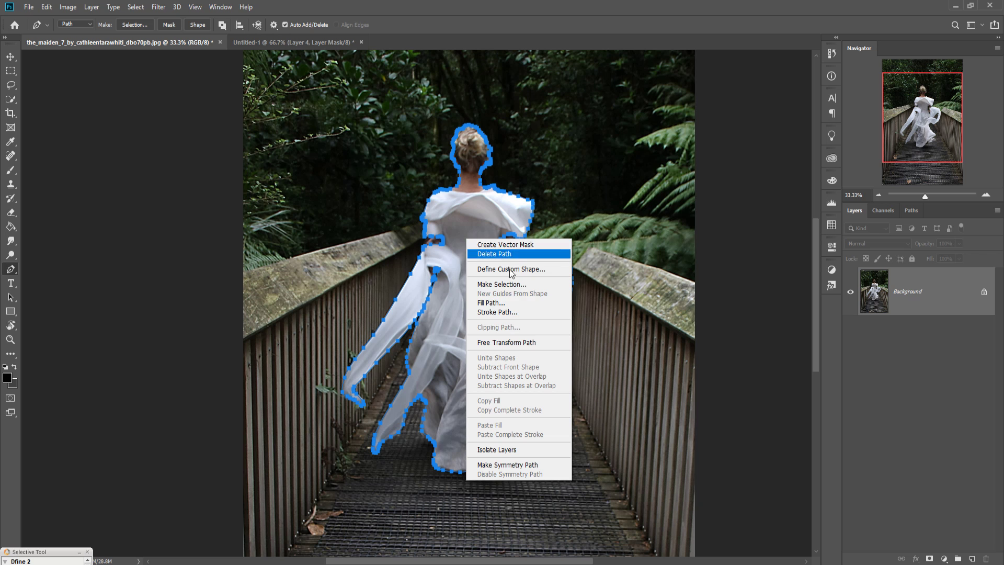
{"action": "left_click", "coordinate": [506, 285]}
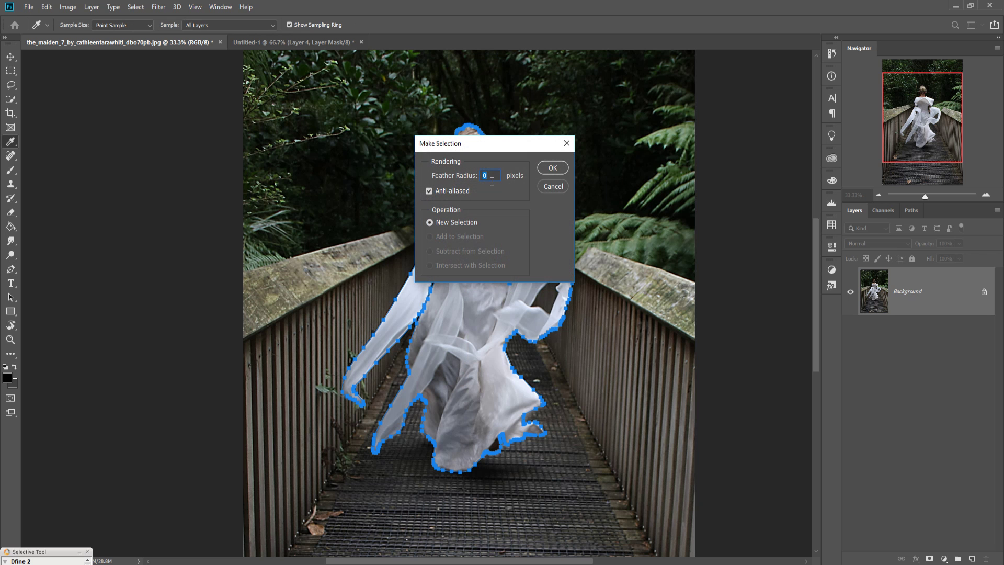
{"action": "left_click", "coordinate": [552, 169]}
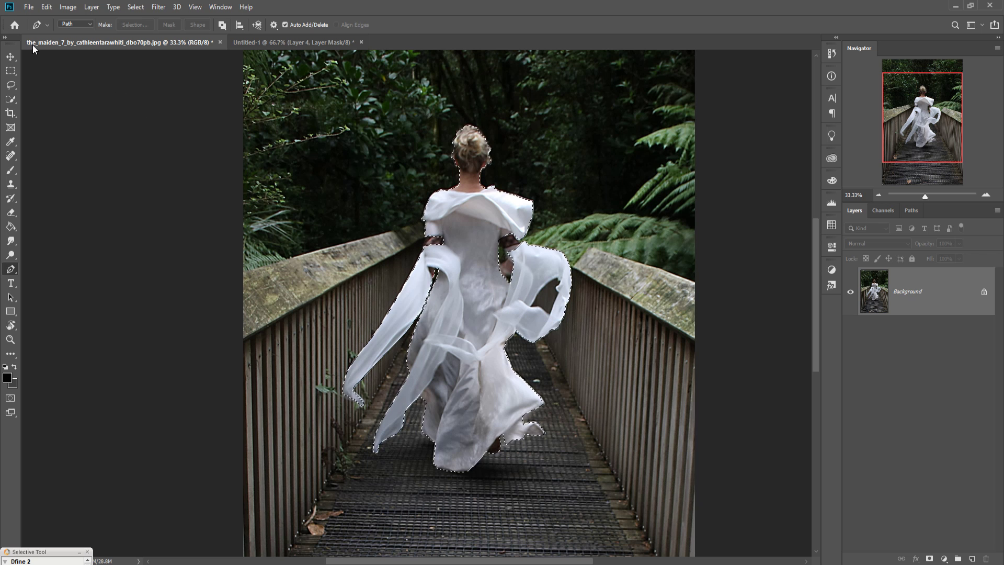
Step: Copy the selected woman into Untitled-1 and place her layer above the gate layer
{"action": "left_click", "coordinate": [11, 61]}
{"action": "left_click_drag", "start_coordinate": [114, 44], "coordinate": [603, 68]}
{"action": "left_click_drag", "start_coordinate": [691, 305], "coordinate": [439, 321]}
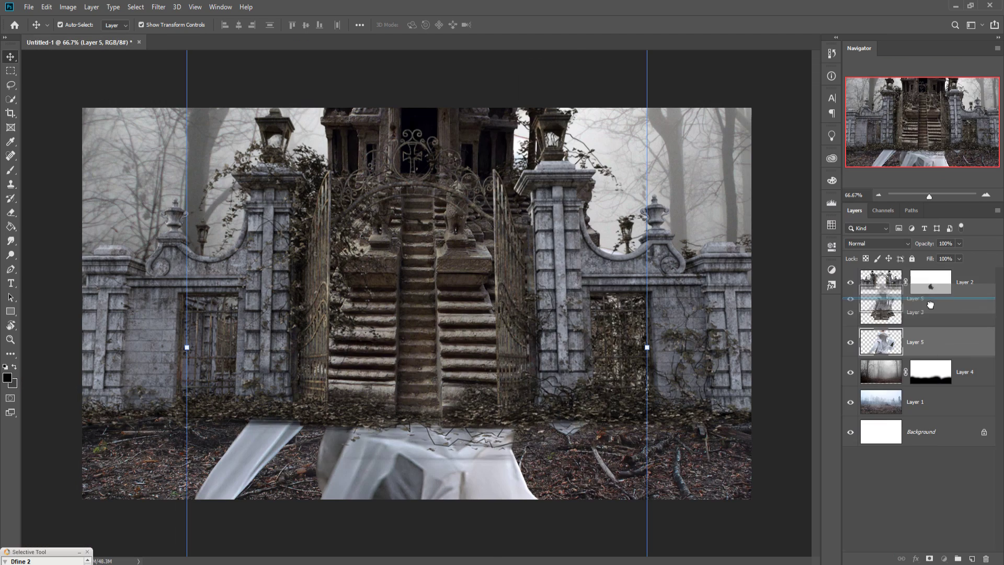
Step: Scale the woman layer to about 28.8% and position her on the ground in front of the stairway, between the open gates
{"action": "key", "text": "ctrl+t"}
{"action": "left_click_drag", "start_coordinate": [637, 116], "coordinate": [382, 306]}
{"action": "left_click_drag", "start_coordinate": [313, 400], "coordinate": [413, 364]}
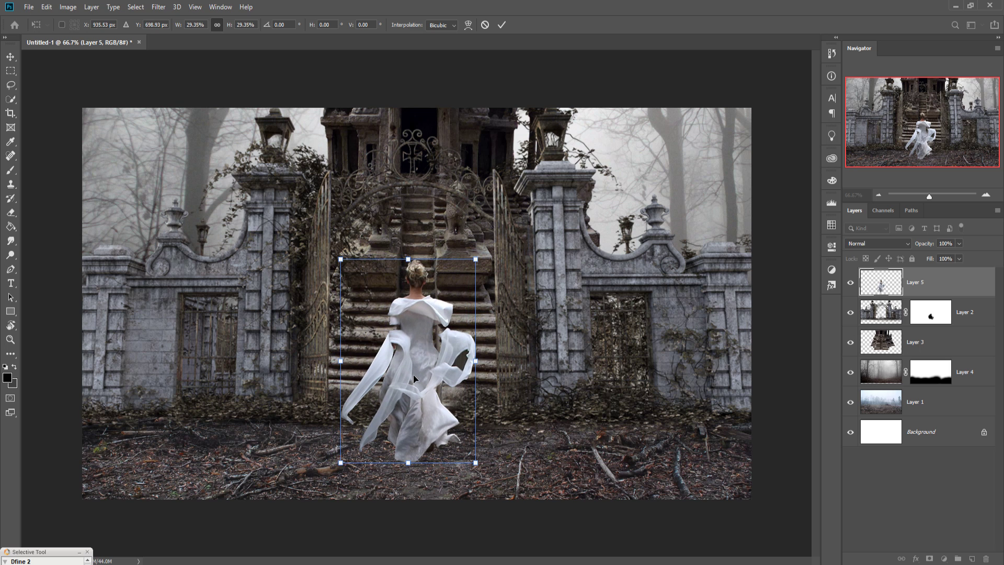
{"action": "left_click_drag", "start_coordinate": [481, 266], "coordinate": [478, 271]}
{"action": "left_click_drag", "start_coordinate": [421, 383], "coordinate": [425, 380]}
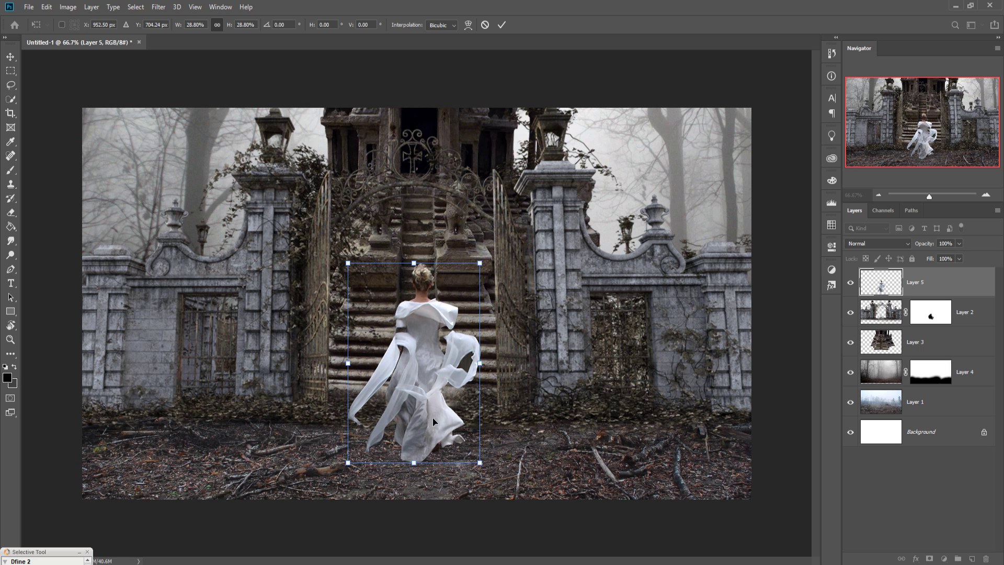
{"action": "left_click", "coordinate": [501, 25]}
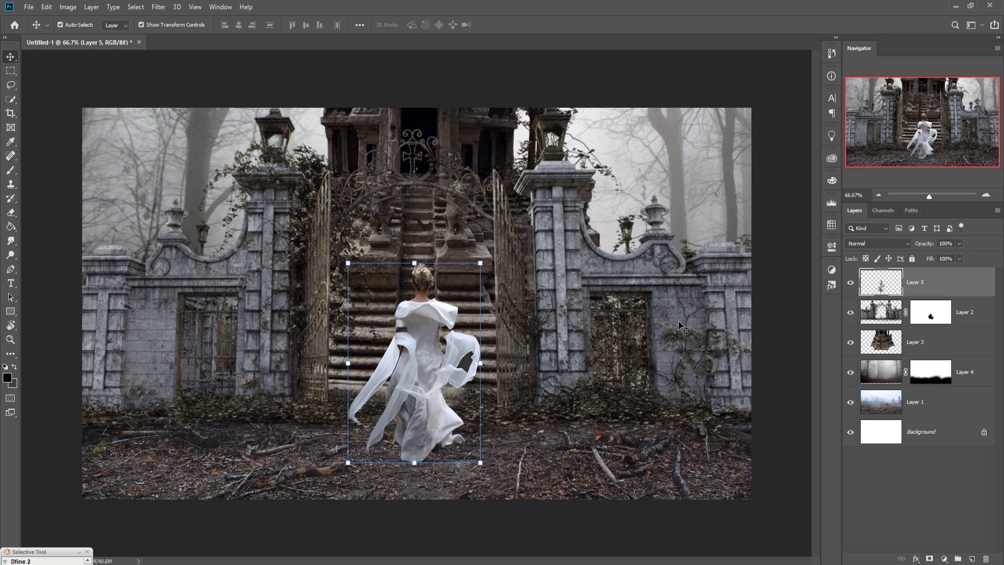
{"action": "left_click", "coordinate": [930, 346]}
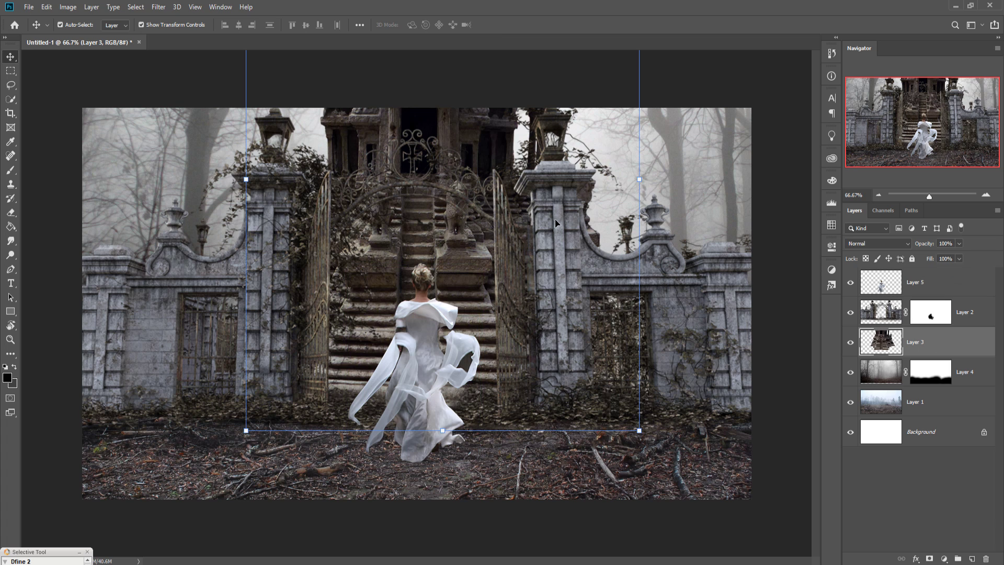
{"action": "left_click", "coordinate": [159, 8]}
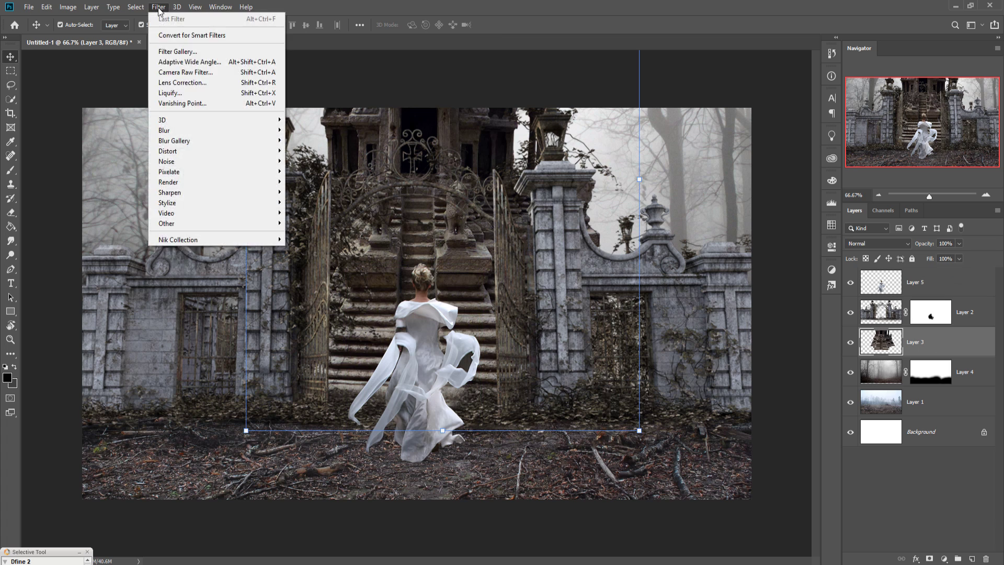
{"action": "left_click", "coordinate": [176, 76]}
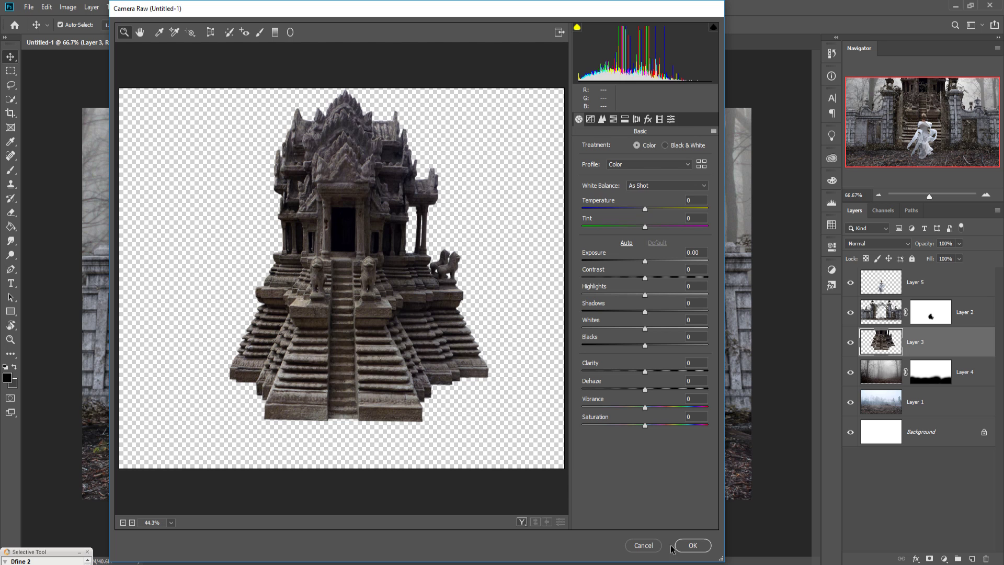
{"action": "left_click", "coordinate": [645, 545]}
Step: Apply a Gaussian Blur with a 9.0 pixel radius to the temple layer, Layer 3
{"action": "left_click", "coordinate": [161, 7]}
{"action": "mouse_move", "coordinate": [272, 130]}
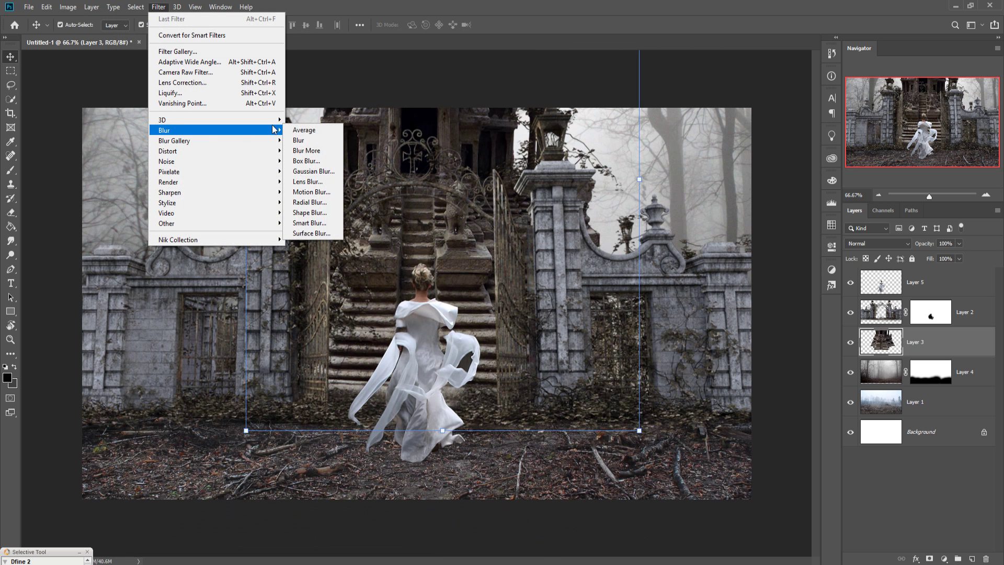
{"action": "left_click", "coordinate": [314, 171]}
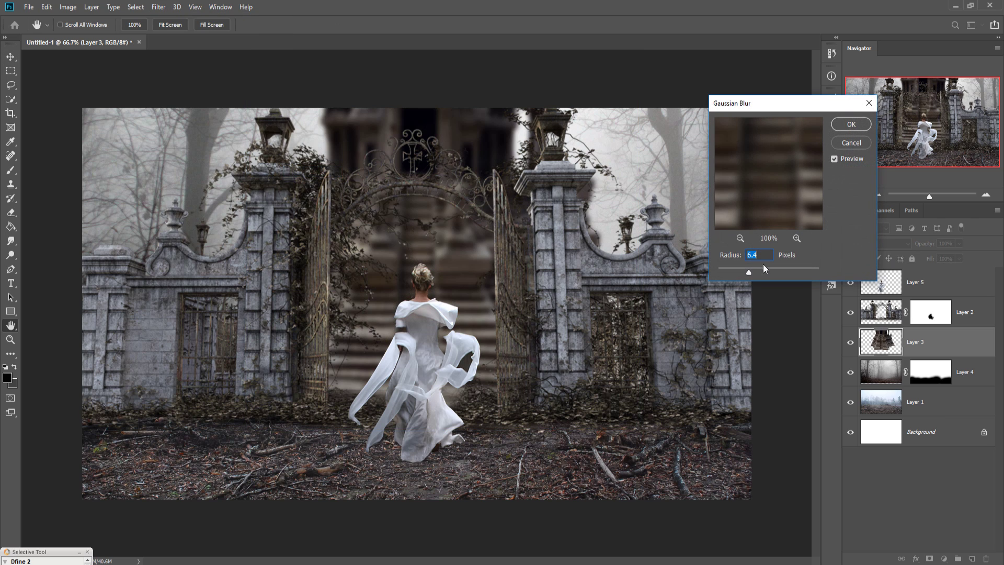
{"action": "left_click_drag", "start_coordinate": [751, 272], "coordinate": [754, 271]}
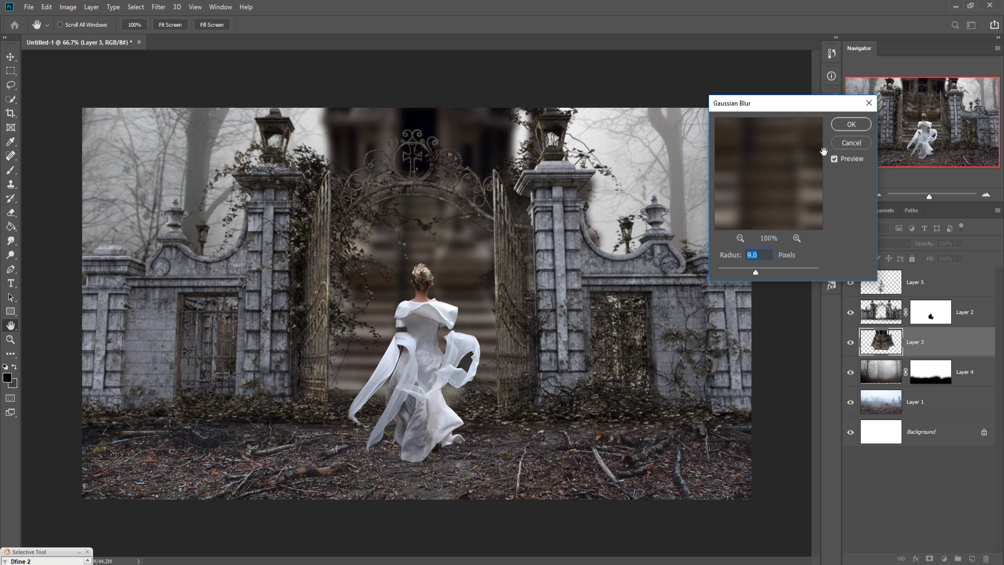
{"action": "left_click", "coordinate": [851, 124]}
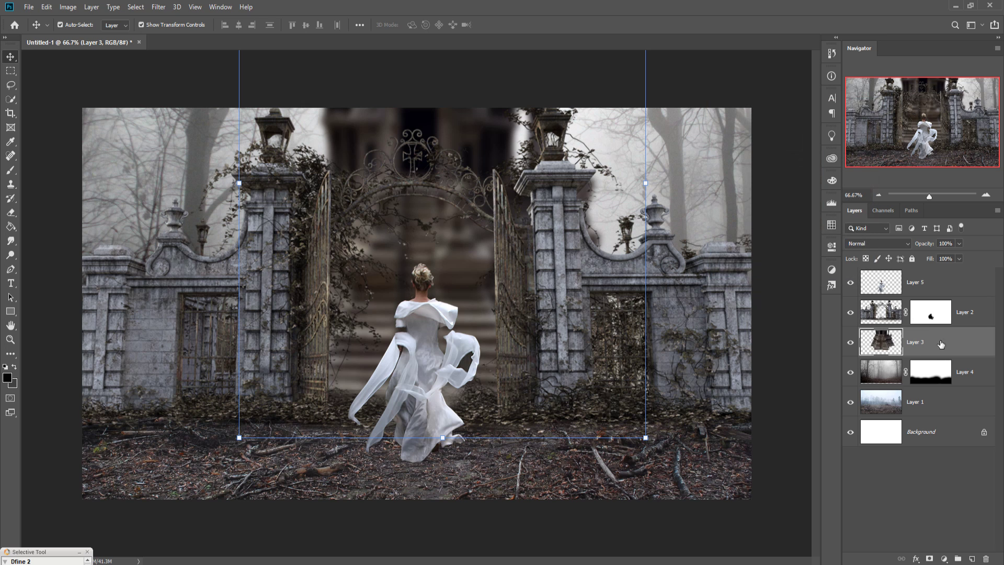
Step: Soften the foggy forest image on Layer 4 with a Gaussian Blur
{"action": "left_click", "coordinate": [889, 373]}
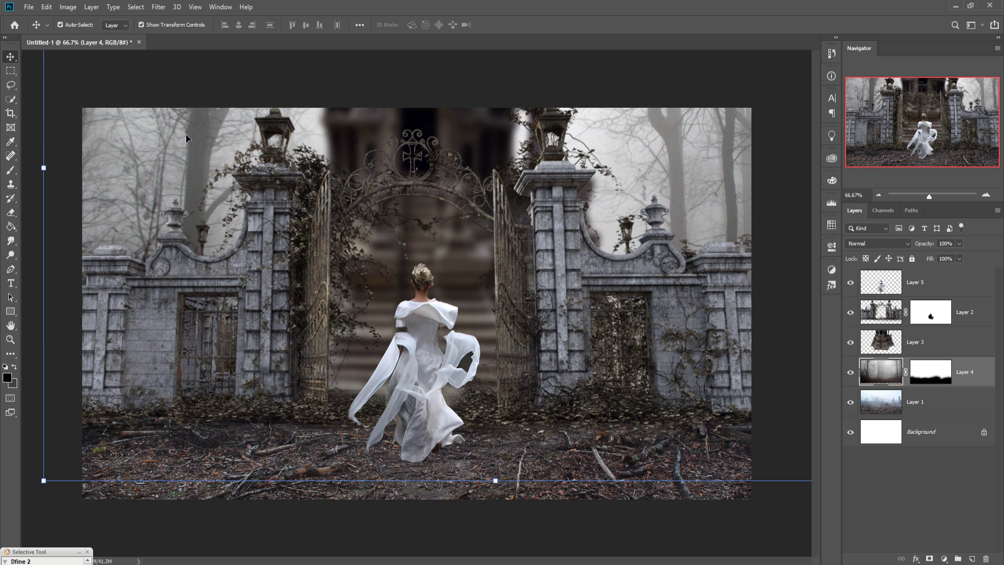
{"action": "left_click", "coordinate": [157, 7]}
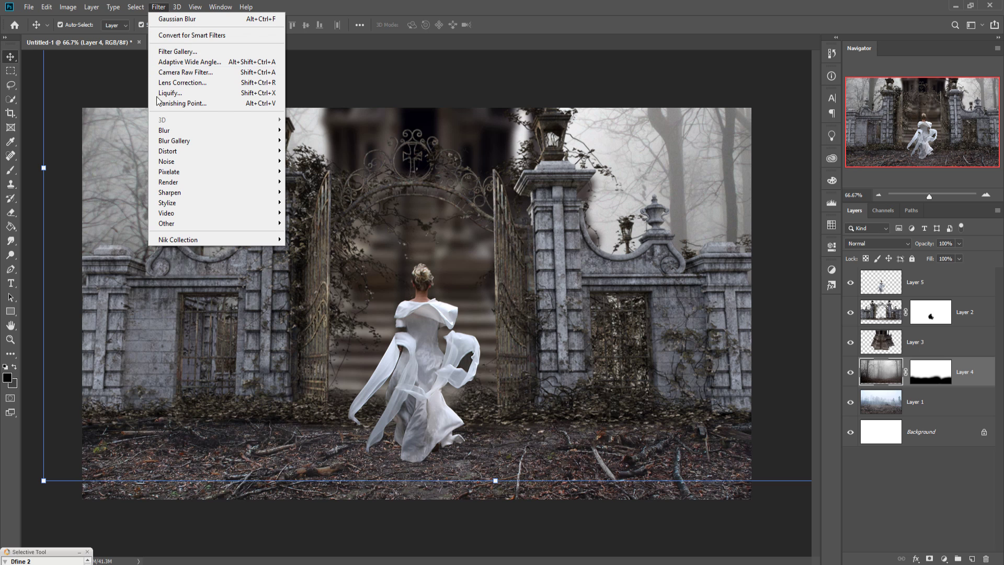
{"action": "left_click", "coordinate": [311, 172]}
{"action": "left_click", "coordinate": [851, 124]}
Step: Lower and enlarge the blurred temple so its dark doorway sits behind the woman's head, framed by the gate arch
{"action": "key", "text": "v"}
{"action": "left_click", "coordinate": [889, 341]}
{"action": "left_click_drag", "start_coordinate": [418, 293], "coordinate": [432, 376]}
{"action": "key", "text": "ctrl+t"}
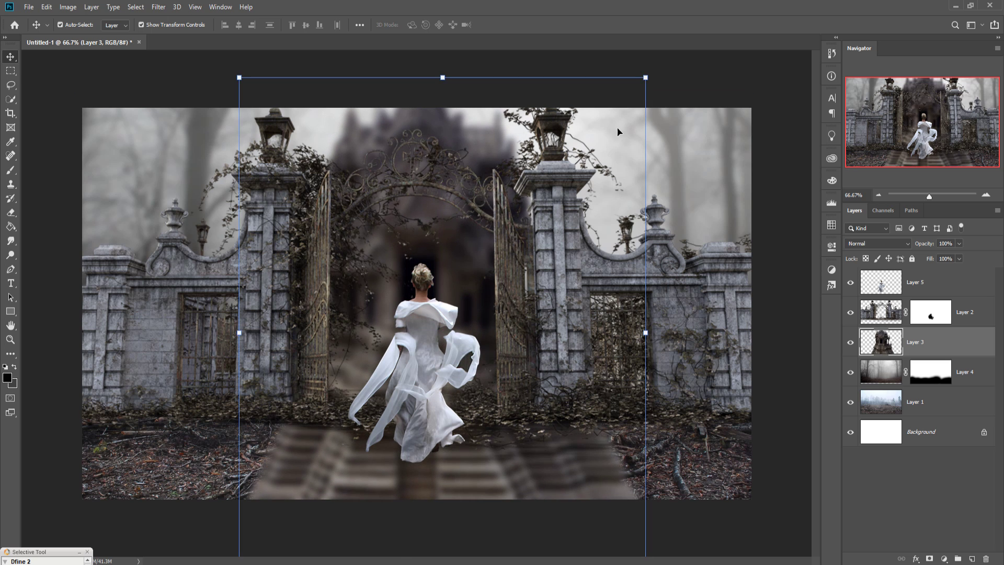
{"action": "left_click_drag", "start_coordinate": [647, 76], "coordinate": [725, 52]}
{"action": "left_click_drag", "start_coordinate": [559, 149], "coordinate": [555, 196]}
{"action": "key", "text": "Return"}
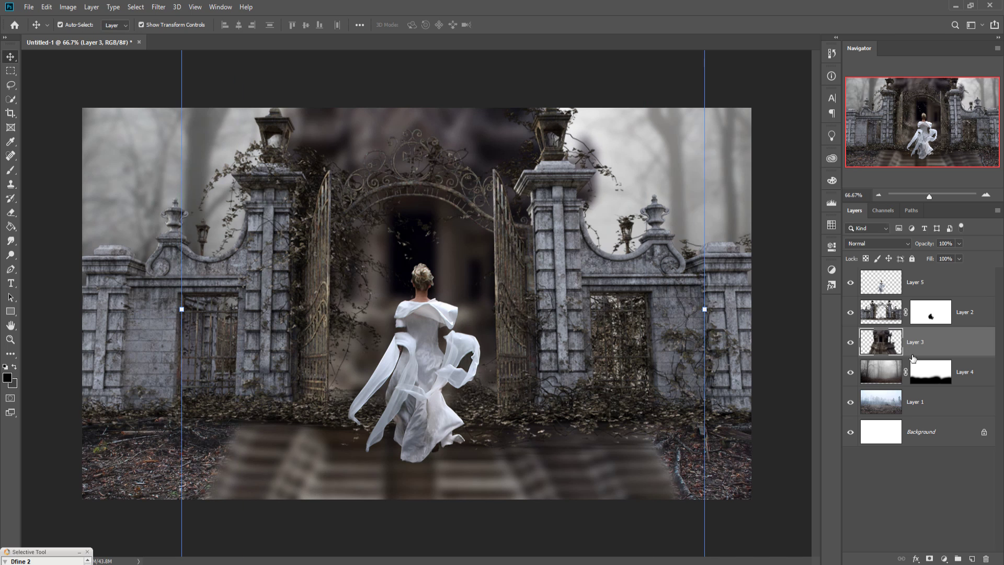
Step: Add a layer mask to the temple layer, paint out the stairs covering the ground, and compare with the layer hidden
{"action": "left_click", "coordinate": [930, 559]}
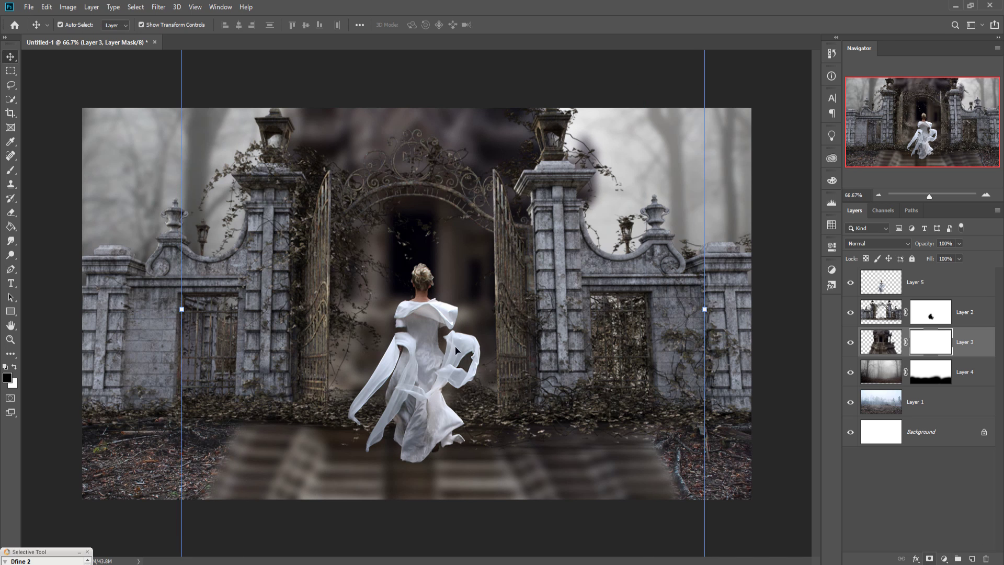
{"action": "left_click", "coordinate": [11, 170]}
{"action": "left_click_drag", "start_coordinate": [230, 460], "coordinate": [781, 531]}
{"action": "left_click_drag", "start_coordinate": [594, 471], "coordinate": [576, 466]}
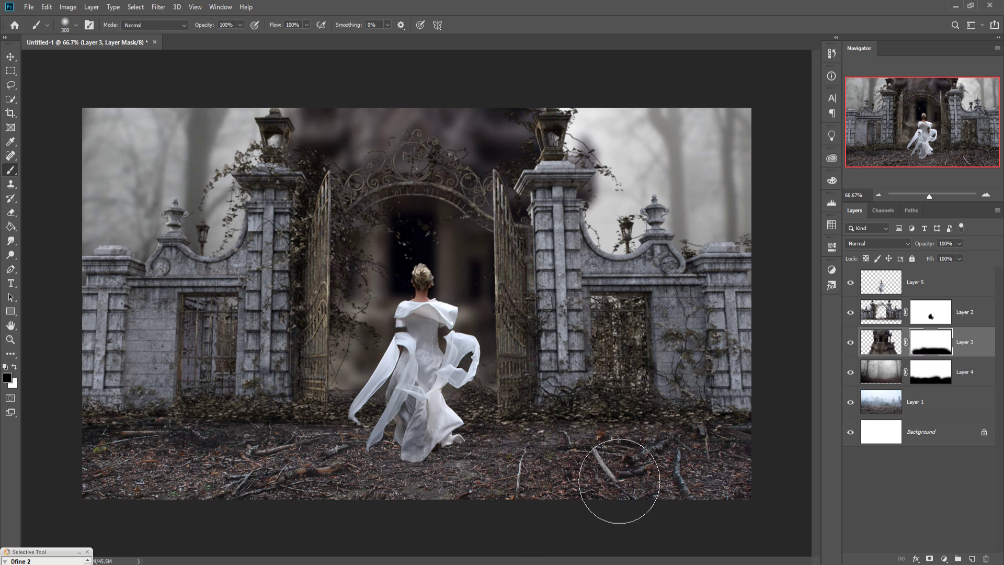
{"action": "left_click", "coordinate": [11, 56]}
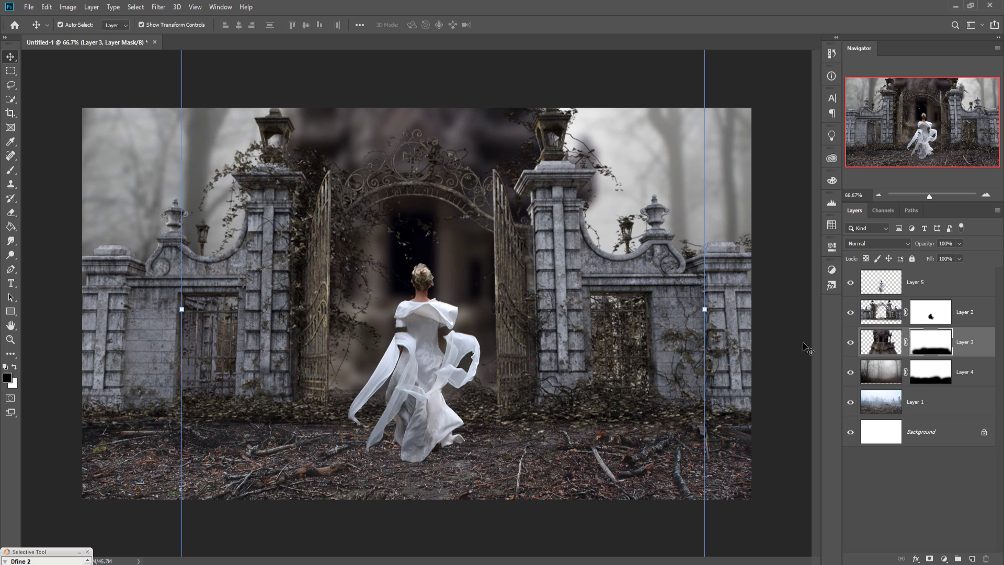
{"action": "left_click", "coordinate": [851, 344]}
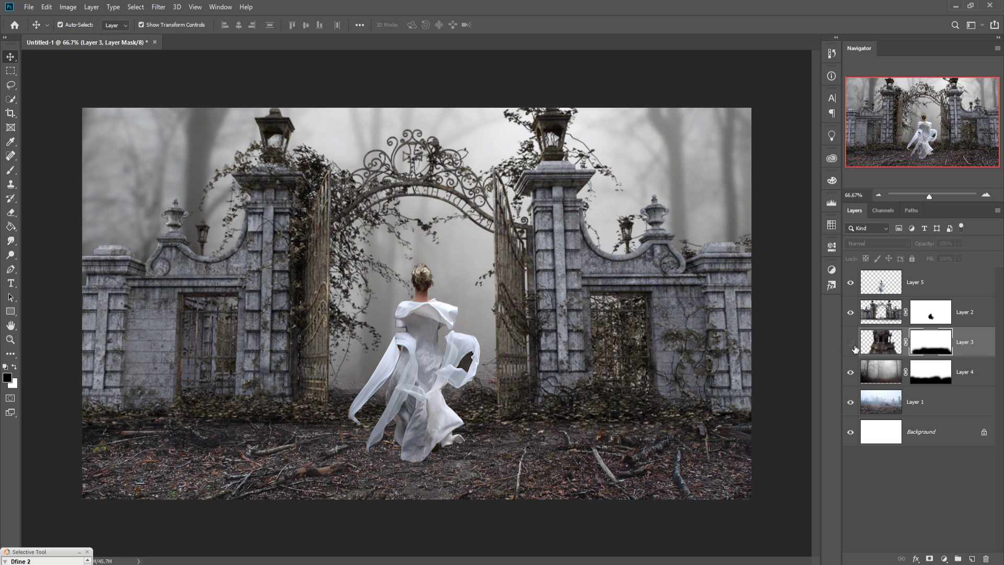
{"action": "left_click", "coordinate": [851, 343]}
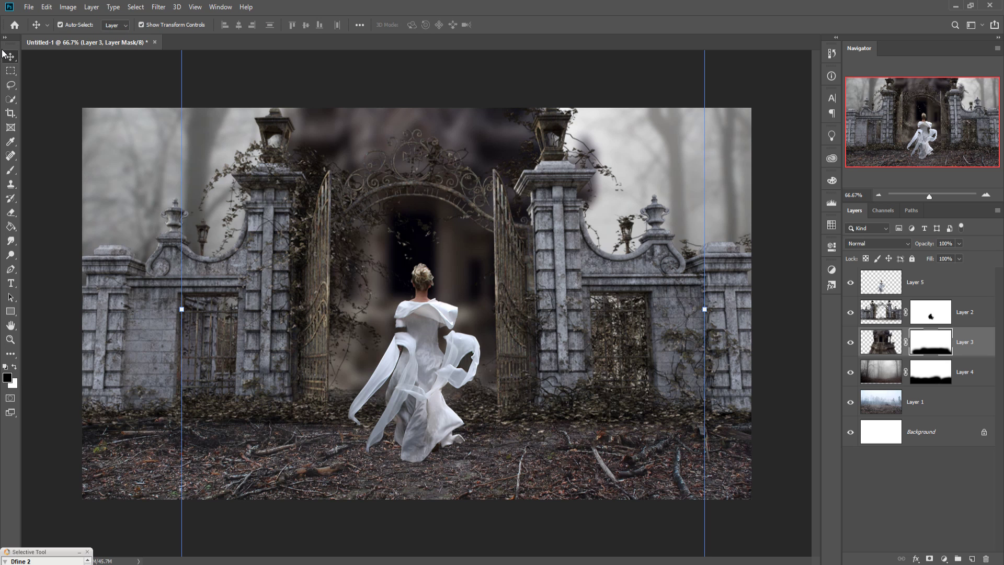
Step: Create a new layer above the gate layer and paint a soft black shadow spot below the woman's dress
{"action": "left_click", "coordinate": [977, 350]}
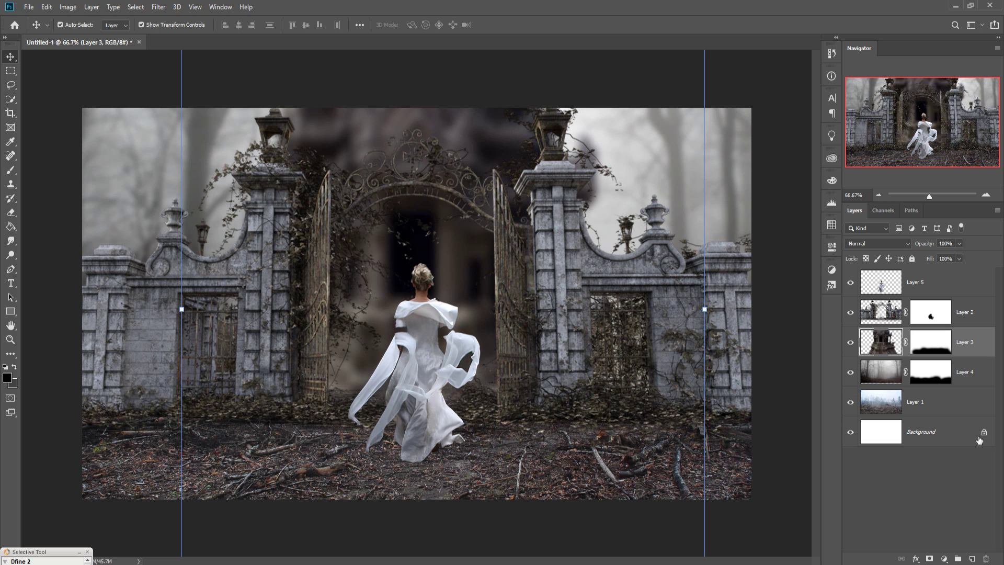
{"action": "left_click", "coordinate": [963, 313]}
{"action": "left_click", "coordinate": [973, 558]}
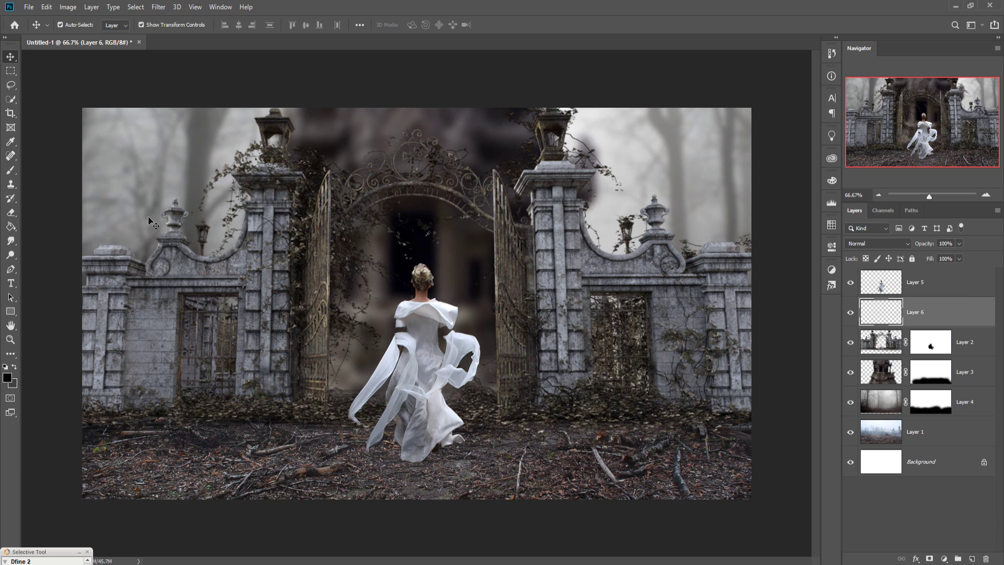
{"action": "left_click", "coordinate": [10, 170]}
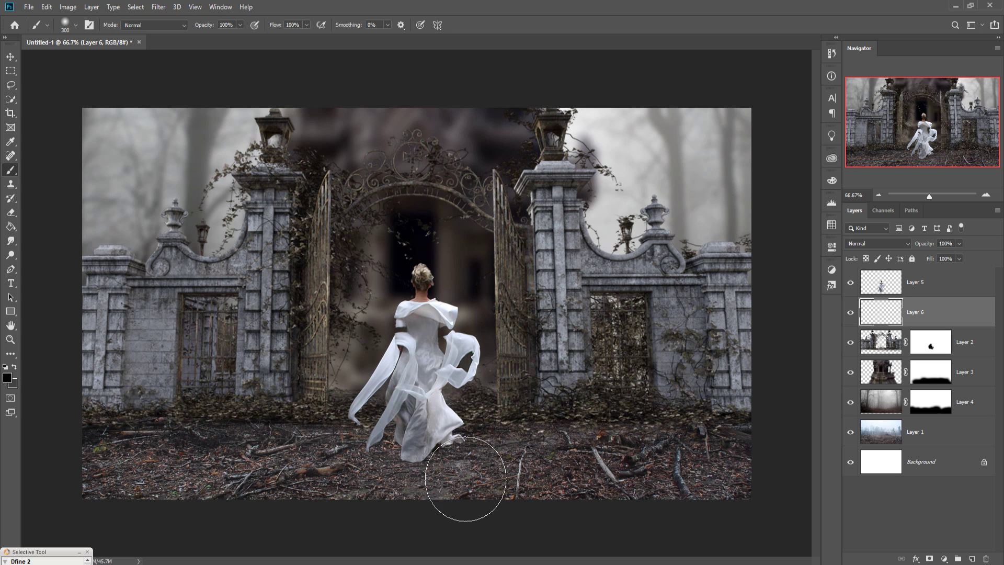
{"action": "left_click_drag", "start_coordinate": [466, 478], "coordinate": [459, 481]}
{"action": "left_click", "coordinate": [11, 56]}
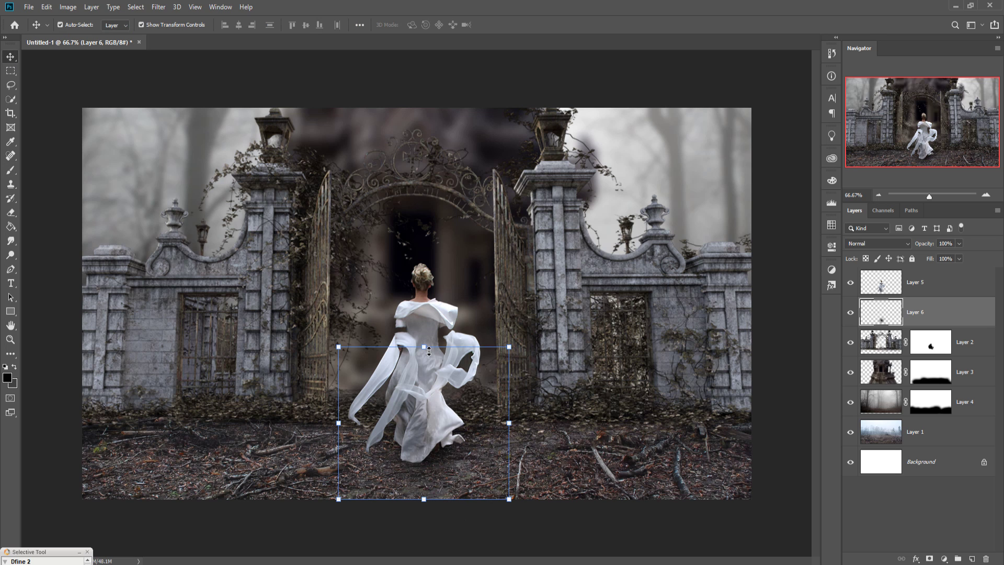
Step: Flatten the shadow to 27.32% height, widen it to 115.10%, and center it on the ground beneath the dress hem
{"action": "mouse_move", "coordinate": [427, 349]}
{"action": "left_mouse_down"}
{"action": "mouse_move", "coordinate": [442, 472]}
{"action": "mouse_move", "coordinate": [442, 446]}
{"action": "mouse_move", "coordinate": [439, 454]}
{"action": "left_mouse_up"}
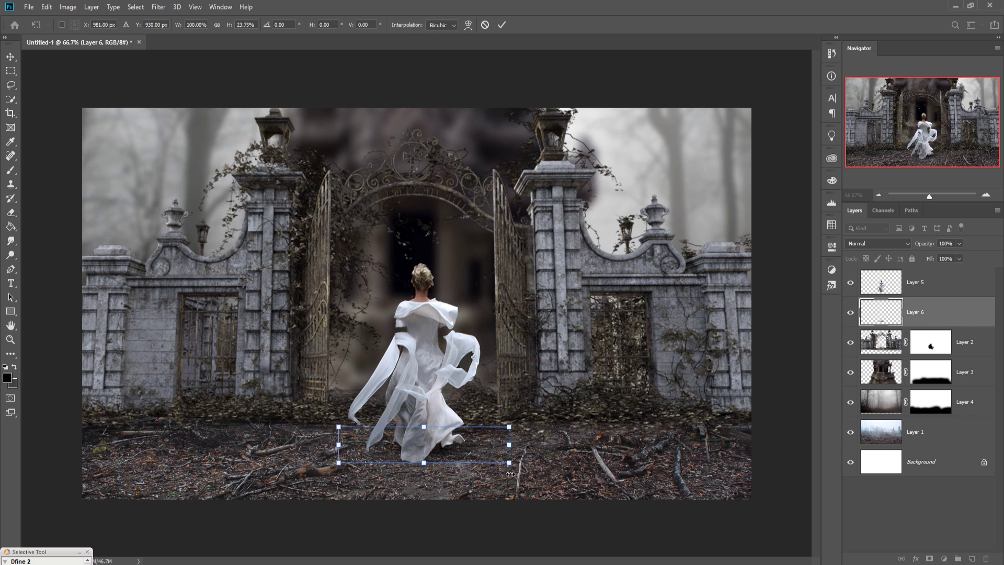
{"action": "key", "text": "Down"}
{"action": "key", "text": "Down"}
{"action": "key", "text": "Down"}
{"action": "key", "text": "Down"}
{"action": "key", "text": "Down"}
{"action": "key", "text": "Down"}
{"action": "key", "text": "Down"}
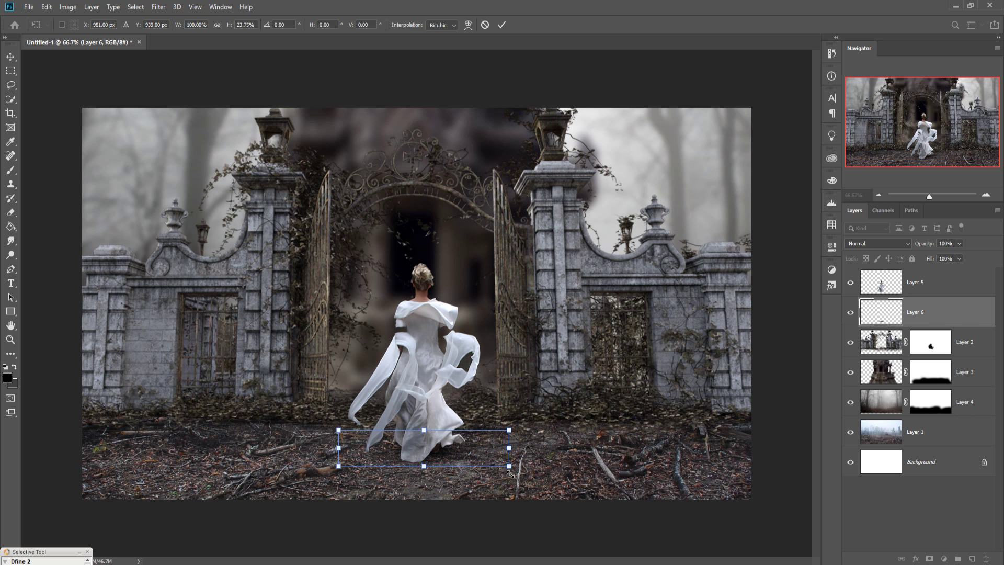
{"action": "left_click_drag", "start_coordinate": [517, 450], "coordinate": [540, 451]}
{"action": "left_click_drag", "start_coordinate": [340, 456], "coordinate": [335, 456]}
{"action": "left_click_drag", "start_coordinate": [451, 456], "coordinate": [448, 456]}
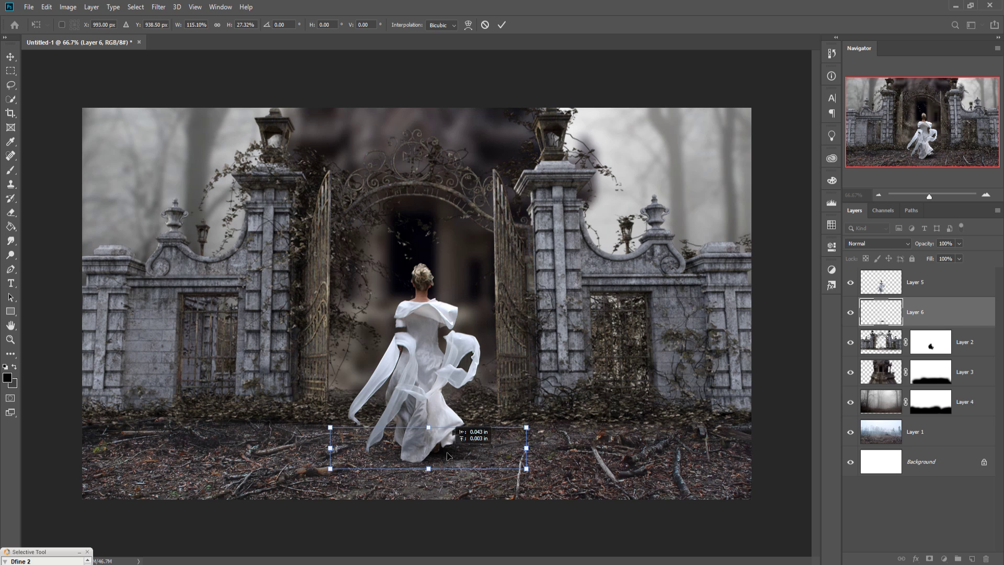
{"action": "left_click", "coordinate": [502, 24]}
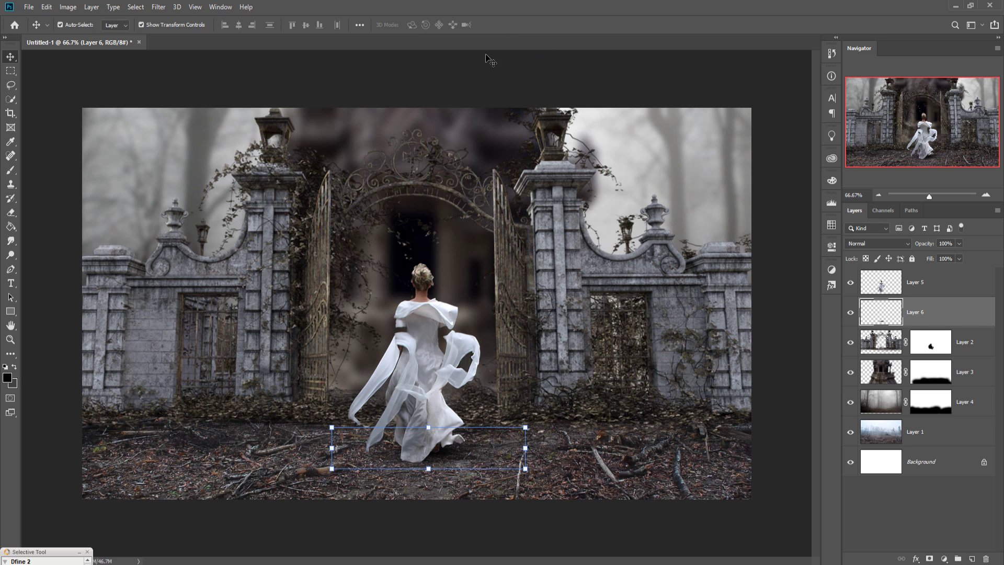
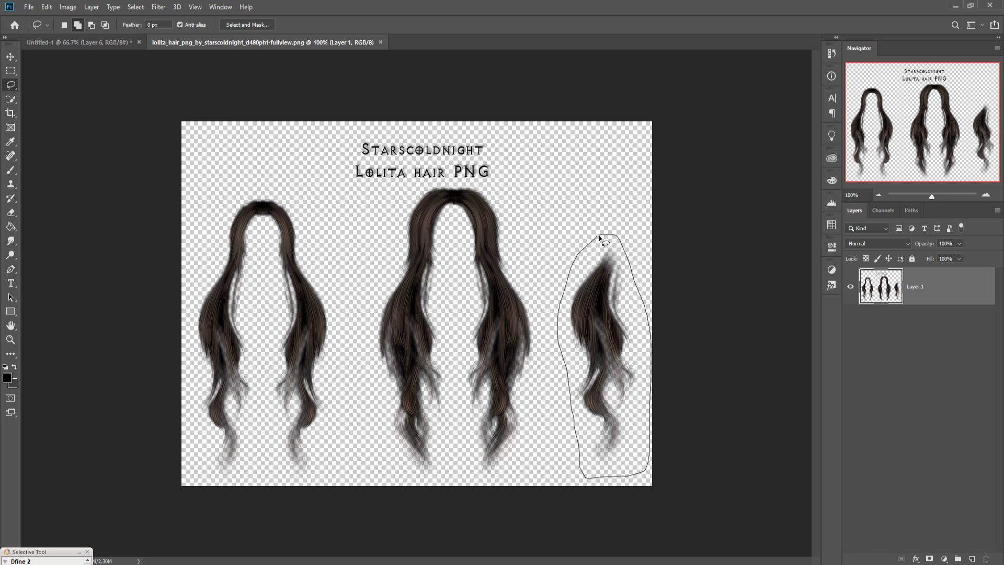
Step: Copy the selected single hair lock from the lolita hair image into Untitled-1
{"action": "left_click", "coordinate": [9, 60]}
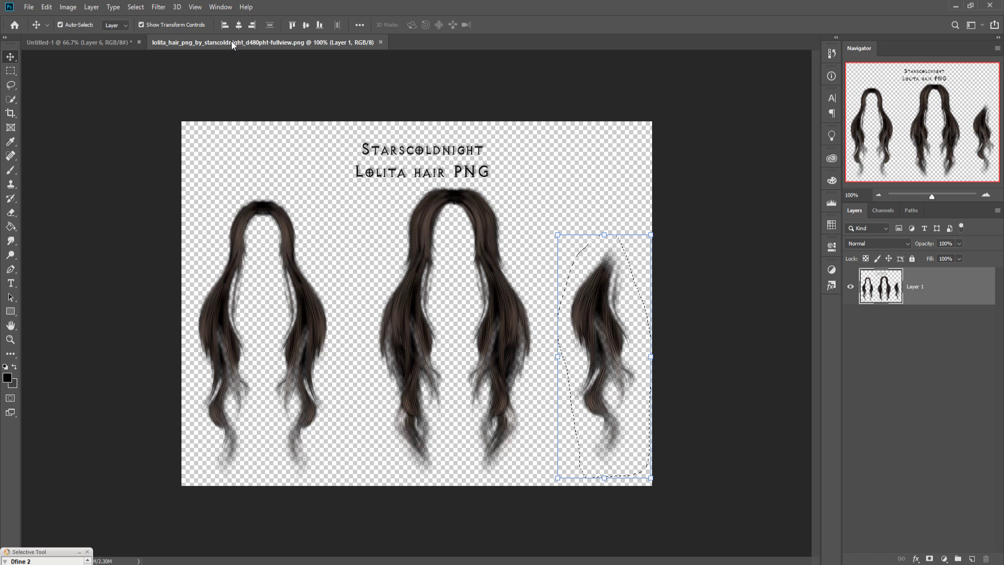
{"action": "left_click_drag", "start_coordinate": [261, 42], "coordinate": [446, 84]}
{"action": "left_click_drag", "start_coordinate": [755, 287], "coordinate": [320, 320]}
{"action": "left_click", "coordinate": [808, 68]}
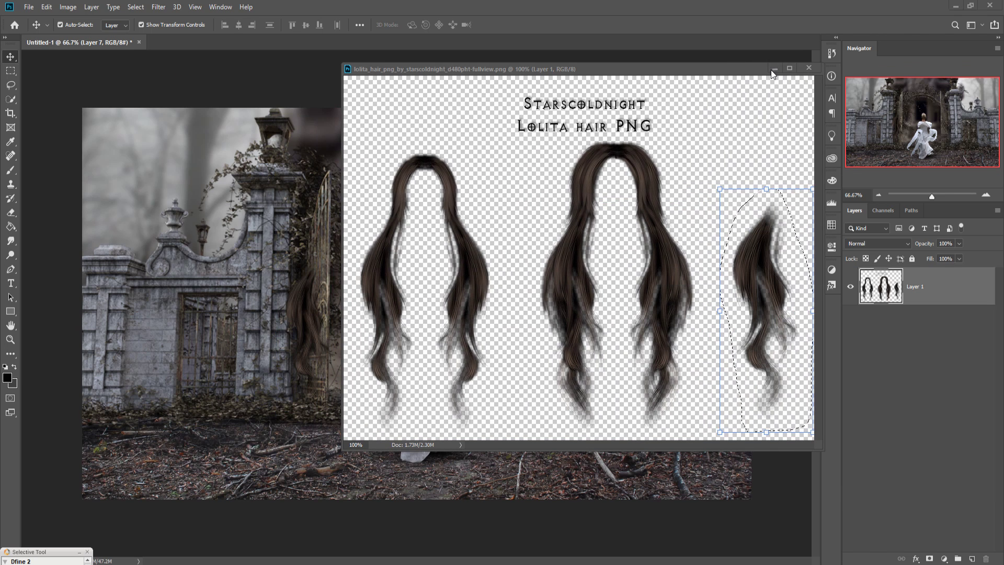
Step: Place the hair layer above the woman, scale it to 85.38%, rotate it 51.09 degrees, and attach it to her head
{"action": "left_click_drag", "start_coordinate": [307, 298], "coordinate": [409, 298]}
{"action": "left_click_drag", "start_coordinate": [999, 323], "coordinate": [967, 283]}
{"action": "left_click_drag", "start_coordinate": [444, 251], "coordinate": [493, 311]}
{"action": "mouse_move", "coordinate": [401, 292]}
{"action": "left_mouse_down"}
{"action": "mouse_move", "coordinate": [417, 301]}
{"action": "mouse_move", "coordinate": [418, 276]}
{"action": "mouse_move", "coordinate": [454, 282]}
{"action": "mouse_move", "coordinate": [396, 291]}
{"action": "mouse_move", "coordinate": [406, 285]}
{"action": "left_mouse_up"}
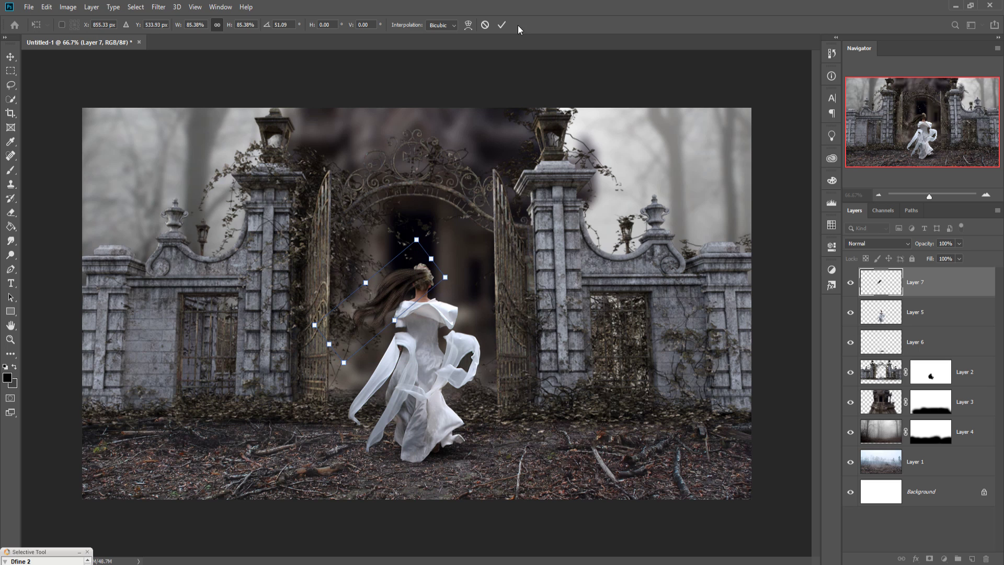
{"action": "left_click", "coordinate": [501, 25]}
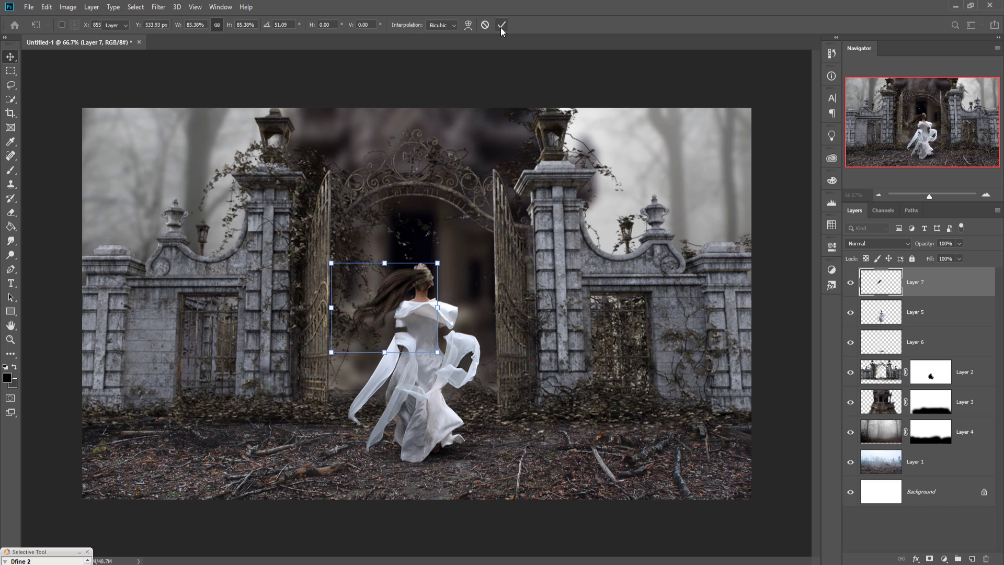
Step: Colorize the hair with a Hue/Saturation adjustment clipped to its layer, using hue 63, saturation 25 and lightness +9
{"action": "left_click", "coordinate": [944, 559]}
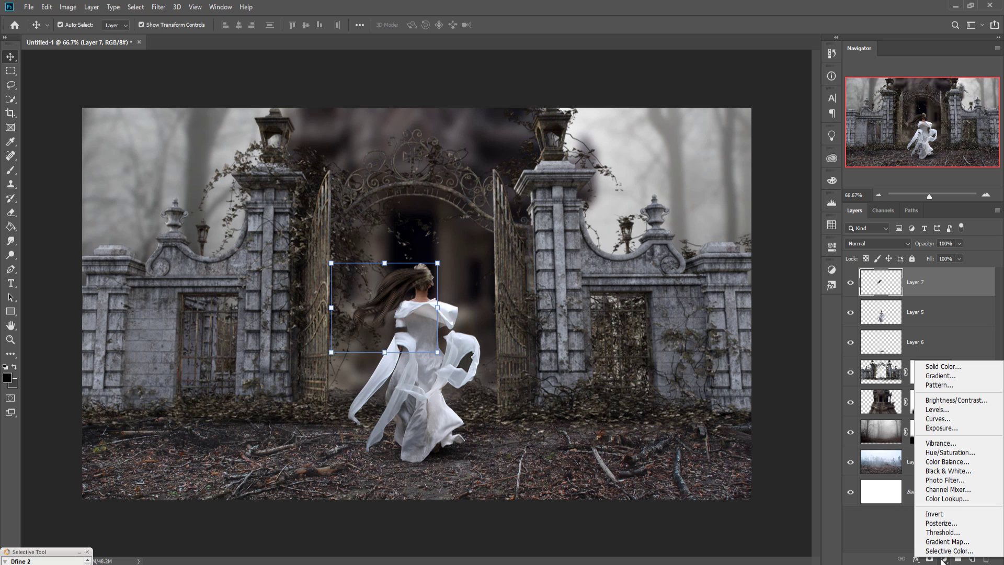
{"action": "left_click", "coordinate": [959, 454]}
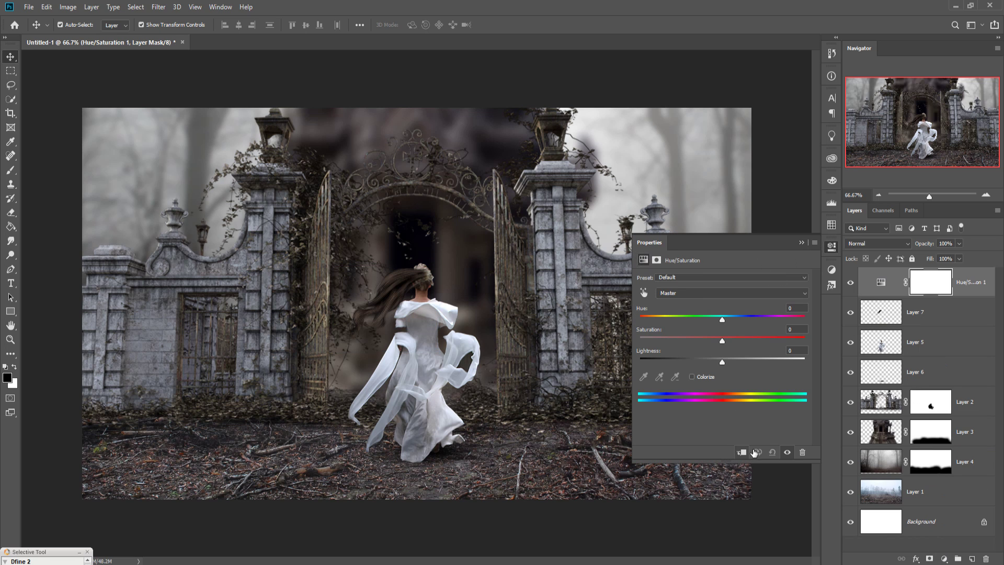
{"action": "left_click", "coordinate": [742, 453]}
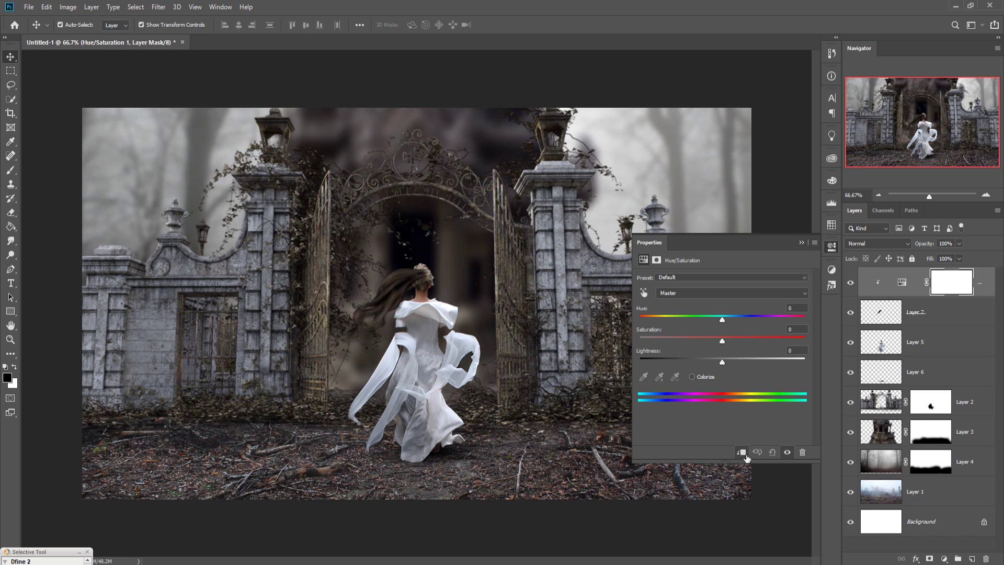
{"action": "left_click", "coordinate": [692, 377]}
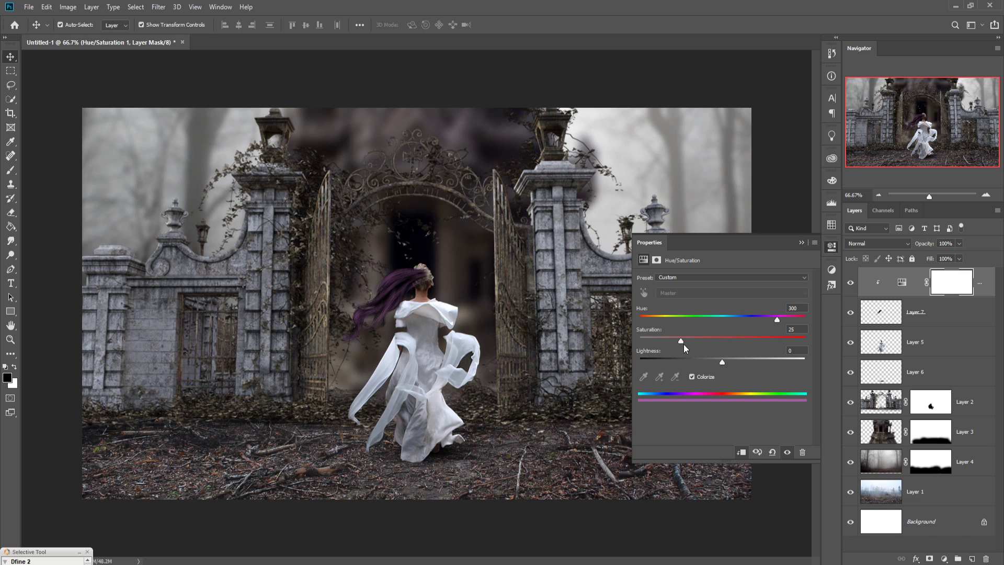
{"action": "left_click_drag", "start_coordinate": [724, 361], "coordinate": [730, 364]}
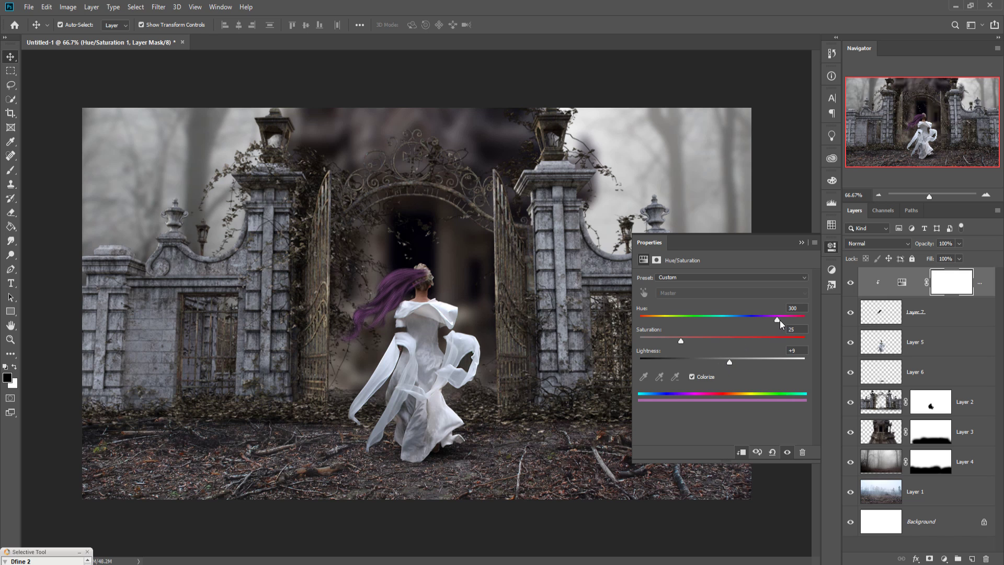
{"action": "left_click_drag", "start_coordinate": [755, 325], "coordinate": [678, 331]}
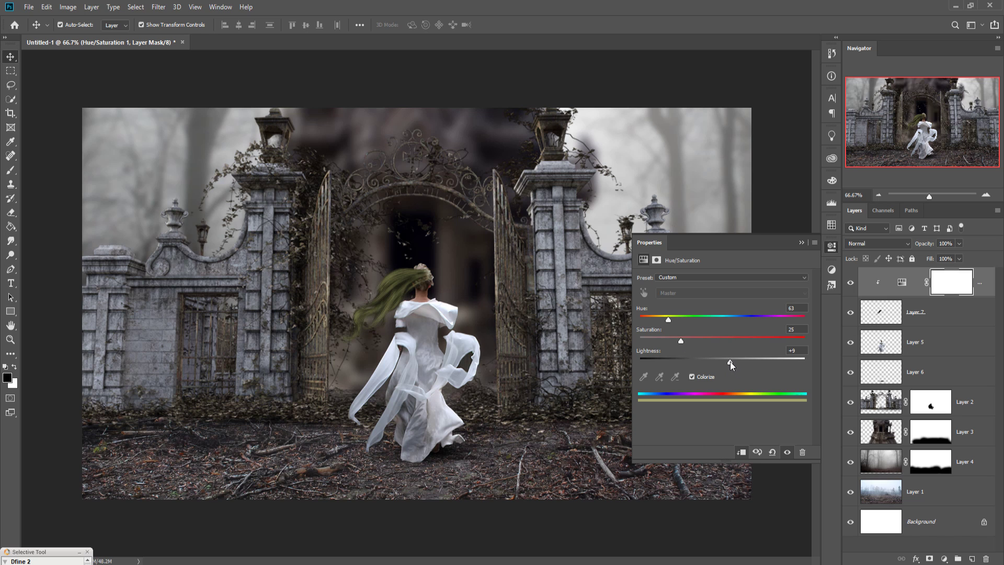
Step: Adjust the hair's Hue/Saturation colorize values to hue 42, saturation 12 and lightness +39 for a muted blonde tone
{"action": "left_click_drag", "start_coordinate": [730, 361], "coordinate": [763, 364]}
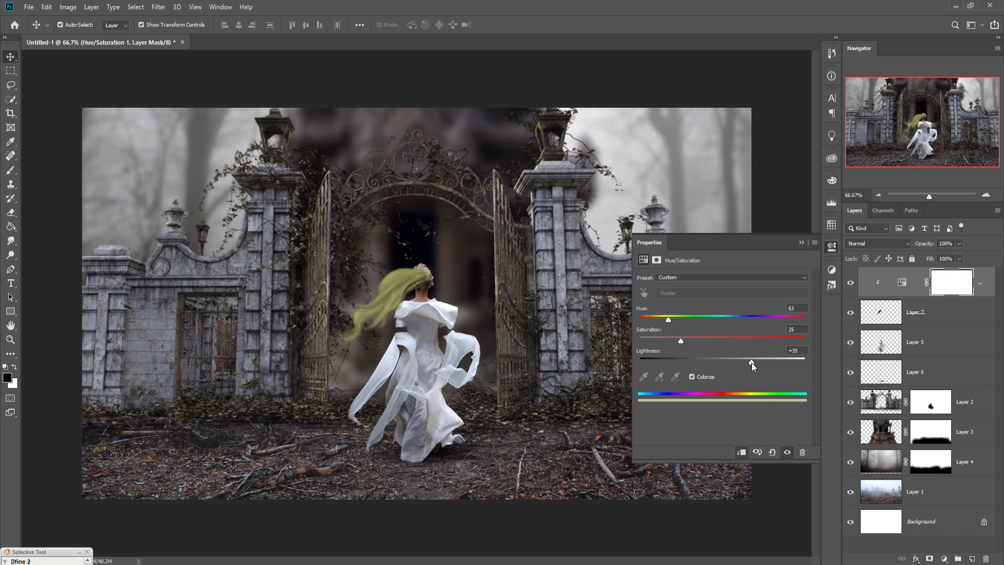
{"action": "left_click_drag", "start_coordinate": [753, 365], "coordinate": [756, 365]}
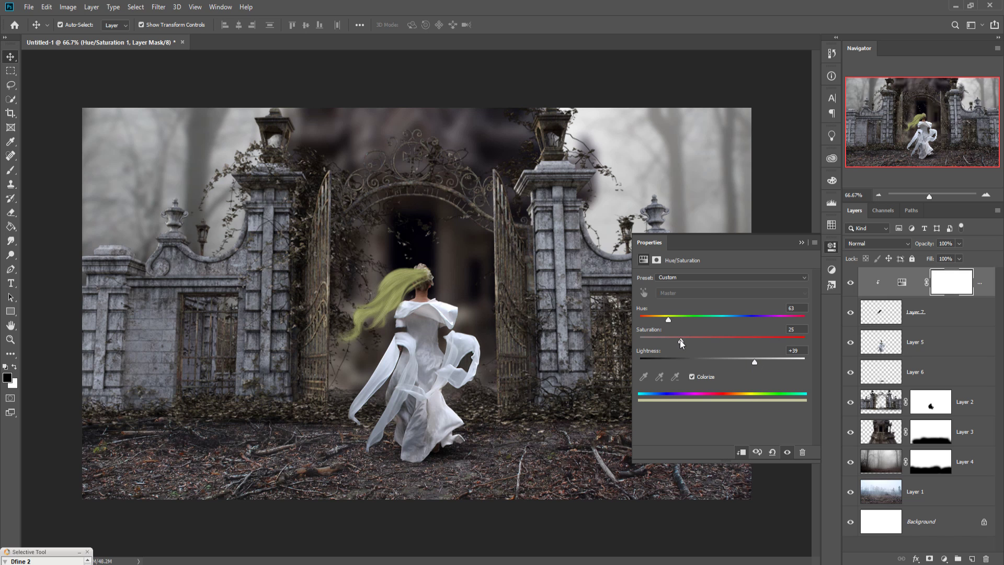
{"action": "mouse_move", "coordinate": [669, 341]}
{"action": "left_mouse_down"}
{"action": "mouse_move", "coordinate": [702, 344]}
{"action": "mouse_move", "coordinate": [686, 346]}
{"action": "left_mouse_up"}
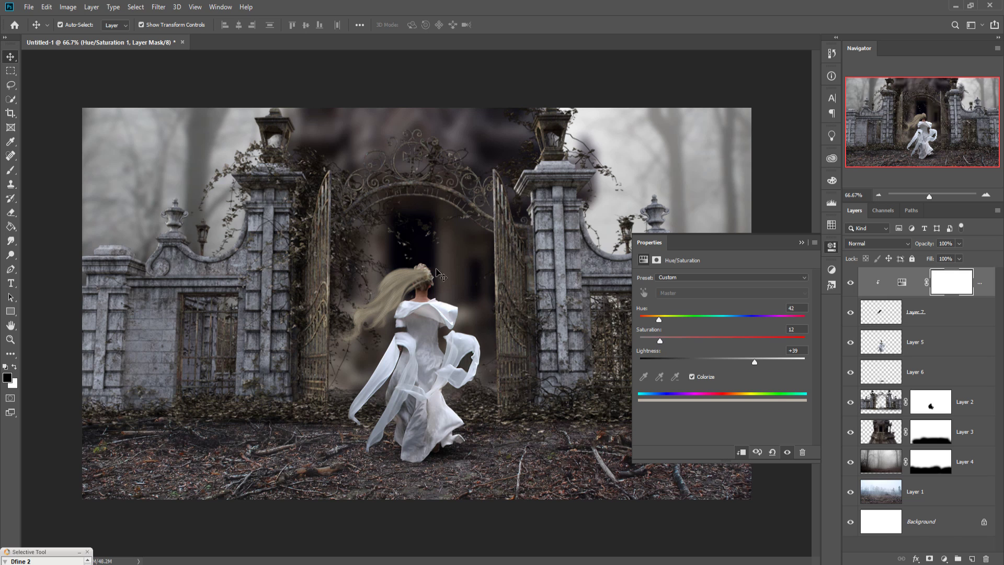
{"action": "left_click", "coordinate": [801, 242]}
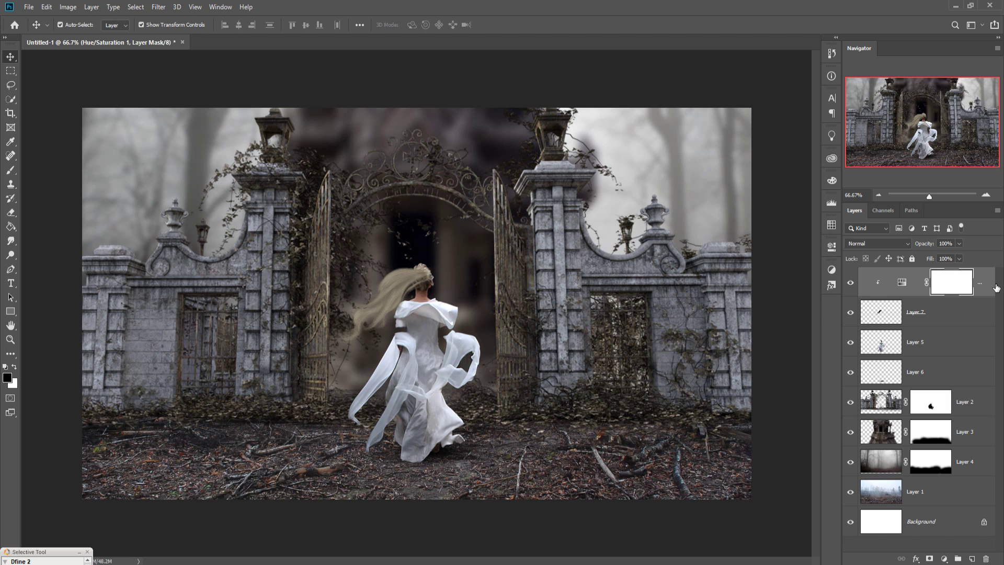
Step: Merge the Hue/Saturation adjustment with the hair layer beneath it into a single layer
{"action": "key", "text": "ctrl+2"}
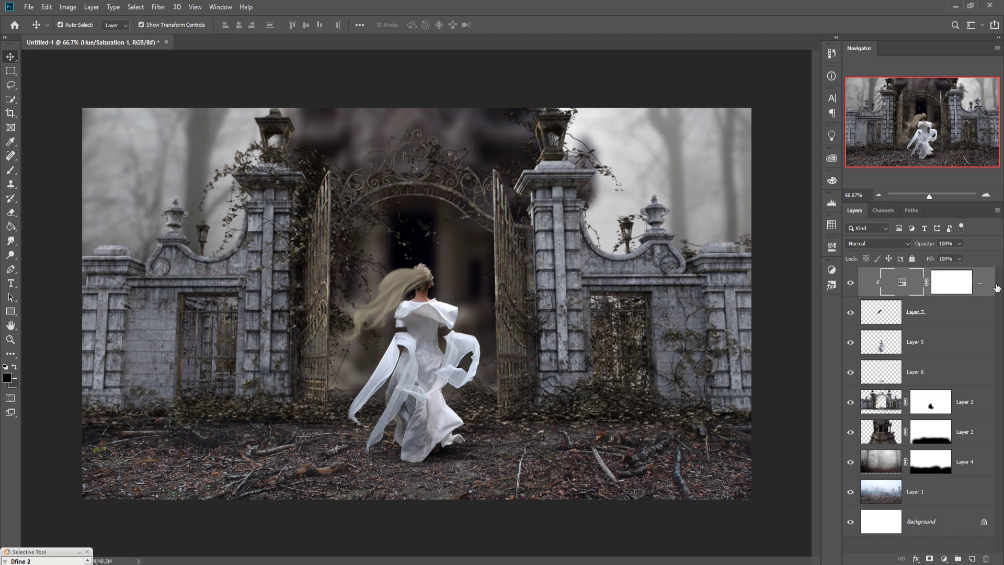
{"action": "left_click", "coordinate": [983, 323], "text": "ctrl"}
{"action": "right_click", "coordinate": [980, 297]}
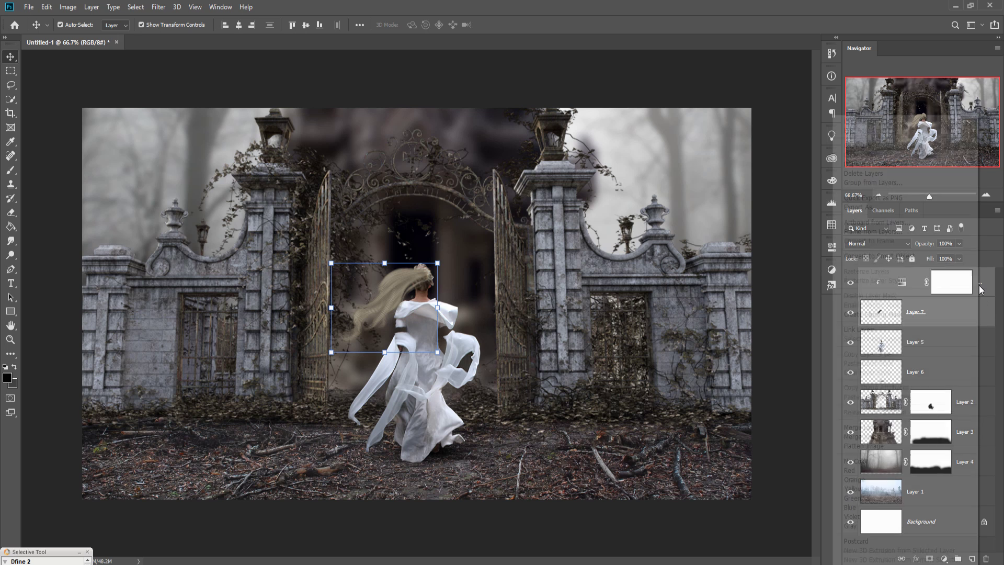
{"action": "left_click", "coordinate": [867, 425]}
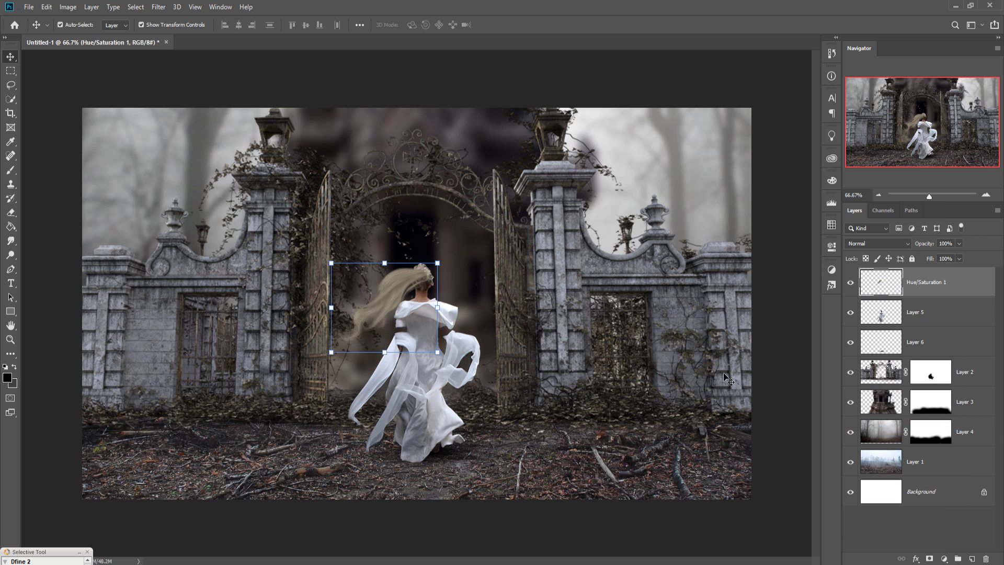
Step: Duplicate the merged hair layer, scale the copy to 44.01%, rotate it 22.69 degrees and place it near the top of the head
{"action": "right_click", "coordinate": [929, 297]}
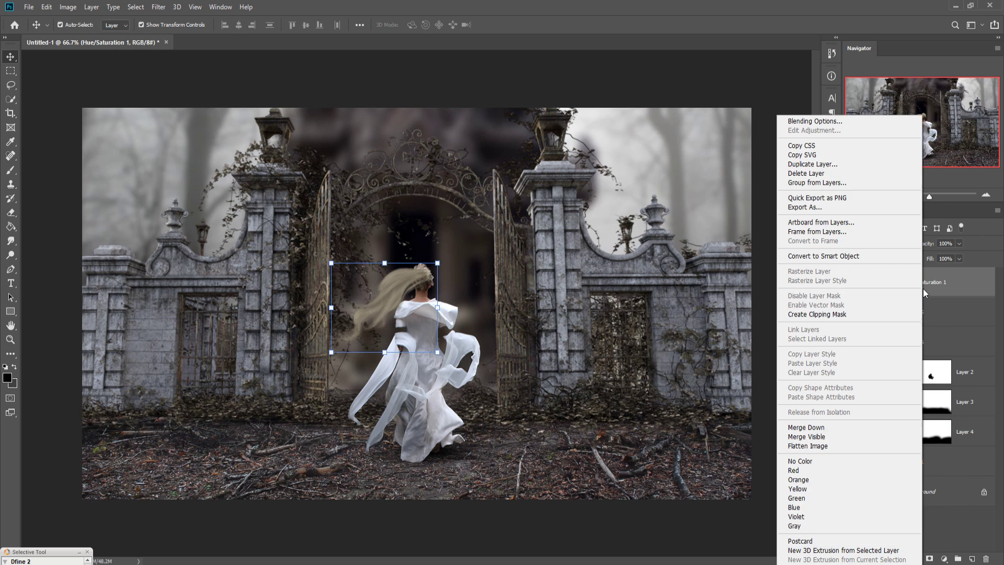
{"action": "left_click", "coordinate": [806, 163]}
{"action": "left_click", "coordinate": [588, 160]}
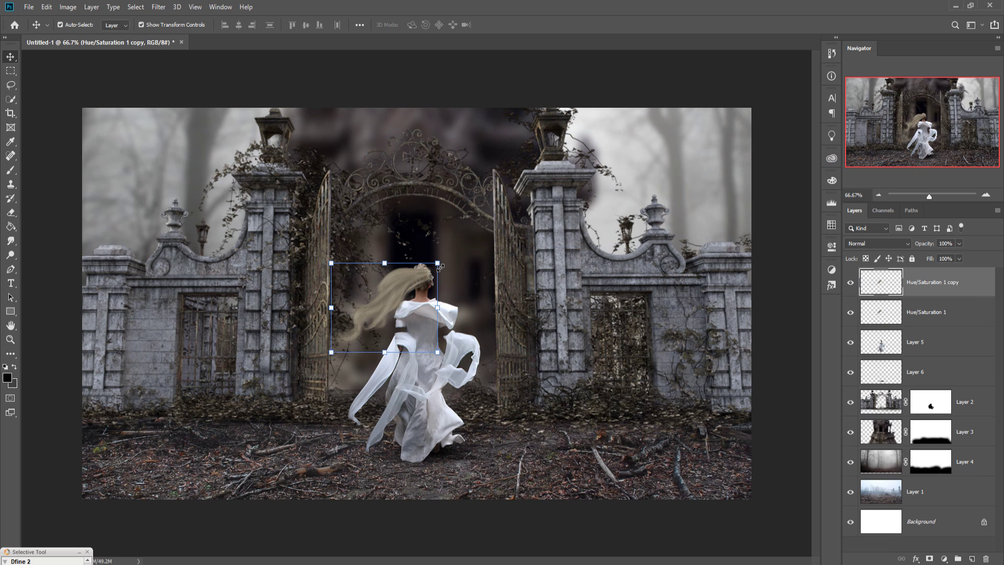
{"action": "key", "text": "ctrl+t"}
{"action": "mouse_move", "coordinate": [437, 264]}
{"action": "left_mouse_down"}
{"action": "mouse_move", "coordinate": [378, 312]}
{"action": "mouse_move", "coordinate": [473, 250]}
{"action": "mouse_move", "coordinate": [461, 276]}
{"action": "mouse_move", "coordinate": [422, 273]}
{"action": "left_mouse_up"}
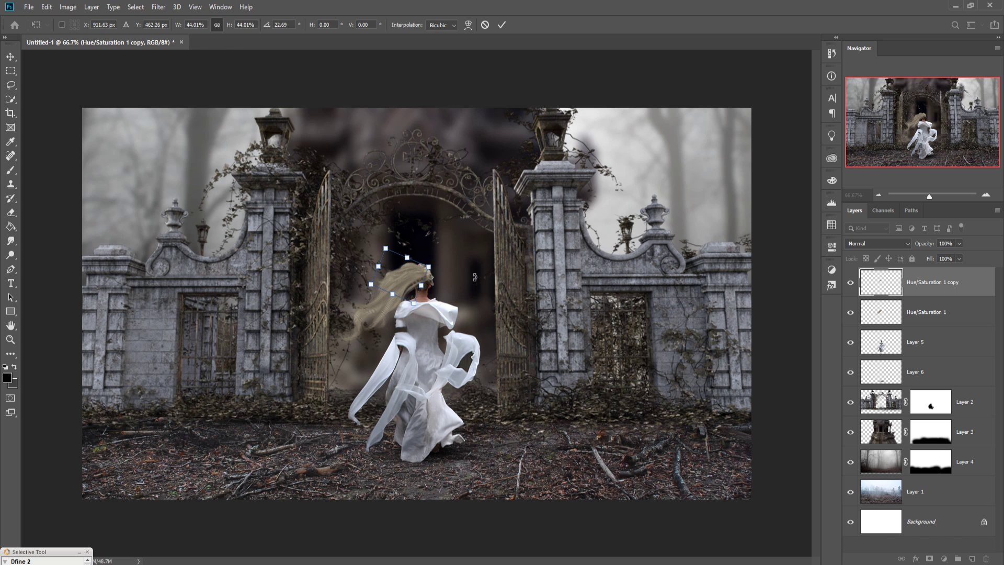
Step: Nudge the small hair copy slightly upward and toward the right until it covers the crown, and apply the transformation
{"action": "key", "text": "Up"}
{"action": "key", "text": "Up"}
{"action": "key", "text": "Up"}
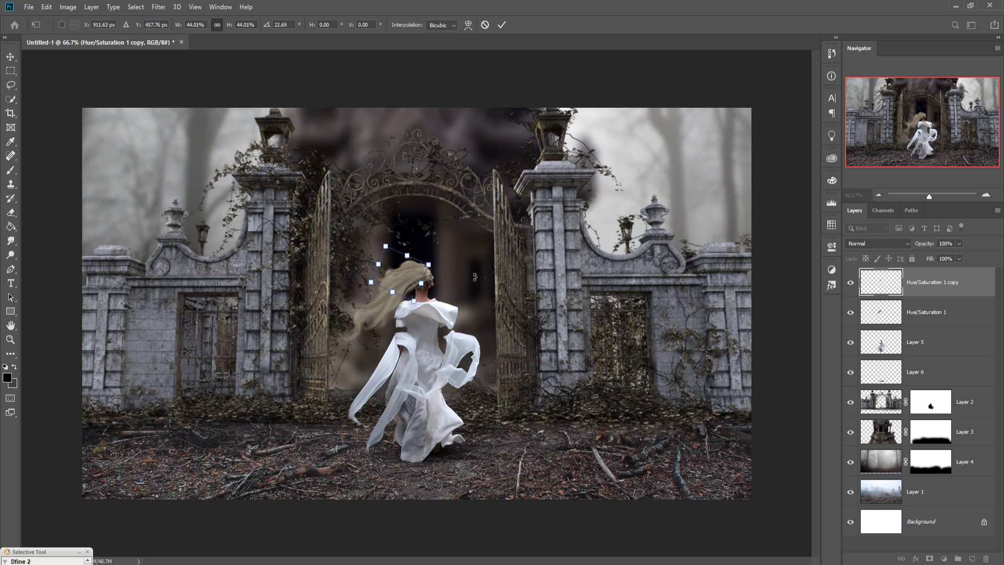
{"action": "key", "text": "Right"}
{"action": "key", "text": "Right"}
{"action": "key", "text": "Right"}
{"action": "key", "text": "Right"}
{"action": "key", "text": "Right"}
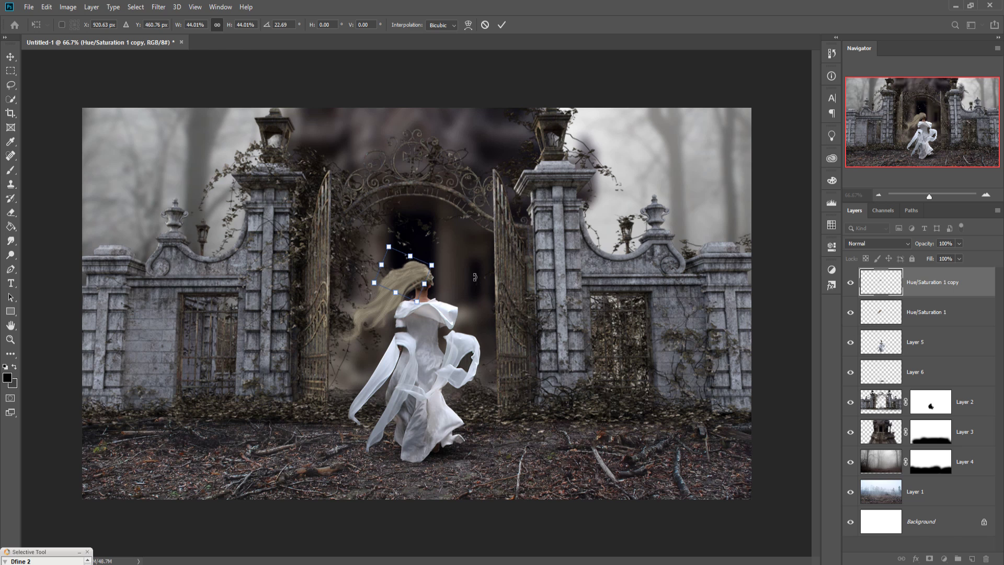
{"action": "key", "text": "Up"}
{"action": "left_click", "coordinate": [501, 24]}
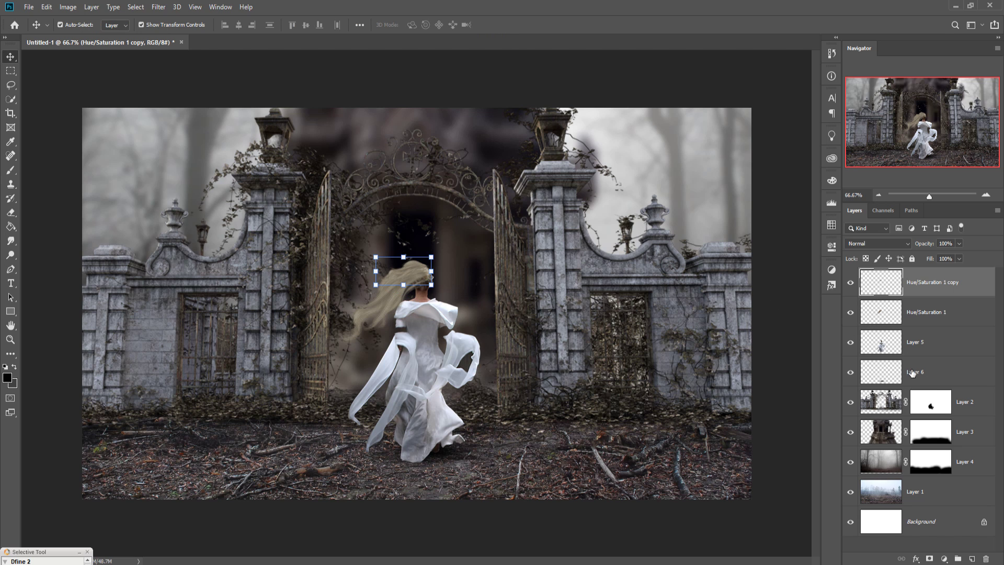
Step: Duplicate the small crown hair layer and flip the copy horizontally
{"action": "right_click", "coordinate": [936, 286]}
{"action": "left_click", "coordinate": [837, 164]}
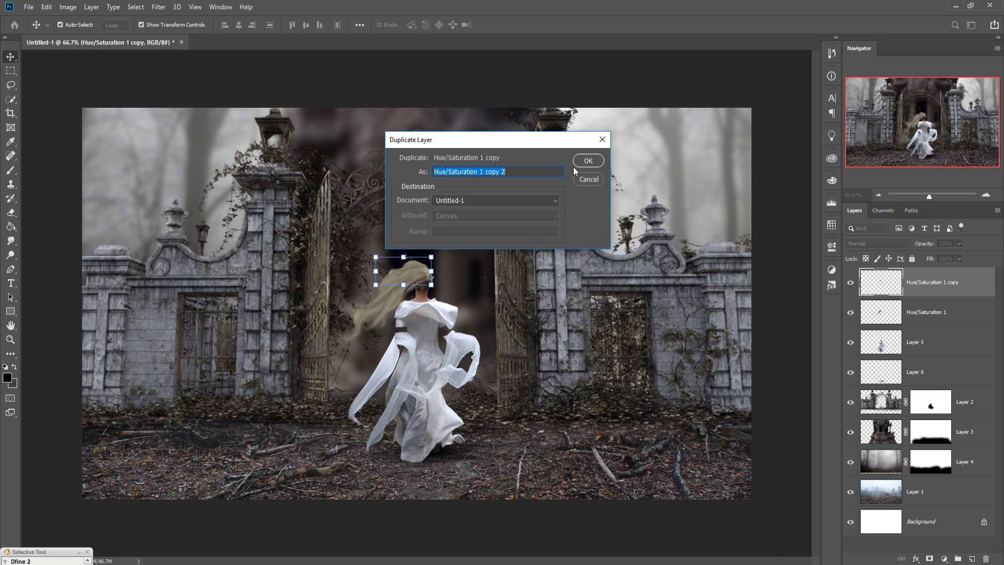
{"action": "left_click", "coordinate": [585, 160]}
{"action": "left_click", "coordinate": [46, 7]}
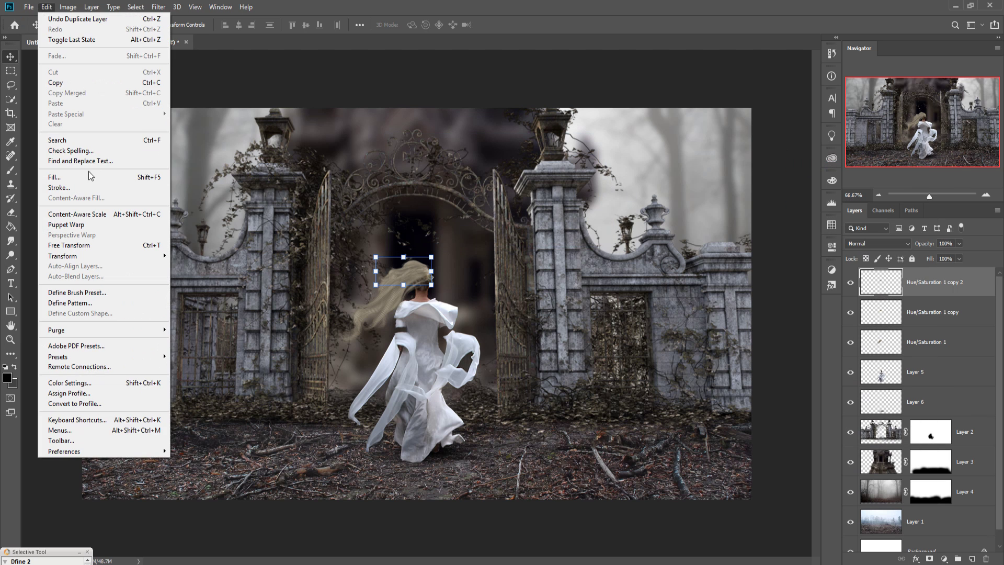
{"action": "mouse_move", "coordinate": [83, 258]}
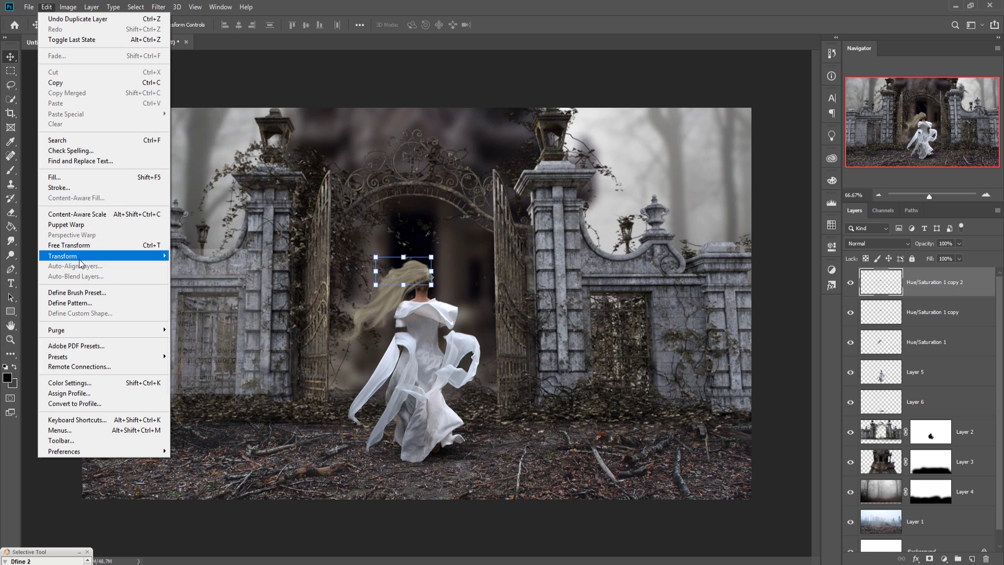
{"action": "left_click", "coordinate": [261, 387]}
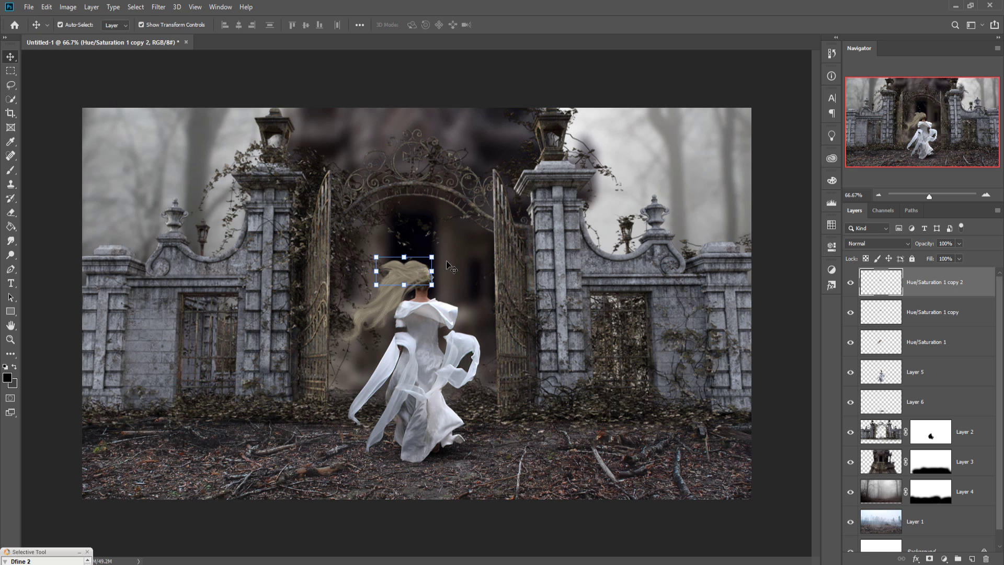
Step: Rotate the flipped hair copy 151.02 degrees and position it over the back of the head, just below the crown
{"action": "left_click_drag", "start_coordinate": [447, 254], "coordinate": [412, 295]}
{"action": "key", "text": "shift+Up"}
{"action": "key", "text": "shift+Up"}
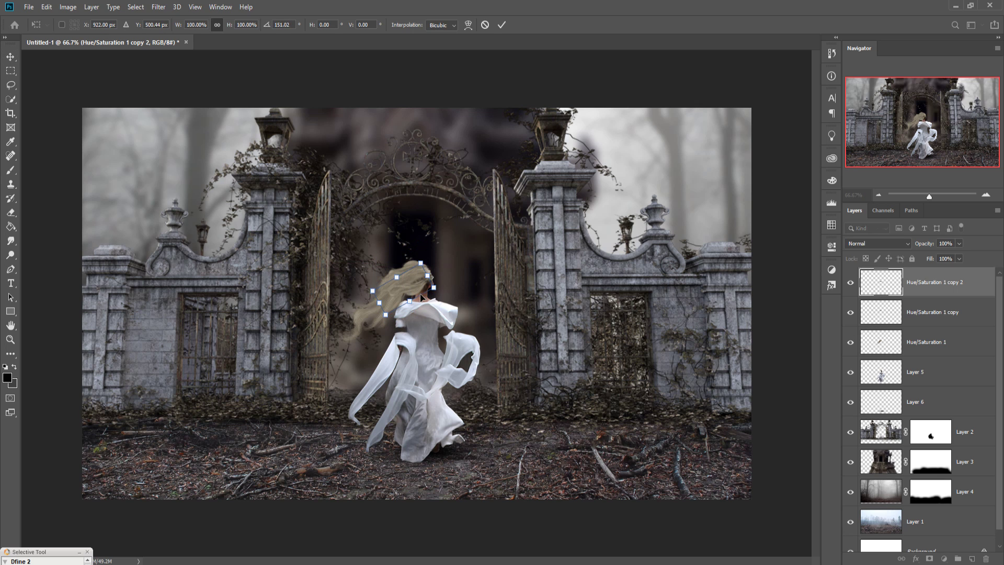
{"action": "key", "text": "Up"}
{"action": "key", "text": "Up"}
{"action": "key", "text": "Up"}
{"action": "key", "text": "Up"}
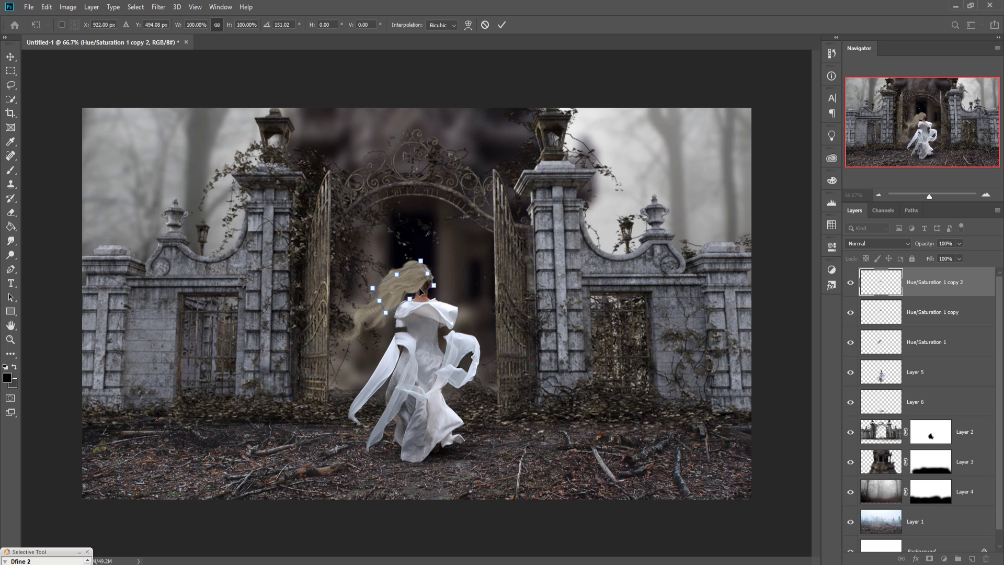
{"action": "left_click", "coordinate": [502, 24]}
Step: Duplicate the Hue/Saturation 1 hair layer, scale the copy to 60.89%, rotate it 22.42 degrees and extend it leftward from the head
{"action": "right_click", "coordinate": [926, 345]}
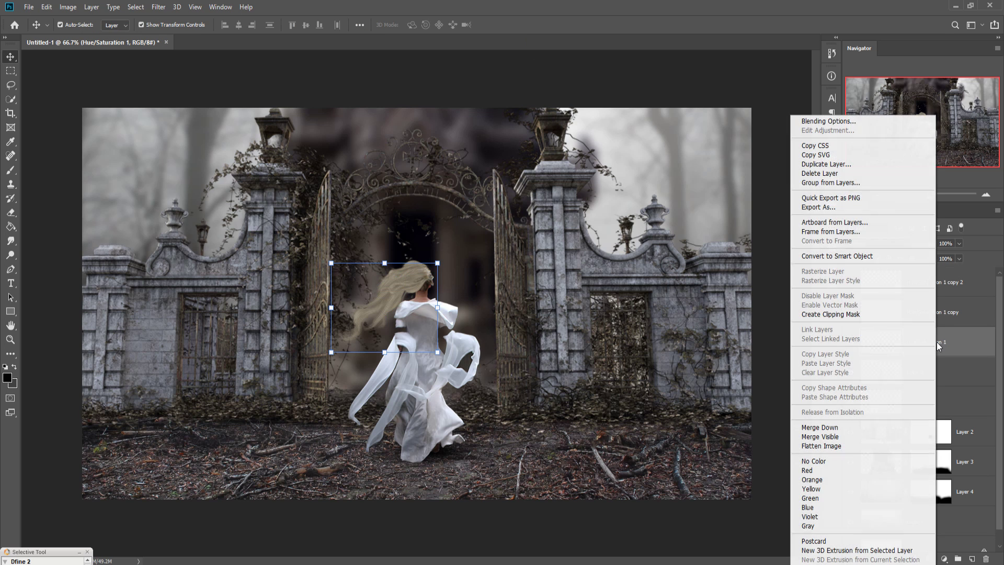
{"action": "left_click", "coordinate": [836, 168]}
{"action": "left_click", "coordinate": [587, 161]}
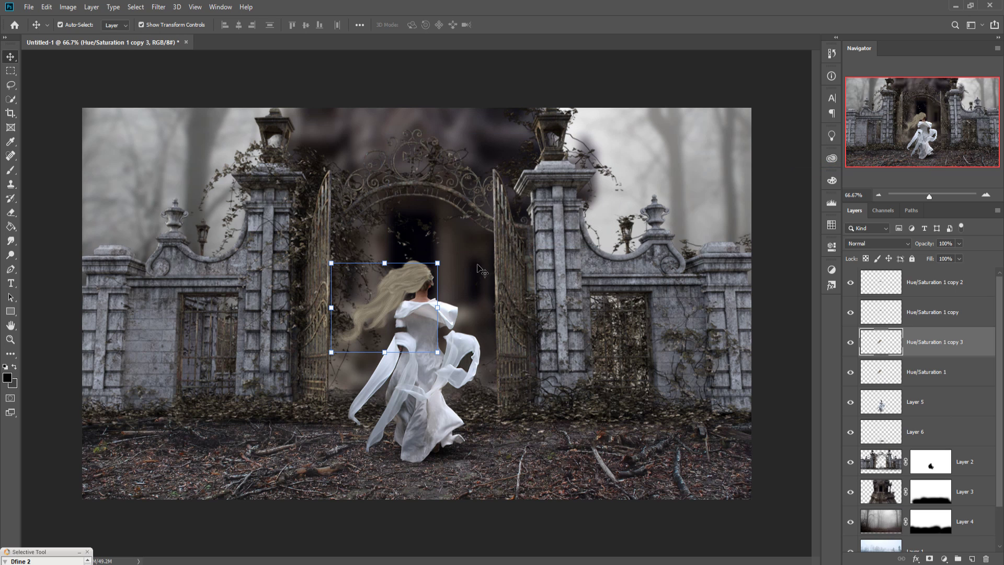
{"action": "key", "text": "ctrl+t"}
{"action": "left_click_drag", "start_coordinate": [438, 263], "coordinate": [464, 317]}
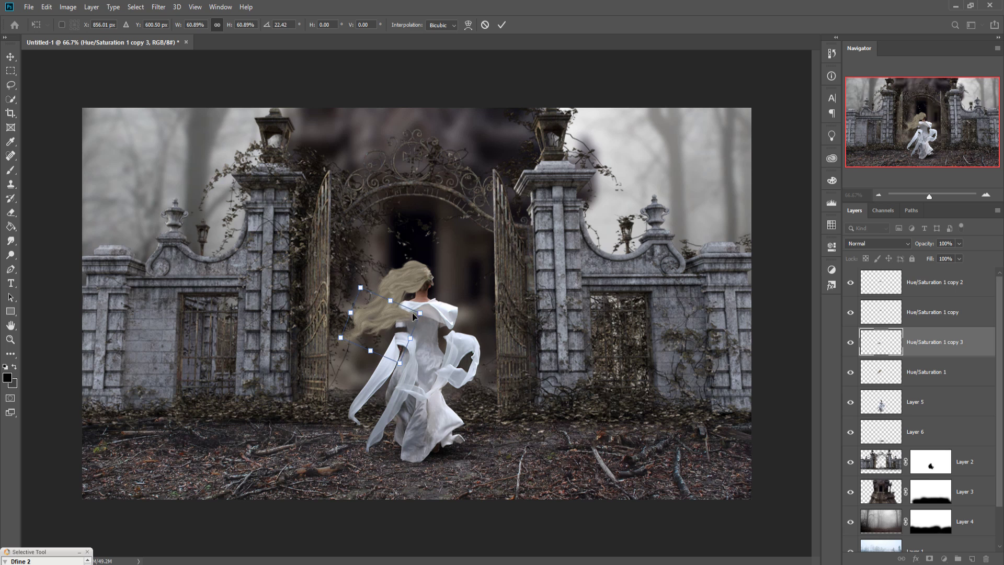
{"action": "left_click_drag", "start_coordinate": [398, 317], "coordinate": [379, 280]}
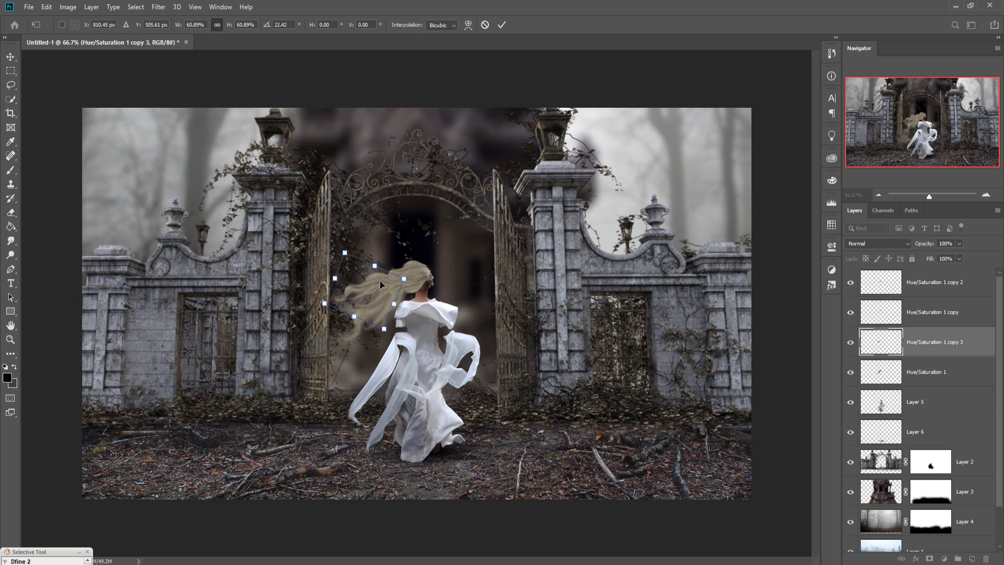
{"action": "left_click", "coordinate": [501, 24]}
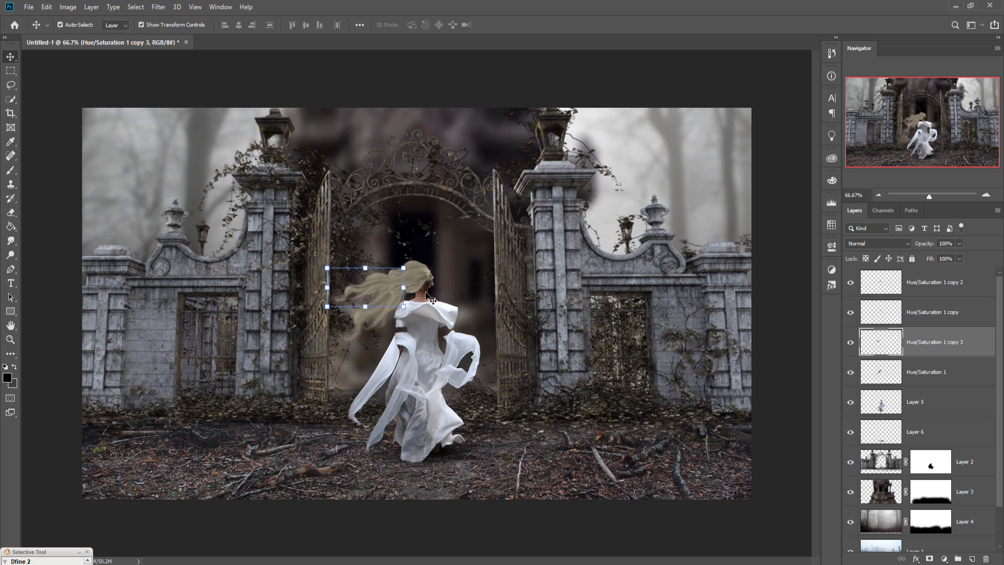
Step: Duplicate Hue/Saturation 1 copy 2, rotate the new copy 162.60 degrees and place it over the nape and right side of the head
{"action": "right_click", "coordinate": [956, 288]}
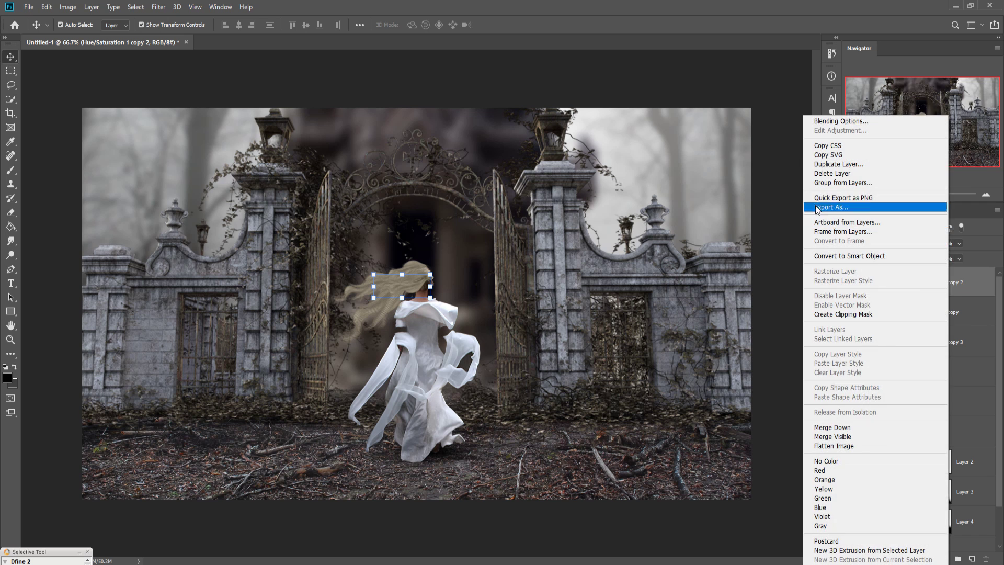
{"action": "left_click", "coordinate": [838, 164]}
{"action": "left_click", "coordinate": [589, 162]}
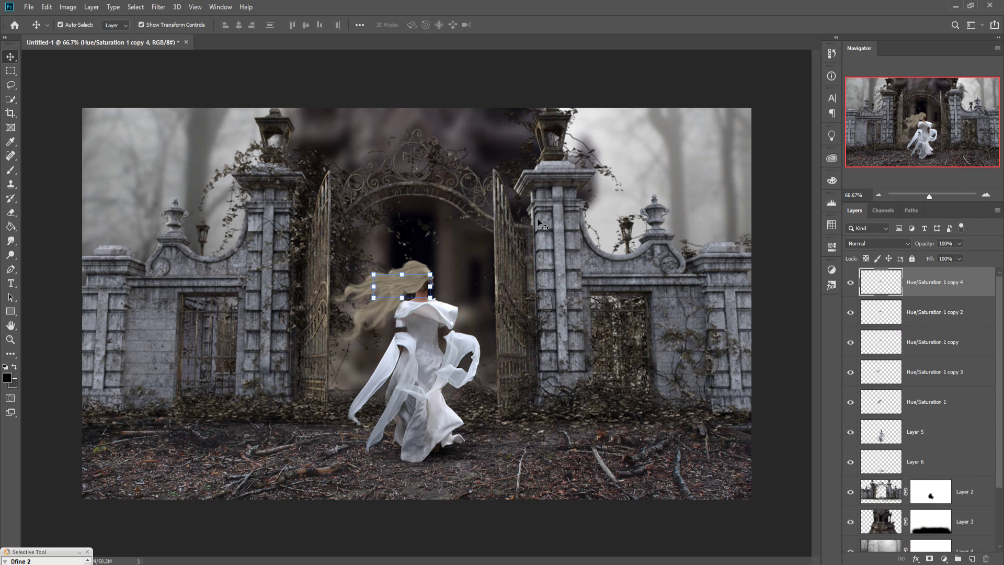
{"action": "left_click", "coordinate": [451, 293]}
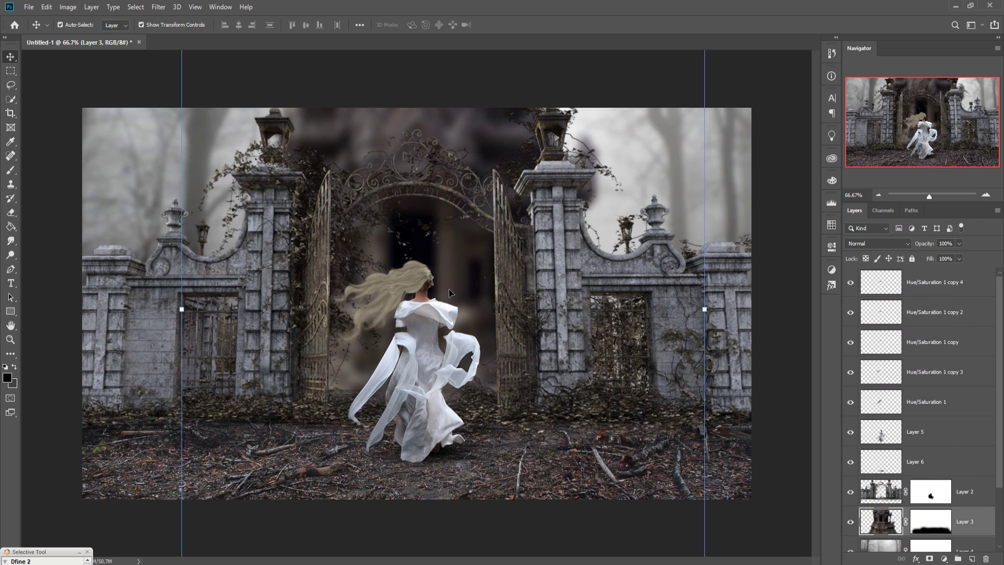
{"action": "left_click", "coordinate": [435, 287]}
{"action": "left_click", "coordinate": [929, 288]}
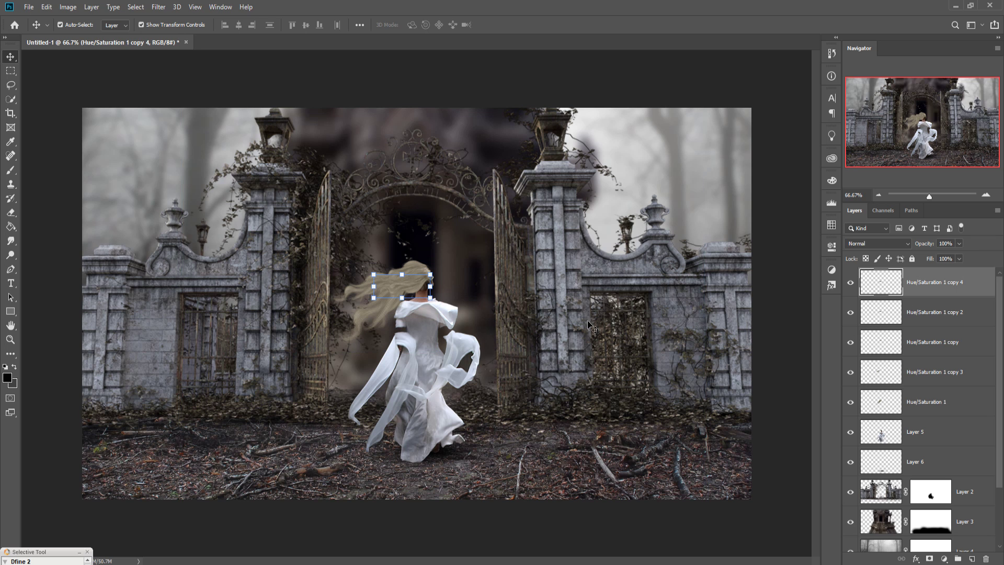
{"action": "key", "text": "ctrl+t"}
{"action": "left_click_drag", "start_coordinate": [444, 274], "coordinate": [361, 319]}
{"action": "left_click_drag", "start_coordinate": [408, 289], "coordinate": [426, 292]}
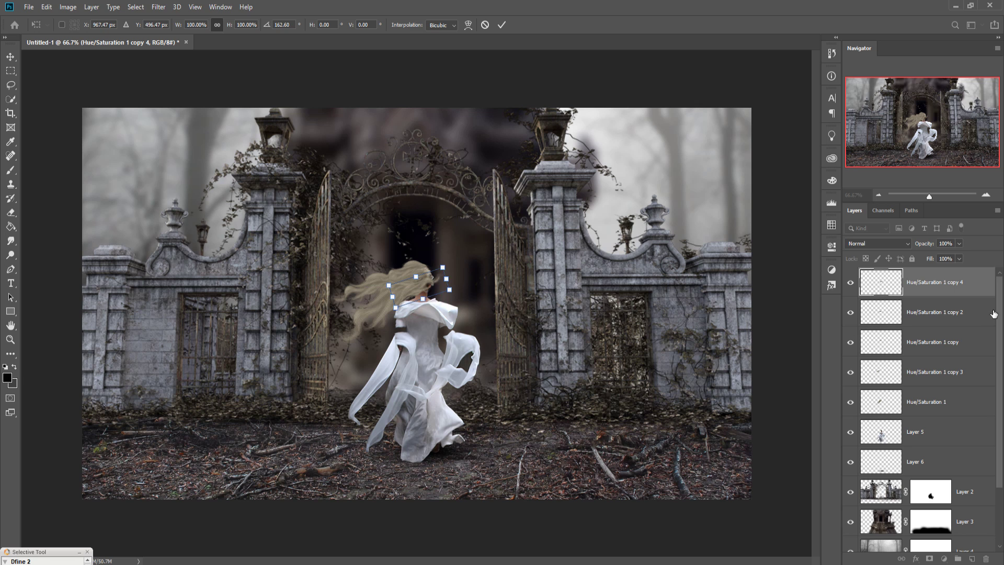
{"action": "key", "text": "Return"}
Step: Add a mask to the top hair copy and hide the strands beyond the head's right side with a black brush at size 90
{"action": "left_click", "coordinate": [930, 559]}
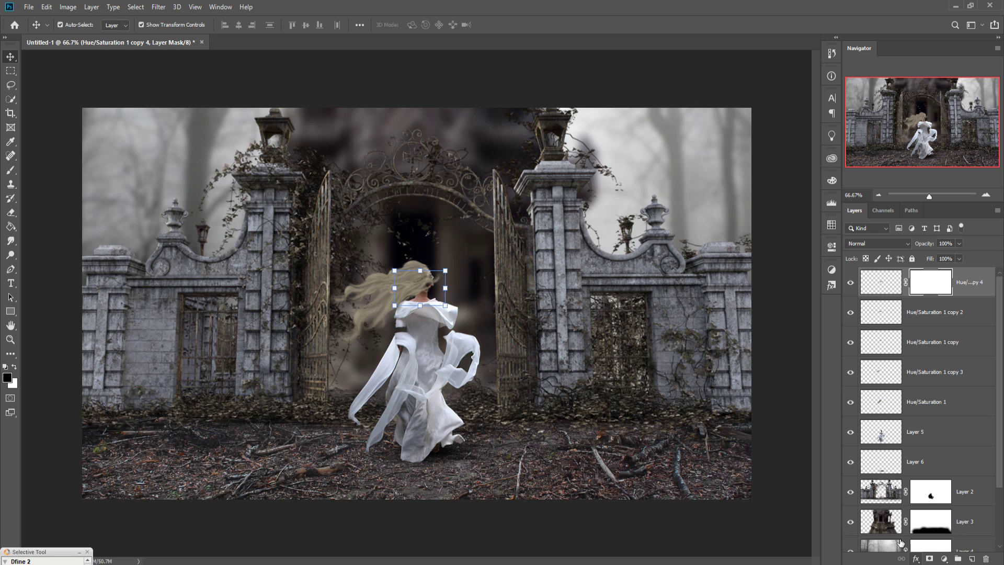
{"action": "left_click", "coordinate": [10, 170]}
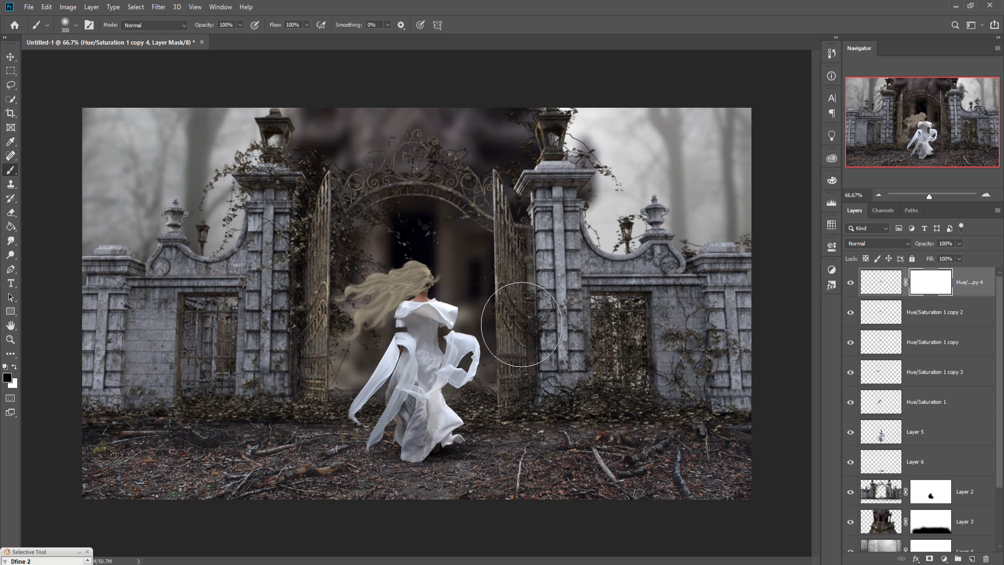
{"action": "key", "text": "bracketleft"}
{"action": "key", "text": "bracketleft"}
{"action": "key", "text": "bracketleft"}
{"action": "key", "text": "bracketleft"}
{"action": "key", "text": "bracketleft"}
{"action": "key", "text": "bracketleft"}
{"action": "left_click", "coordinate": [455, 289]}
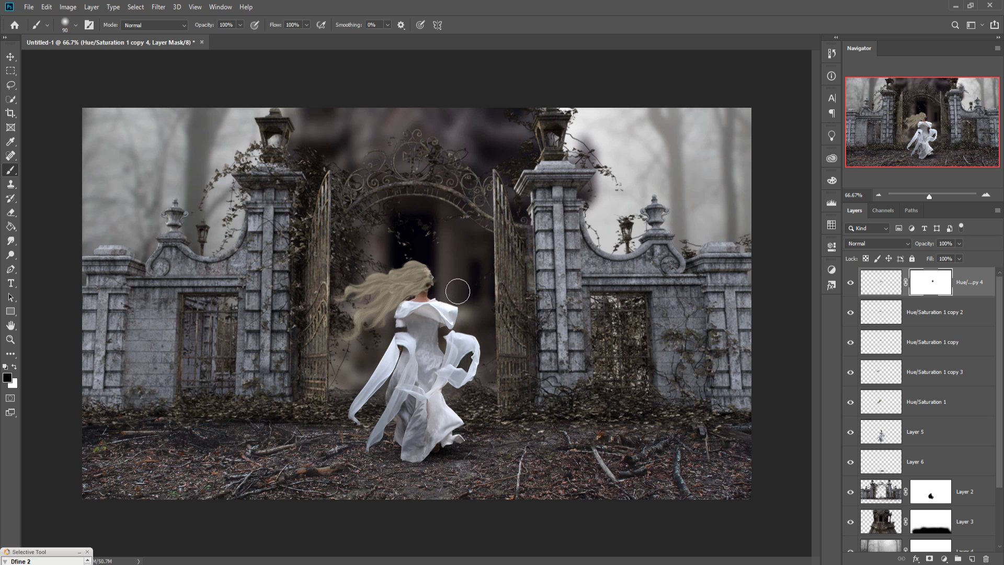
{"action": "mouse_move", "coordinate": [458, 291]}
{"action": "left_mouse_down"}
{"action": "mouse_move", "coordinate": [435, 317]}
{"action": "mouse_move", "coordinate": [439, 333]}
{"action": "left_mouse_up"}
Step: Add a layer mask to Hue/Saturation 1 copy 2 and paint out the hair edge at the right side of the head
{"action": "left_click", "coordinate": [928, 313]}
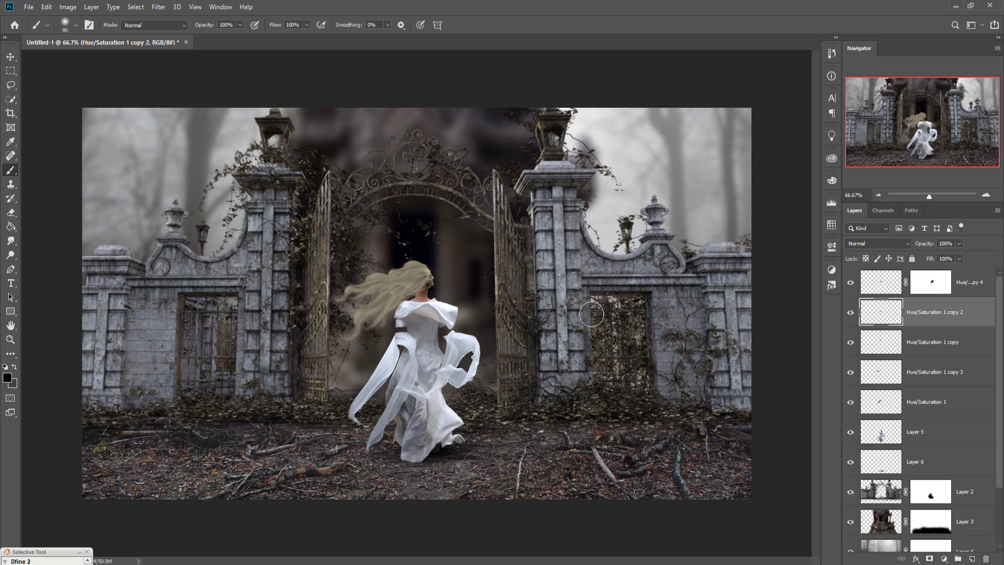
{"action": "left_click_drag", "start_coordinate": [445, 271], "coordinate": [428, 272]}
{"action": "key", "text": "ctrl+z"}
{"action": "left_click", "coordinate": [921, 561]}
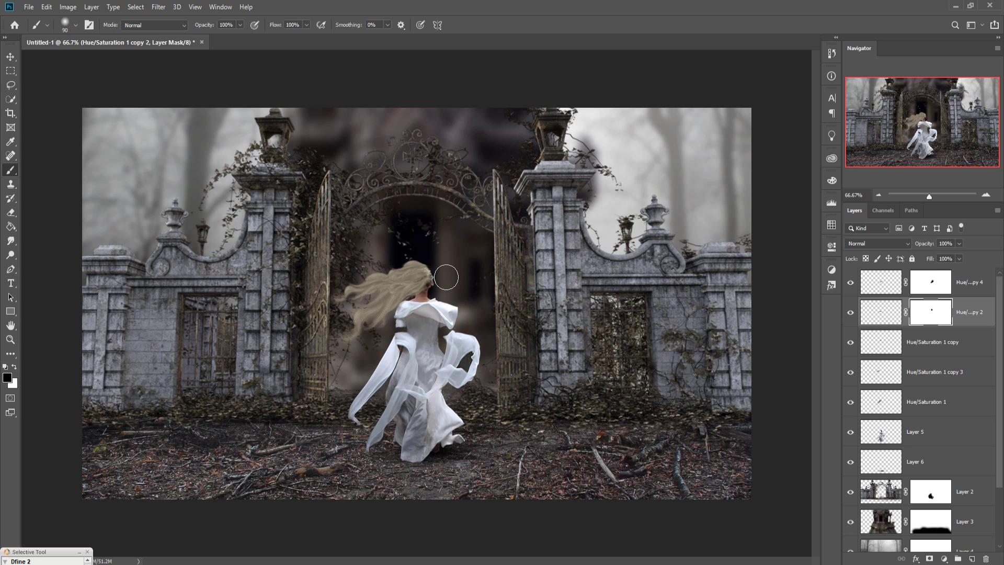
{"action": "key", "text": "alt+bracketleft"}
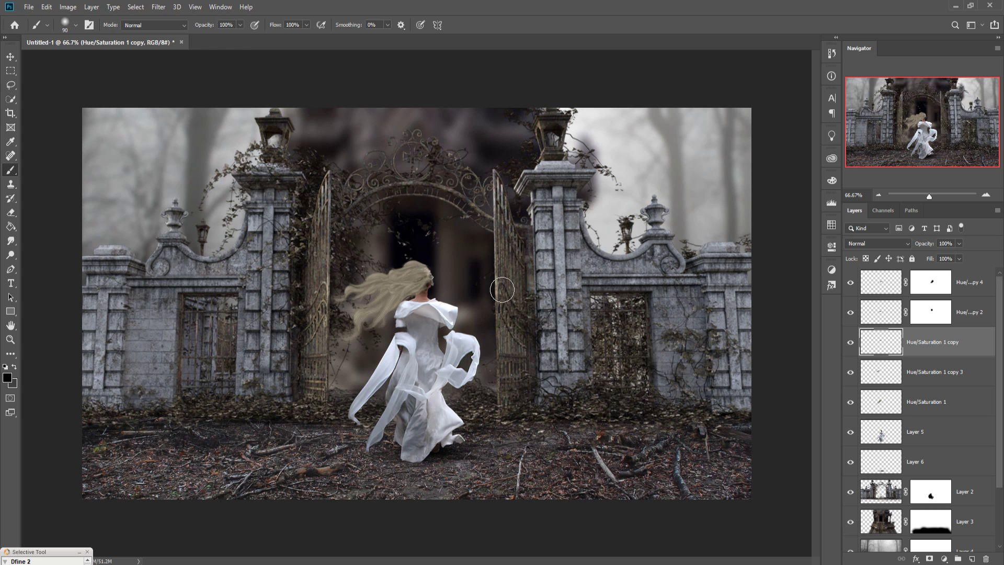
Step: Add a layer mask to Hue/Saturation 1 copy and paint out the hair edge beyond the head's right side in black
{"action": "left_click", "coordinate": [930, 559]}
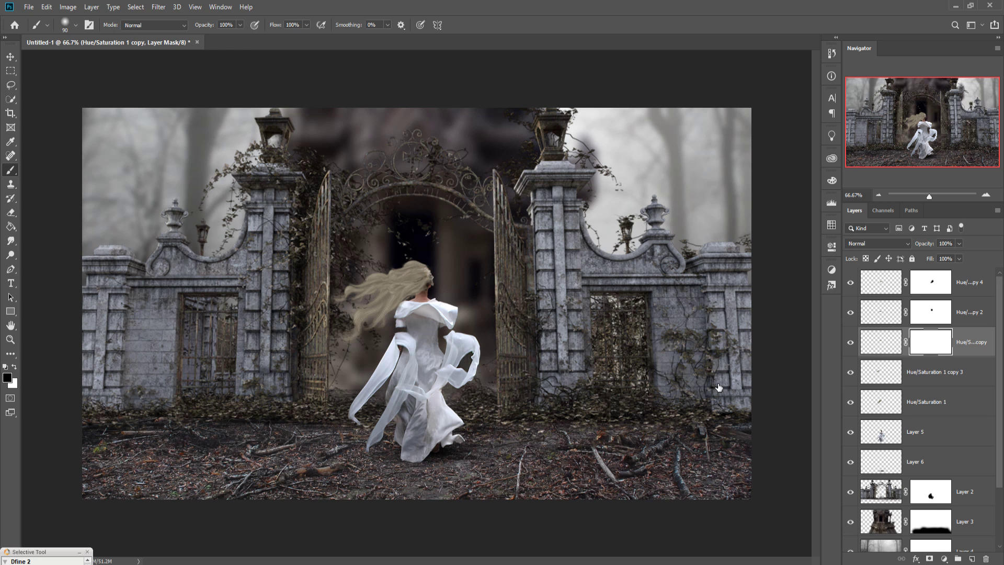
{"action": "left_click", "coordinate": [445, 273]}
{"action": "left_click_drag", "start_coordinate": [453, 279], "coordinate": [478, 298]}
{"action": "left_click", "coordinate": [10, 56]}
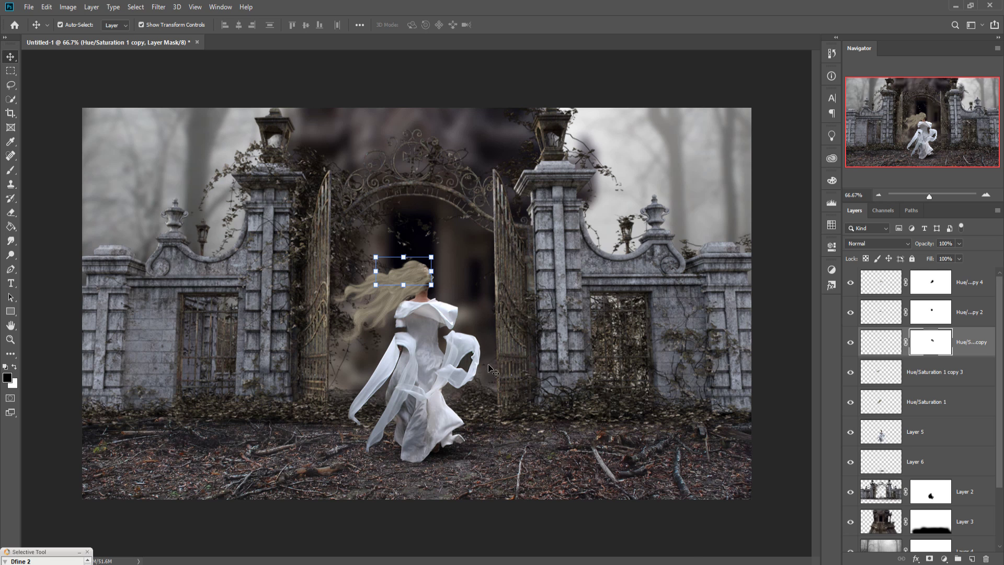
Step: Create a new empty layer directly above the temple layer, Layer 3
{"action": "scroll", "coordinate": [950, 422], "scroll_direction": "down", "scroll_amount": 3}
{"action": "left_click", "coordinate": [970, 451]}
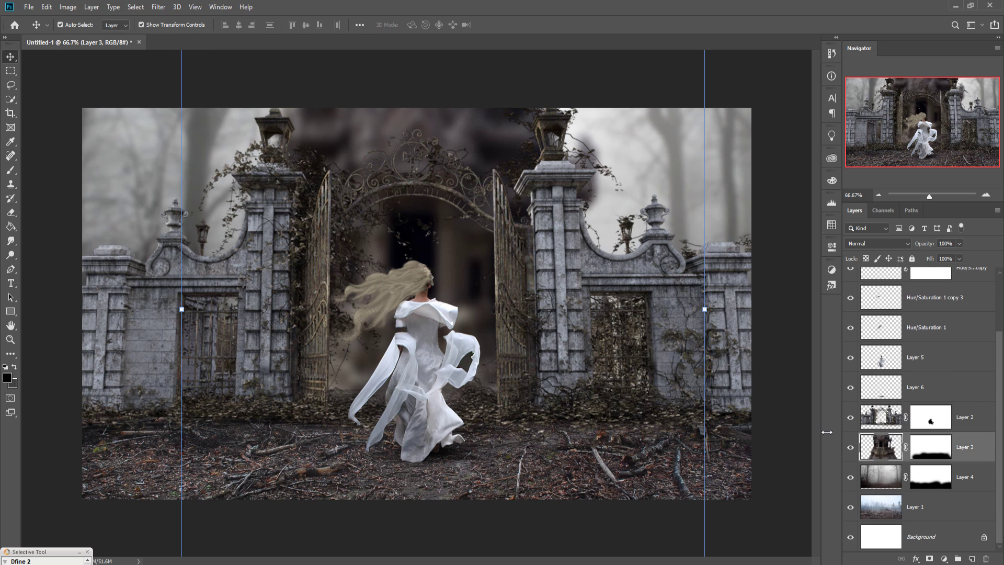
{"action": "left_click", "coordinate": [972, 558]}
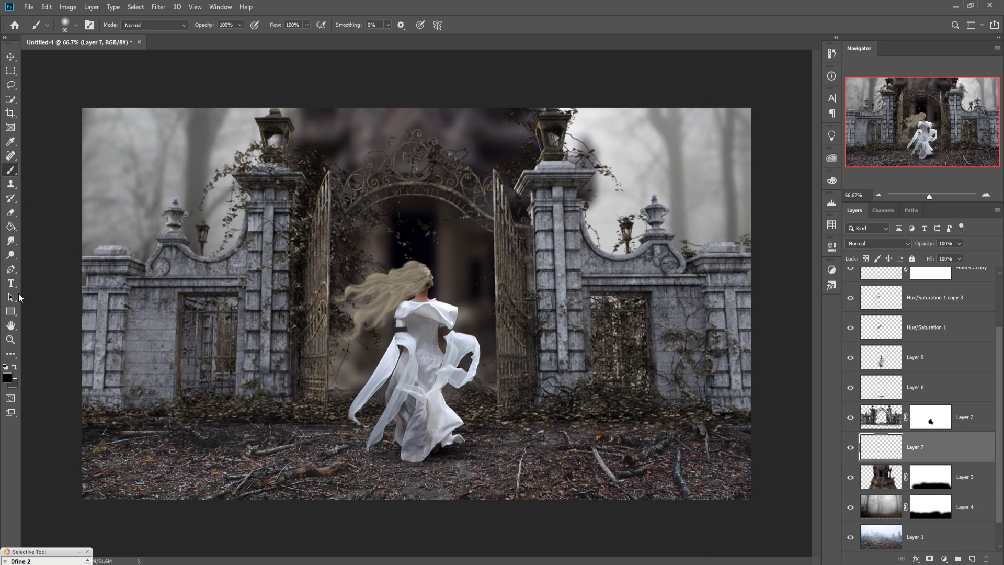
Step: Paint a soft white glow behind the woman's lower body on Layer 7, using a white brush at size 700
{"action": "left_click", "coordinate": [7, 377]}
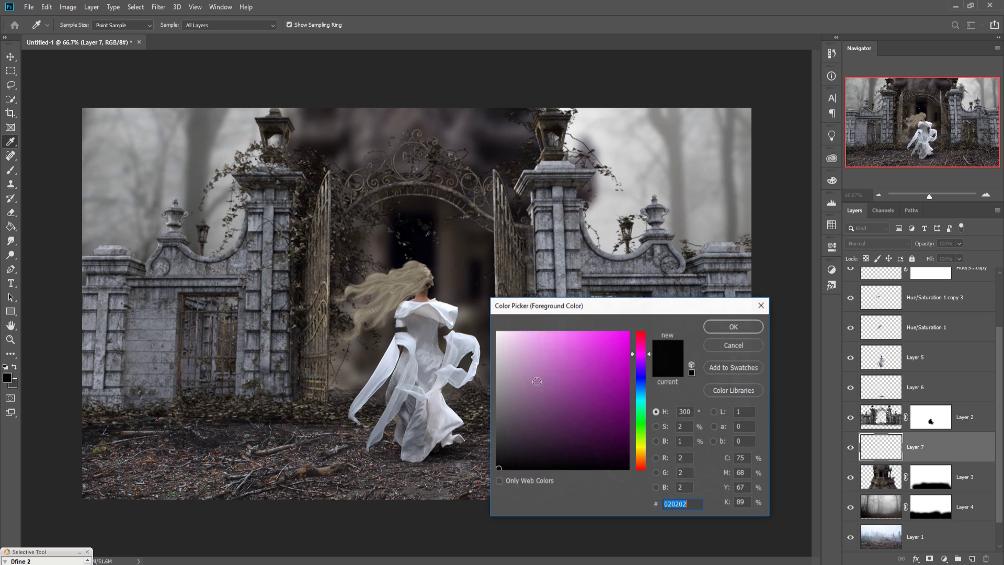
{"action": "left_click", "coordinate": [497, 335]}
{"action": "left_click", "coordinate": [734, 326]}
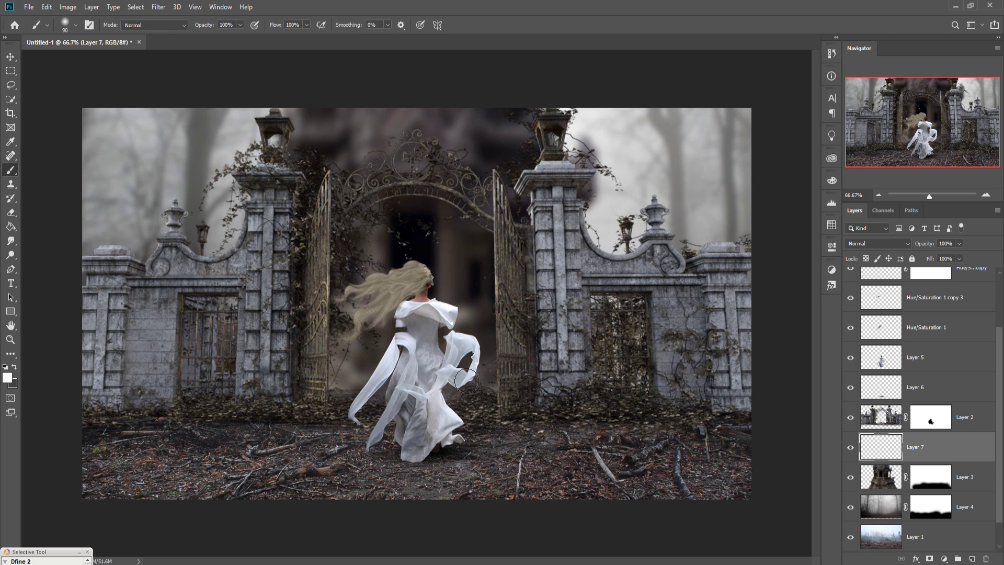
{"action": "key", "text": "bracketright"}
{"action": "key", "text": "bracketright"}
{"action": "key", "text": "bracketright"}
{"action": "key", "text": "bracketright"}
{"action": "key", "text": "bracketright"}
{"action": "key", "text": "bracketright"}
{"action": "key", "text": "bracketright"}
{"action": "key", "text": "bracketright"}
{"action": "key", "text": "bracketright"}
{"action": "key", "text": "bracketright"}
{"action": "key", "text": "bracketright"}
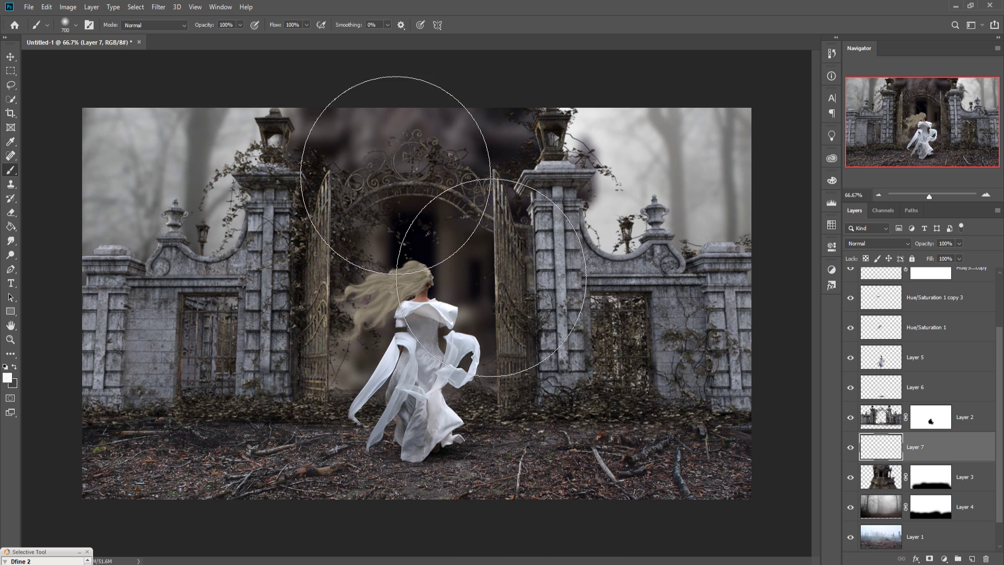
{"action": "left_click", "coordinate": [410, 420]}
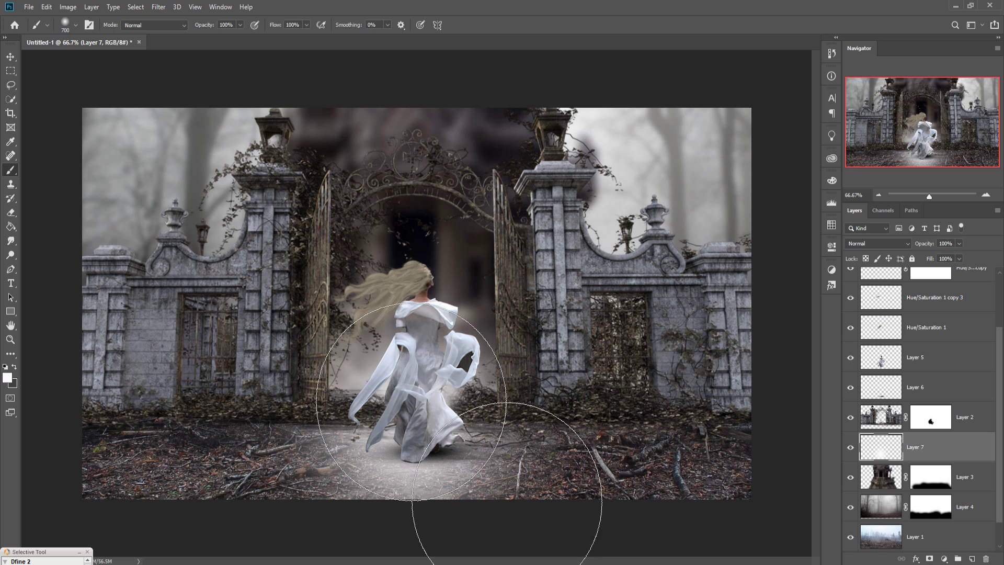
Step: Scale the white glow on Layer 7 to 114.09% and move it to X 960 px, Y 704 px
{"action": "left_click", "coordinate": [11, 57]}
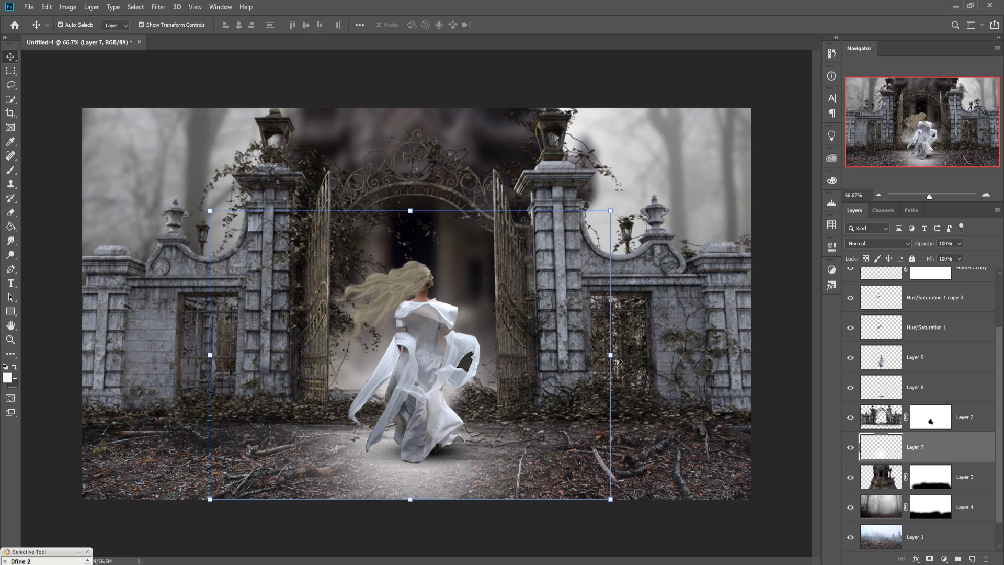
{"action": "left_click_drag", "start_coordinate": [618, 361], "coordinate": [654, 361]}
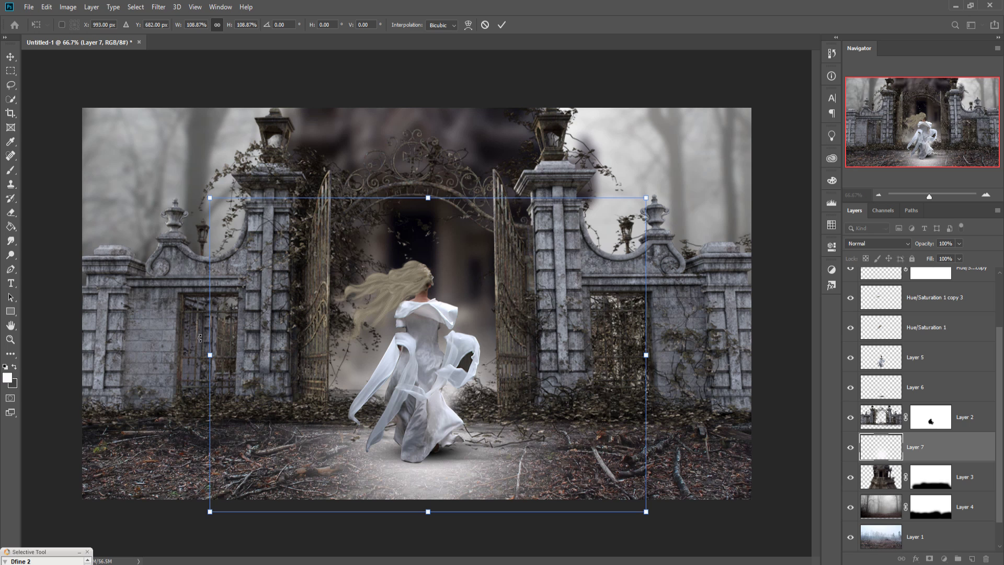
{"action": "left_click_drag", "start_coordinate": [212, 364], "coordinate": [188, 364]}
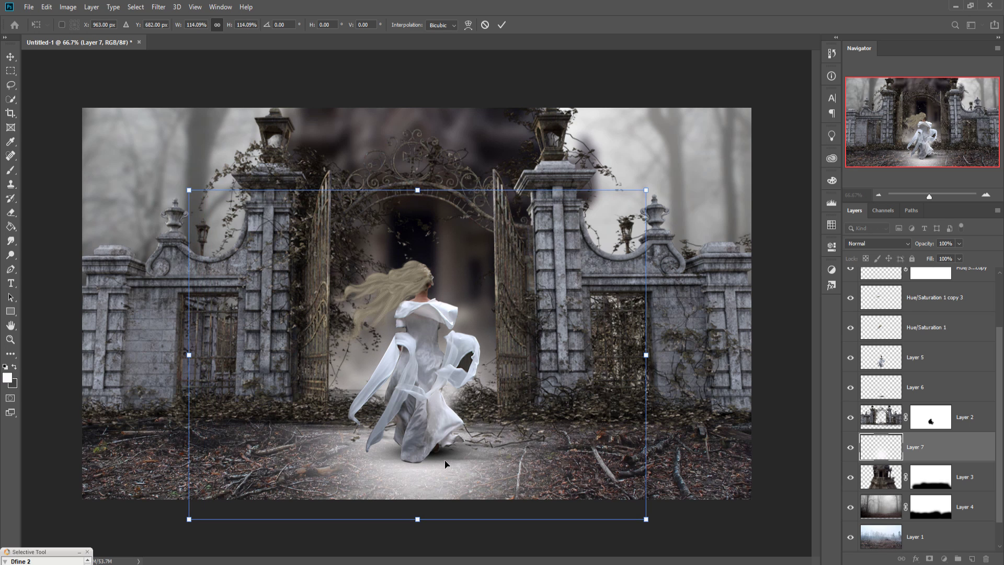
{"action": "mouse_move", "coordinate": [445, 464]}
{"action": "left_mouse_down"}
{"action": "mouse_move", "coordinate": [444, 446]}
{"action": "mouse_move", "coordinate": [448, 475]}
{"action": "left_mouse_up"}
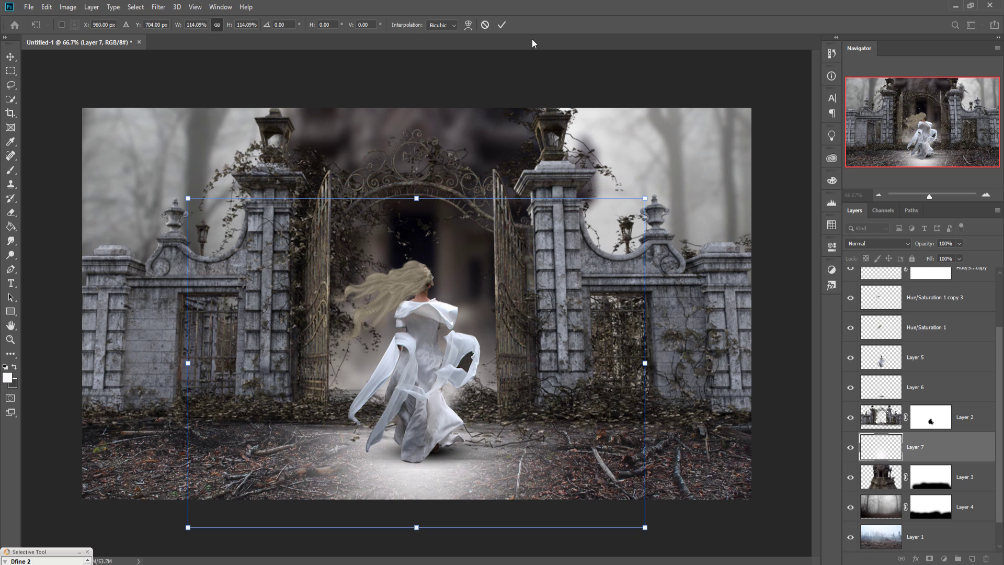
{"action": "left_click", "coordinate": [502, 25]}
Step: Add a second mask to Layer 3 and a layer mask to the glow on Layer 7
{"action": "left_click", "coordinate": [939, 469]}
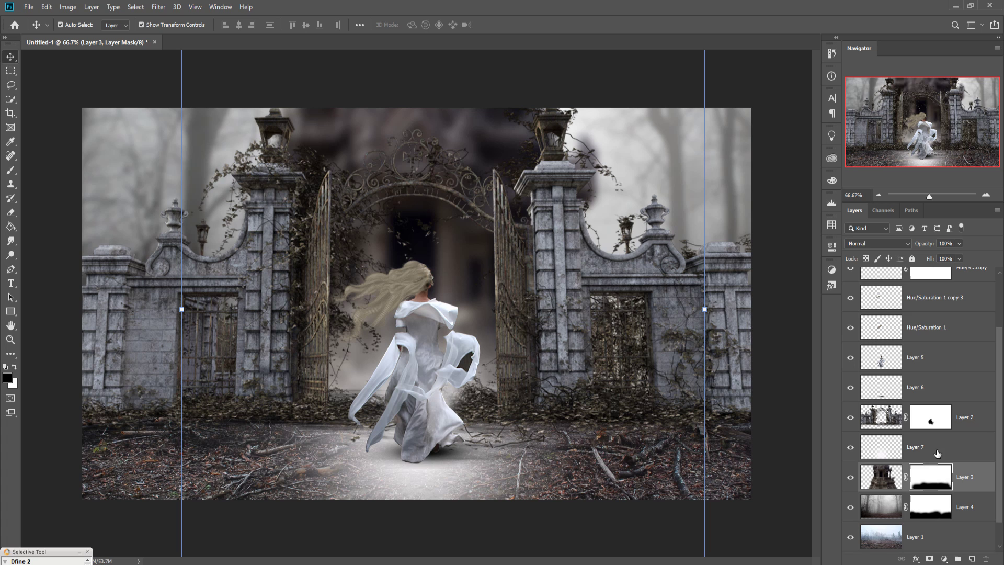
{"action": "left_click", "coordinate": [930, 558]}
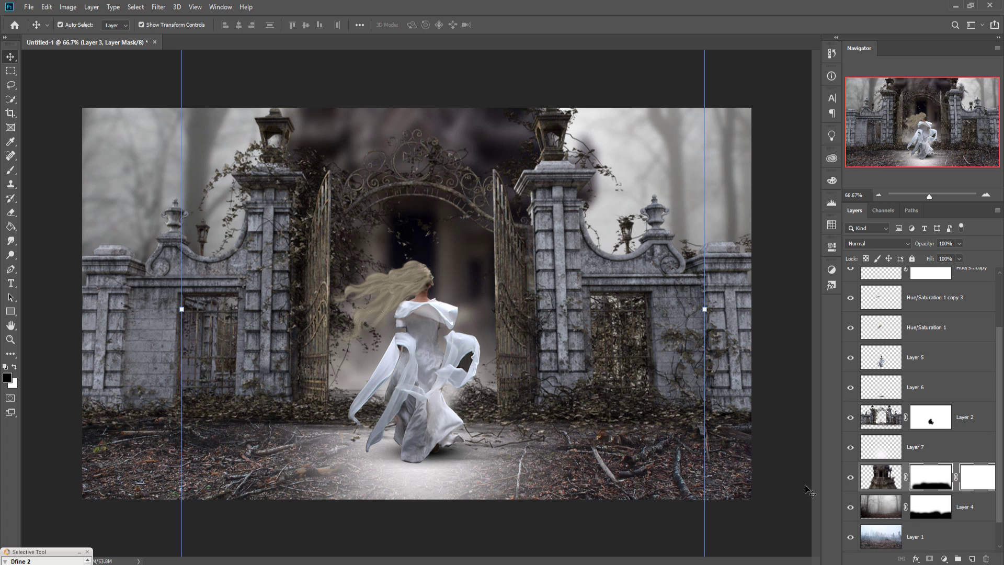
{"action": "left_click", "coordinate": [923, 451]}
{"action": "left_click", "coordinate": [930, 558]}
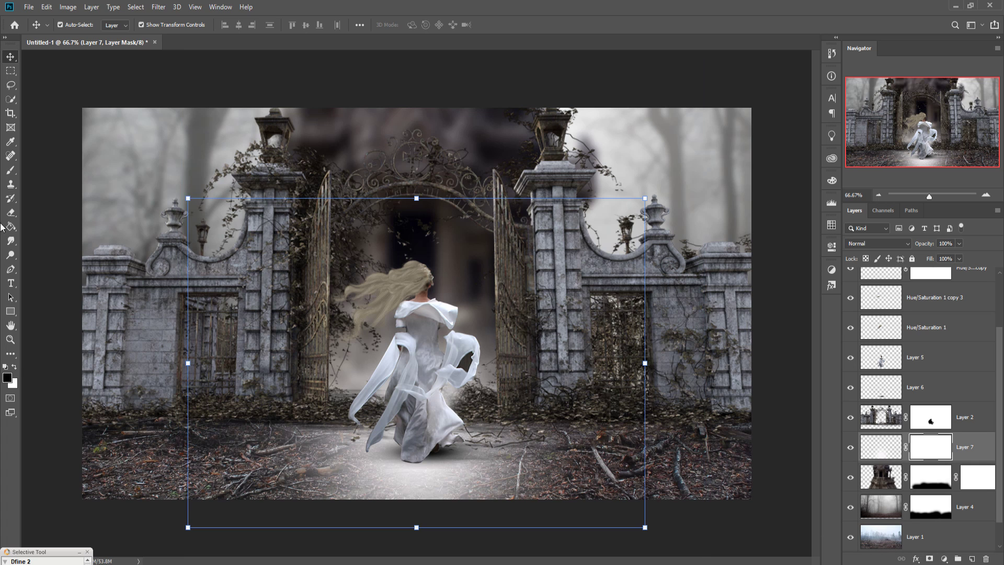
Step: Hide the white glow over the ground by painting Layer 7's mask with a black brush at size 250
{"action": "left_click", "coordinate": [11, 170]}
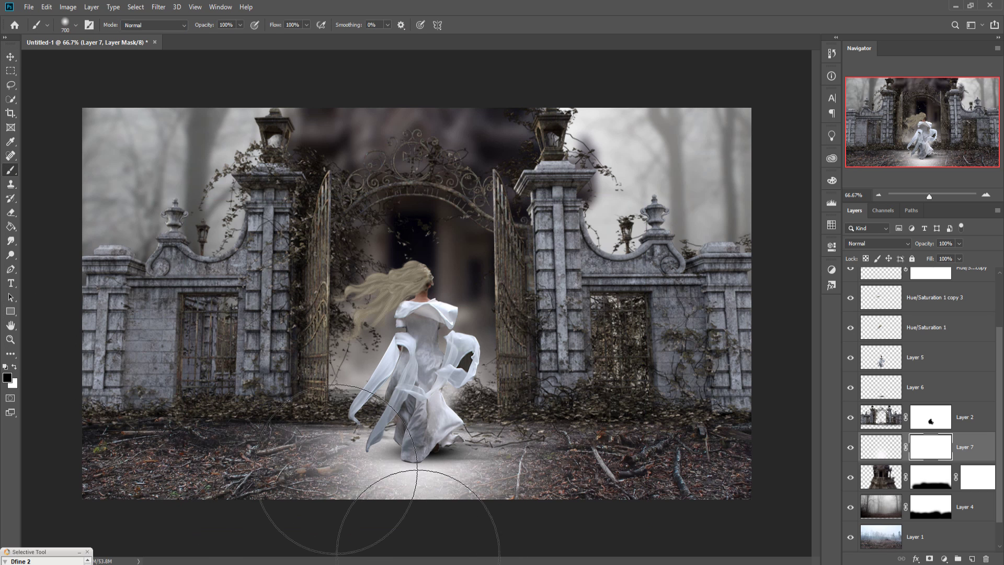
{"action": "key", "text": "bracketleft"}
{"action": "key", "text": "bracketleft"}
{"action": "key", "text": "bracketleft"}
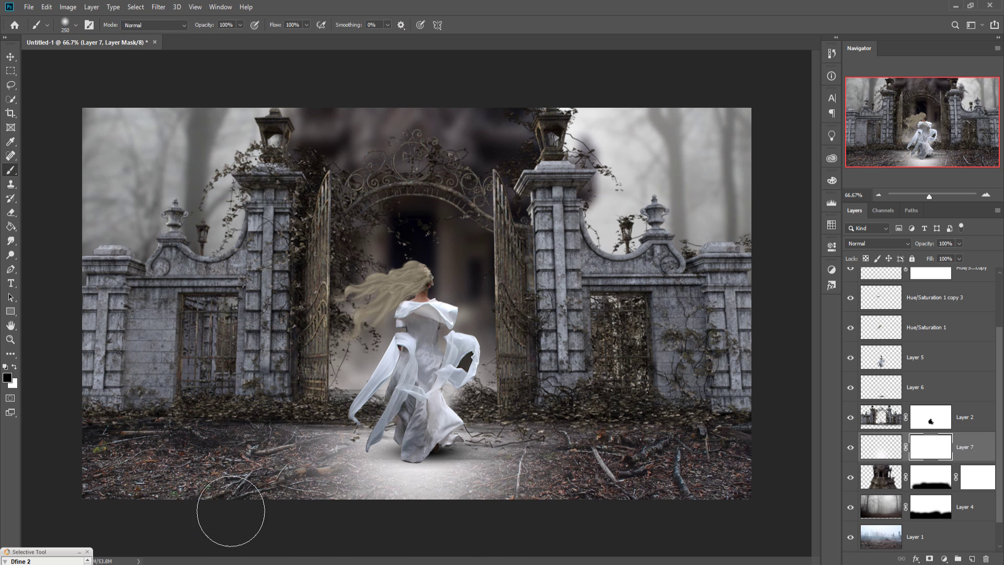
{"action": "mouse_move", "coordinate": [231, 515]}
{"action": "left_mouse_down"}
{"action": "mouse_move", "coordinate": [653, 530]}
{"action": "mouse_move", "coordinate": [275, 511]}
{"action": "mouse_move", "coordinate": [447, 516]}
{"action": "mouse_move", "coordinate": [332, 499]}
{"action": "mouse_move", "coordinate": [340, 505]}
{"action": "mouse_move", "coordinate": [307, 505]}
{"action": "mouse_move", "coordinate": [292, 493]}
{"action": "mouse_move", "coordinate": [539, 504]}
{"action": "mouse_move", "coordinate": [693, 488]}
{"action": "mouse_move", "coordinate": [632, 491]}
{"action": "mouse_move", "coordinate": [698, 501]}
{"action": "left_mouse_up"}
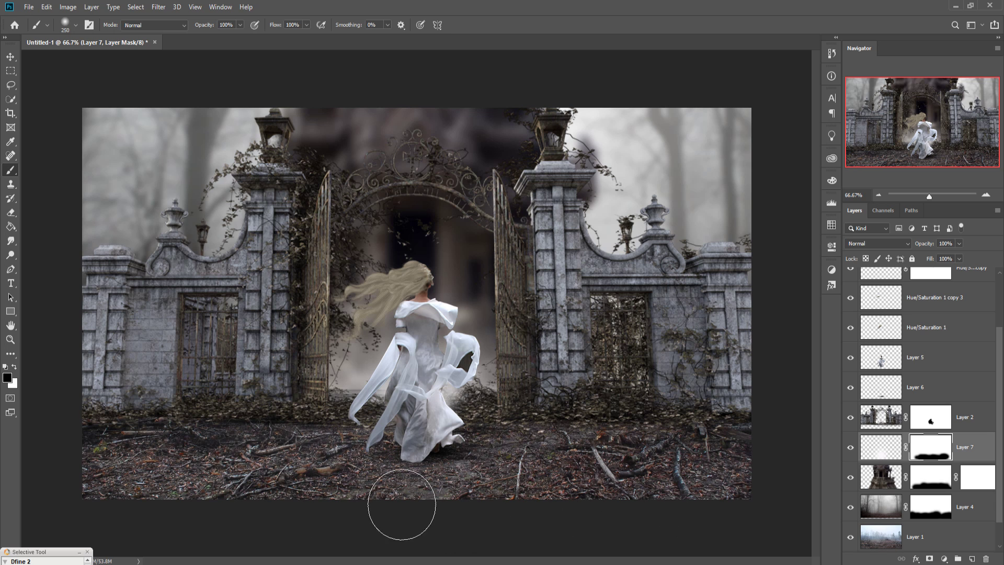
{"action": "mouse_move", "coordinate": [339, 490]}
{"action": "left_mouse_down"}
{"action": "mouse_move", "coordinate": [650, 511]}
{"action": "mouse_move", "coordinate": [558, 500]}
{"action": "mouse_move", "coordinate": [643, 499]}
{"action": "left_mouse_up"}
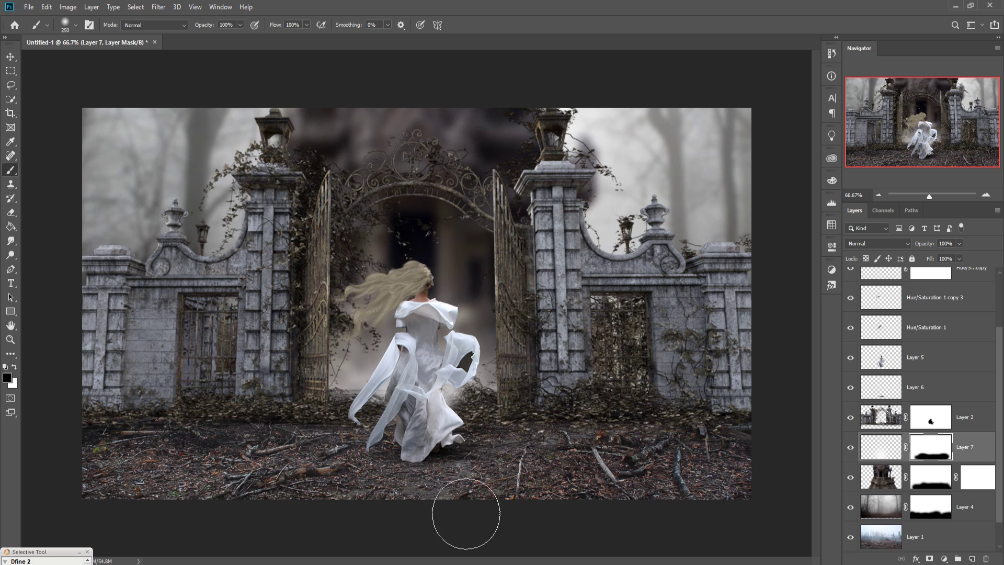
Step: Close the hanging branches image and move the branches on Layer 10 behind the wall right of the gate
{"action": "left_click", "coordinate": [11, 55]}
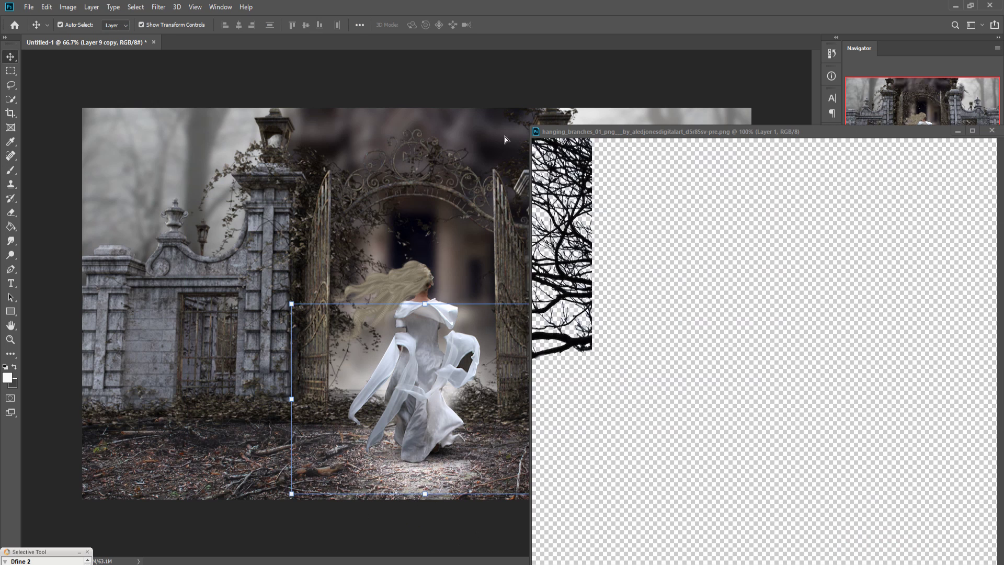
{"action": "left_click", "coordinate": [991, 131]}
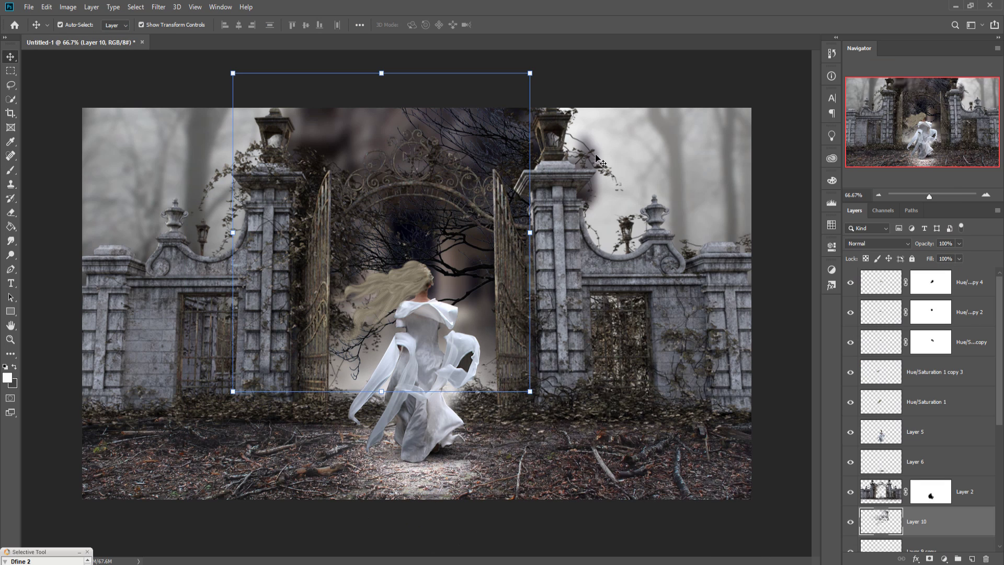
{"action": "left_click_drag", "start_coordinate": [512, 149], "coordinate": [643, 229]}
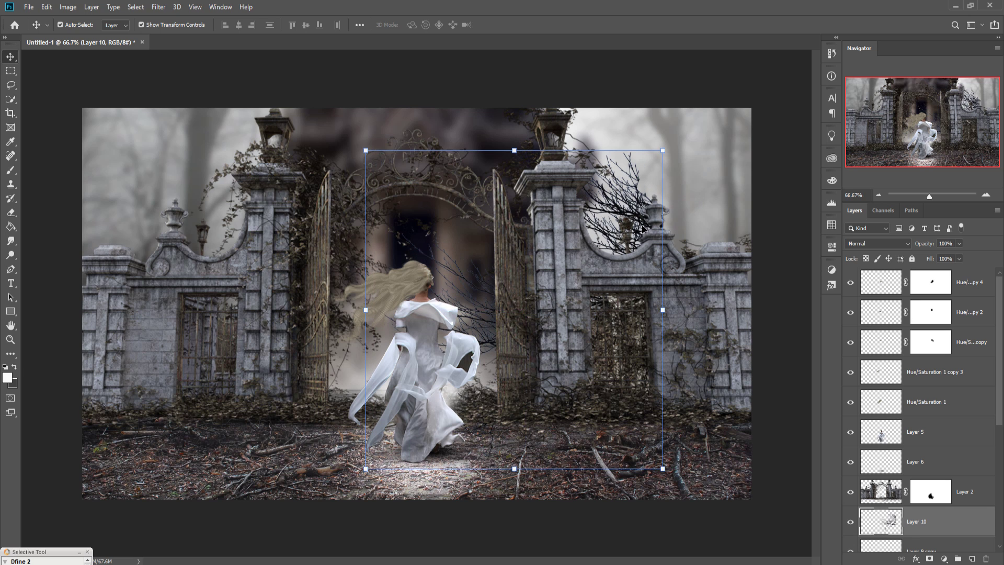
{"action": "left_click", "coordinate": [674, 245]}
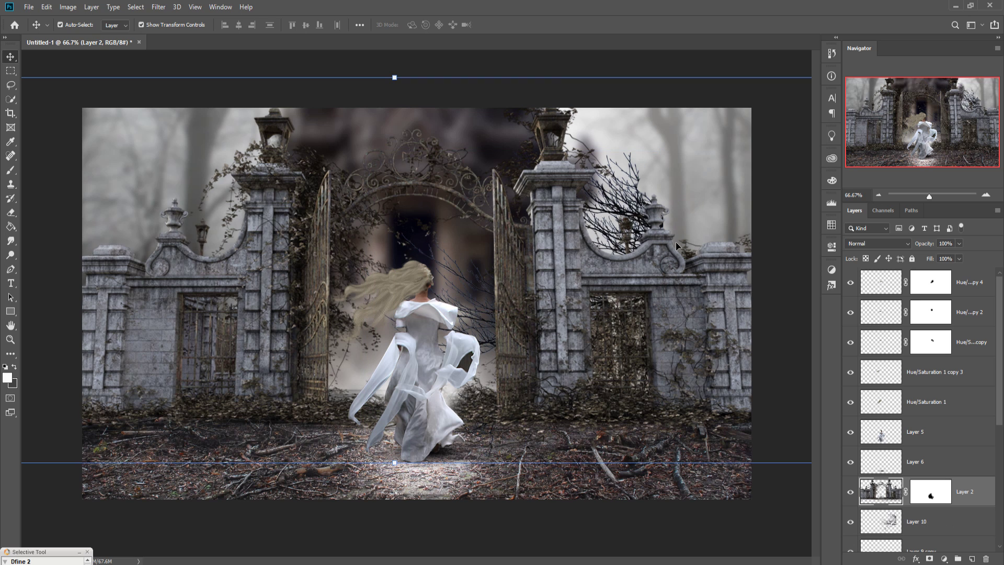
Step: Duplicate the branches on Layer 10 and flip the copy horizontally
{"action": "left_click", "coordinate": [972, 462]}
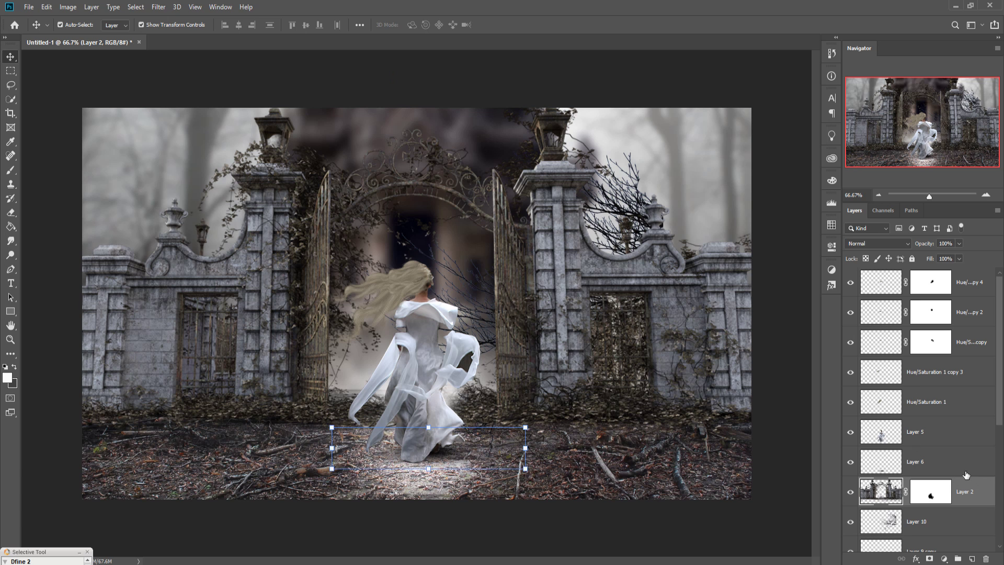
{"action": "left_click", "coordinate": [955, 518]}
{"action": "right_click", "coordinate": [955, 517]}
{"action": "left_click", "coordinate": [895, 114]}
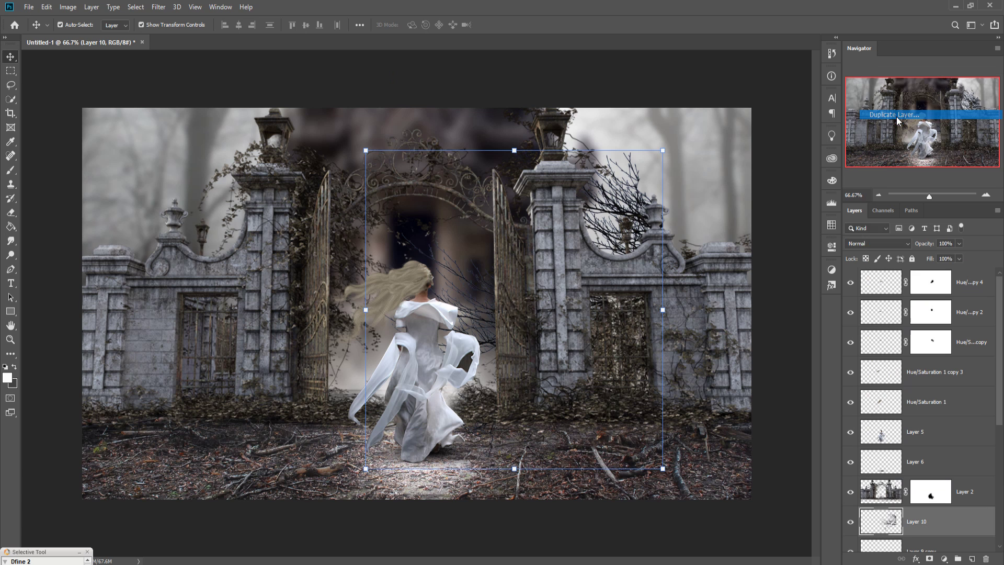
{"action": "left_click", "coordinate": [587, 161]}
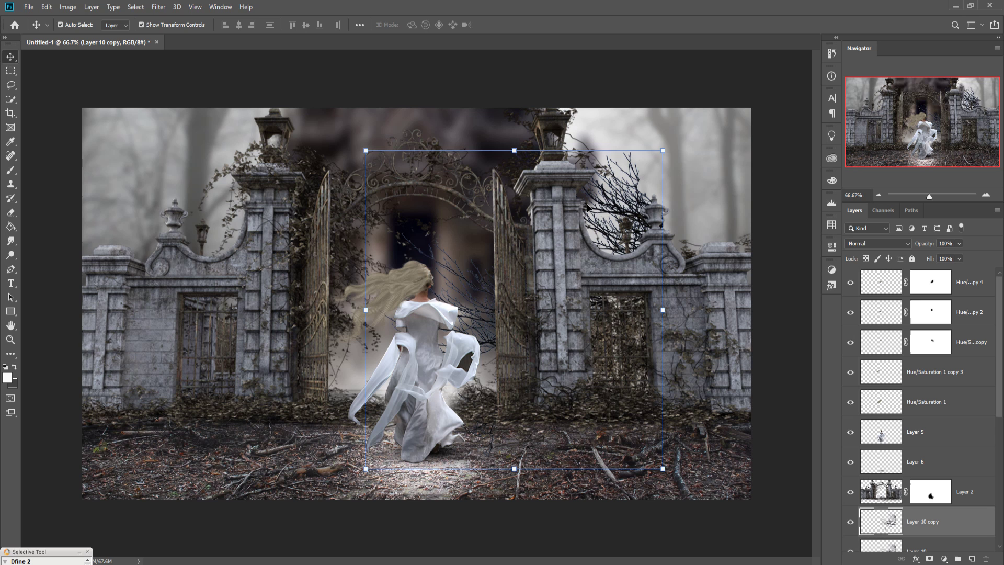
{"action": "left_click", "coordinate": [45, 7]}
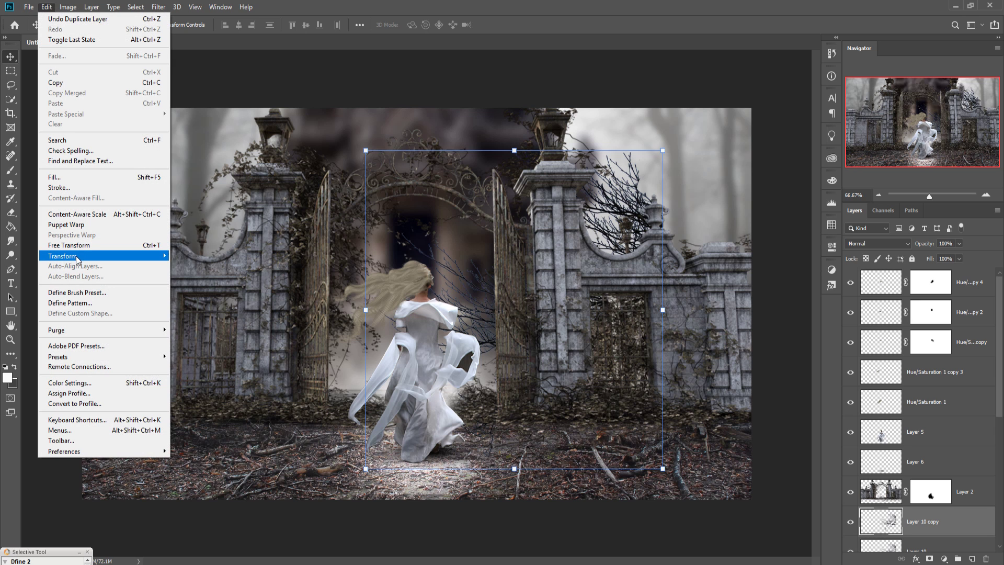
{"action": "mouse_move", "coordinate": [161, 261]}
{"action": "left_click", "coordinate": [231, 378]}
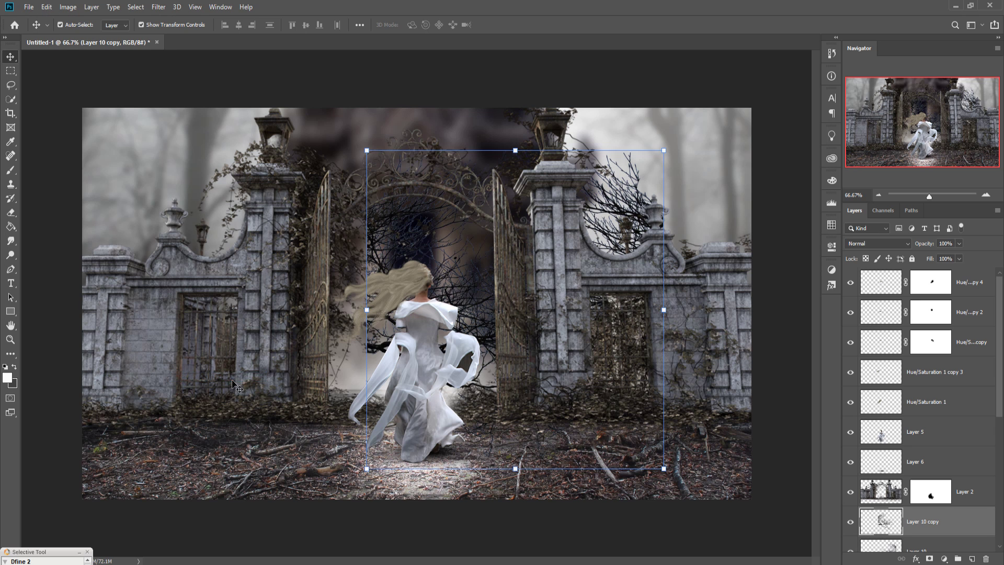
{"action": "left_click", "coordinate": [414, 245]}
{"action": "left_click_drag", "start_coordinate": [413, 245], "coordinate": [334, 244]}
{"action": "key", "text": "ctrl+z"}
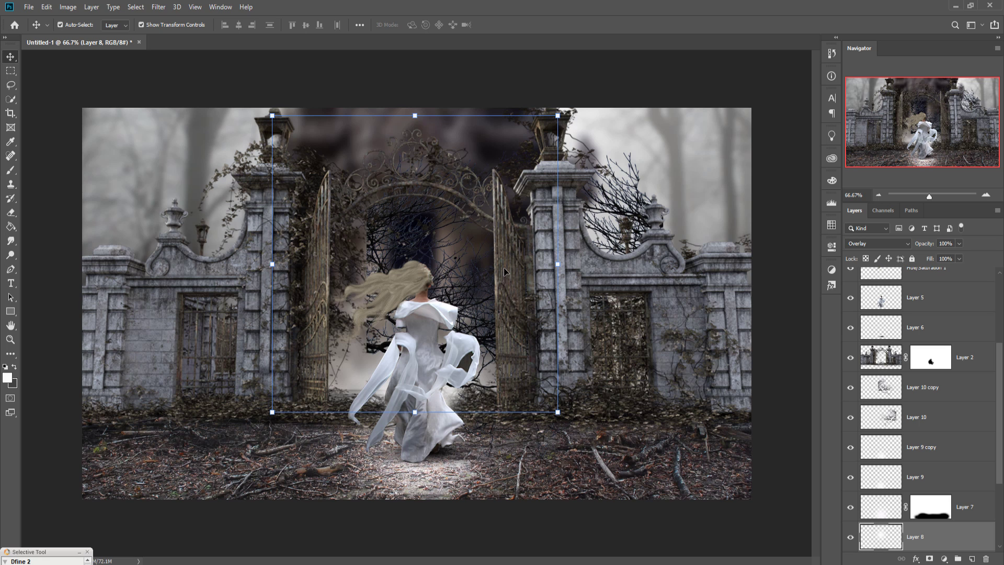
Step: Nudge the mirrored branches on Layer 10 copy leftward until they extend behind the gate's open left leaf
{"action": "scroll", "coordinate": [955, 475], "scroll_direction": "down", "scroll_amount": 3}
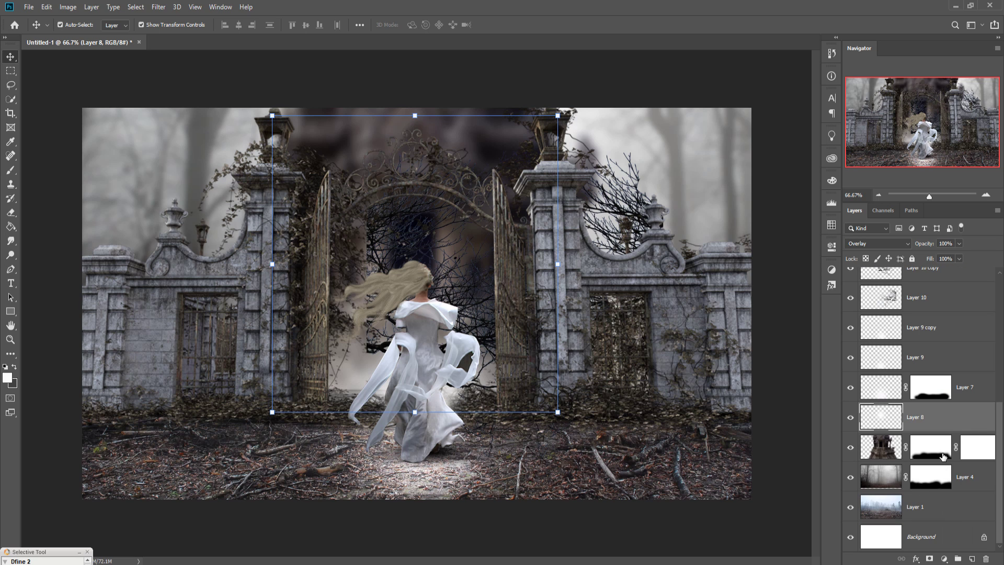
{"action": "scroll", "coordinate": [943, 456], "scroll_direction": "up", "scroll_amount": 3}
{"action": "left_click", "coordinate": [888, 388]}
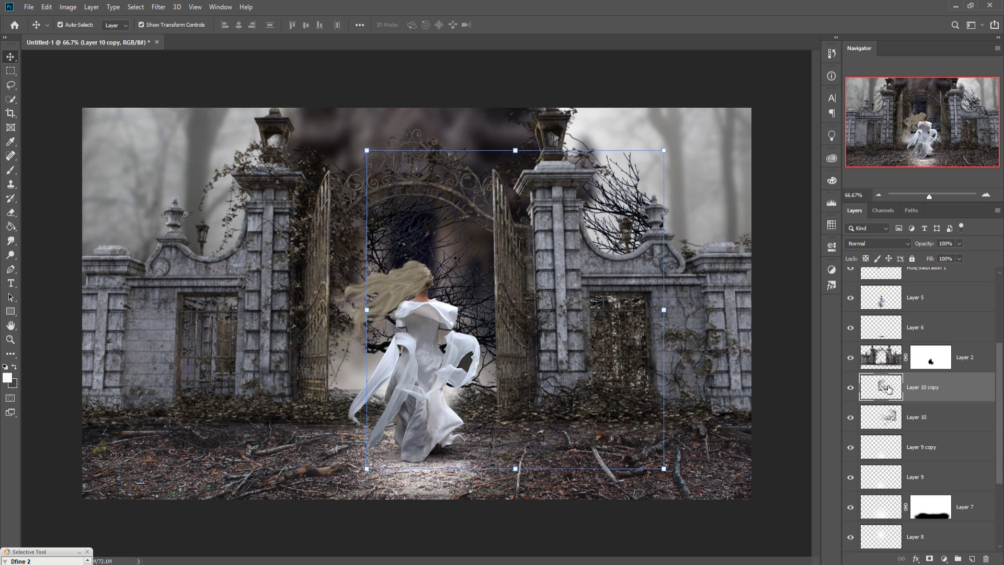
{"action": "key", "text": "shift+Left"}
{"action": "key", "text": "shift+Left"}
{"action": "key", "text": "shift+Left"}
{"action": "key", "text": "shift+Left"}
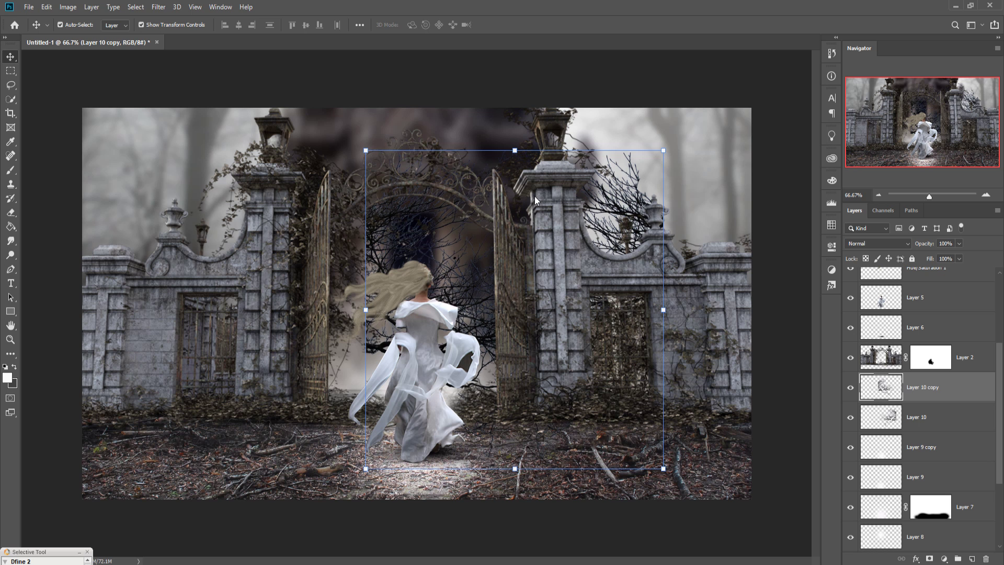
{"action": "key", "text": "shift+Left"}
{"action": "key", "text": "shift+Left"}
{"action": "key", "text": "shift+Left"}
{"action": "key", "text": "shift+Left"}
{"action": "key", "text": "shift+Left"}
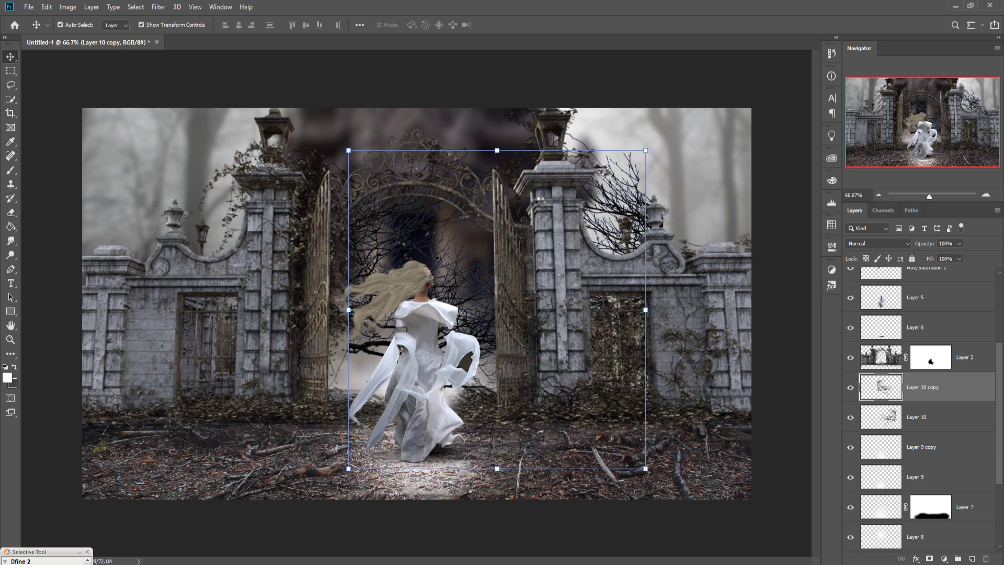
{"action": "key", "text": "shift+Left"}
{"action": "key", "text": "shift+Left"}
{"action": "key", "text": "shift+Left"}
{"action": "key", "text": "shift+Left"}
{"action": "key", "text": "shift+Left"}
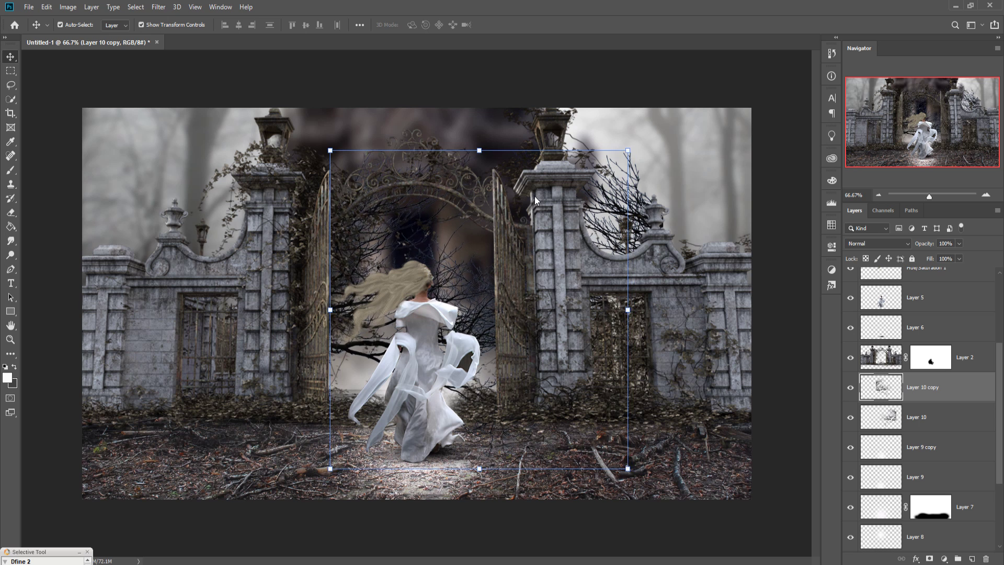
{"action": "key", "text": "shift+Left"}
{"action": "key", "text": "shift+Left"}
{"action": "key", "text": "shift+Left"}
{"action": "key", "text": "shift+Left"}
{"action": "key", "text": "shift+Left"}
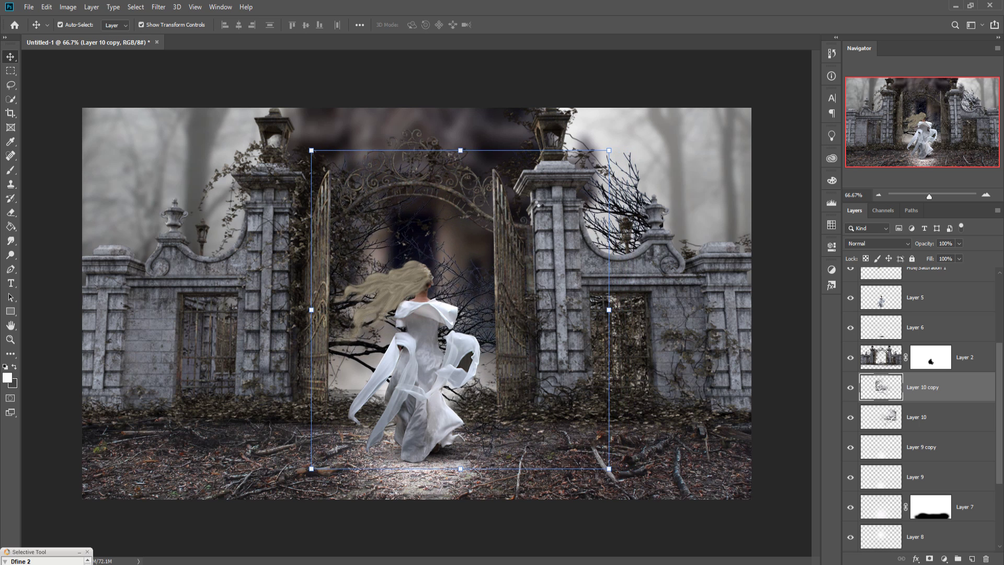
Step: Nudge the mirrored branches on Layer 10 copy further left until they show above the wall left of the gate
{"action": "key", "text": "shift+Left"}
{"action": "key", "text": "shift+Left"}
{"action": "key", "text": "shift+Left"}
{"action": "key", "text": "shift+Left"}
{"action": "key", "text": "shift+Left"}
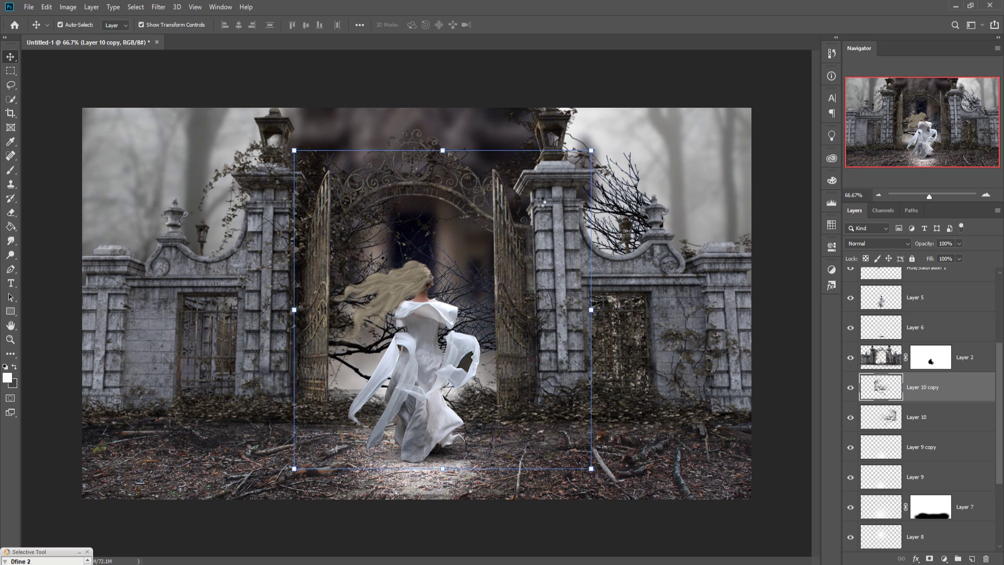
{"action": "key", "text": "shift+Left"}
{"action": "key", "text": "shift+Left"}
{"action": "key", "text": "shift+Left"}
{"action": "key", "text": "shift+Left"}
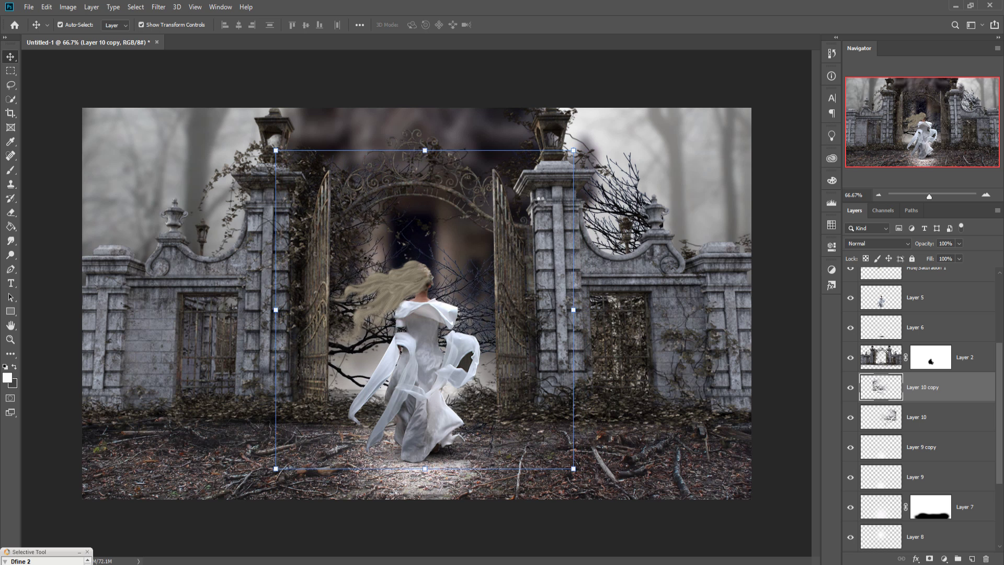
{"action": "key", "text": "shift+Left"}
{"action": "key", "text": "shift+Left"}
{"action": "key", "text": "shift+Left"}
{"action": "key", "text": "shift+Left"}
{"action": "key", "text": "shift+Left"}
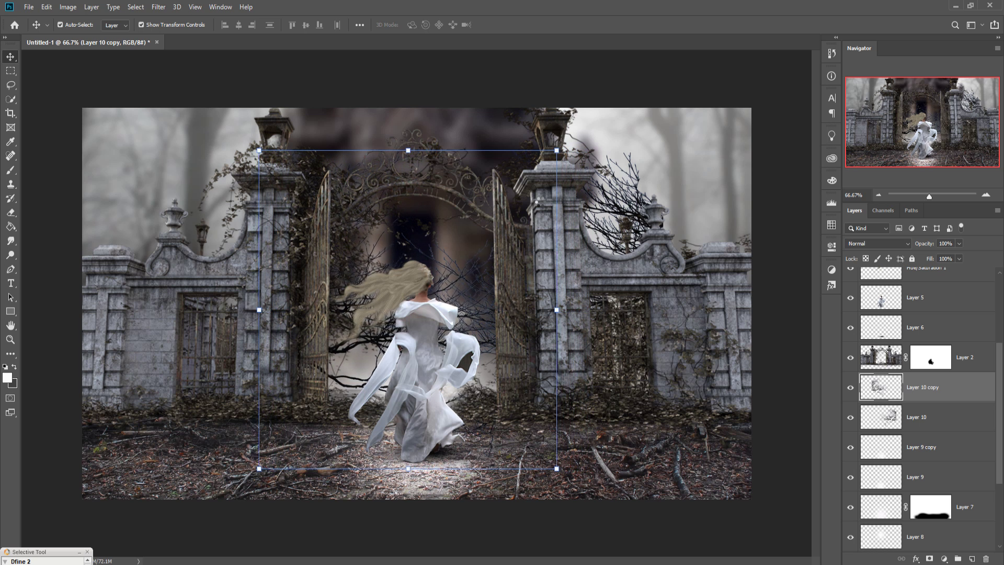
{"action": "key", "text": "shift+Left"}
{"action": "key", "text": "shift+Left"}
{"action": "key", "text": "shift+Left"}
{"action": "key", "text": "shift+Left"}
{"action": "key", "text": "shift+Left"}
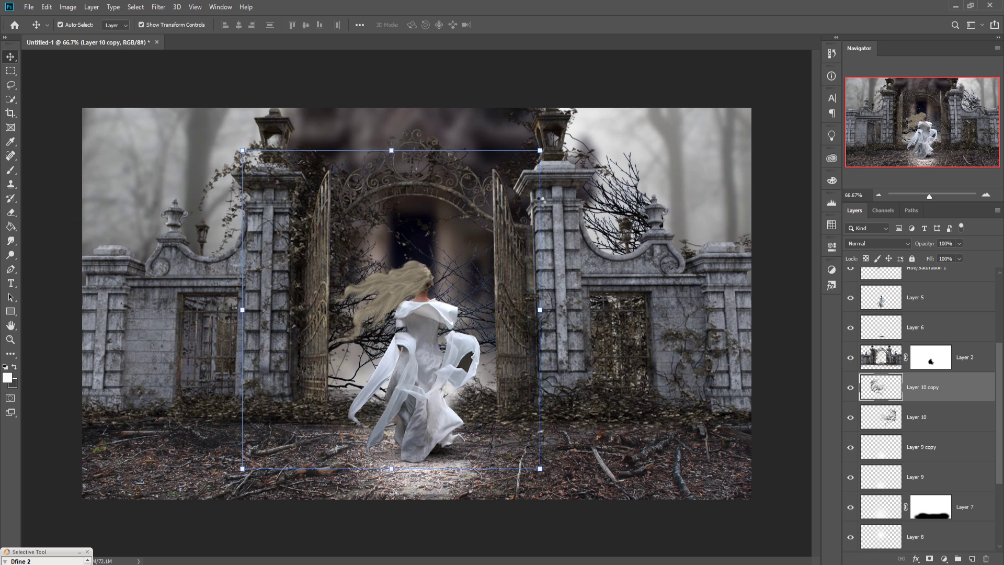
{"action": "key", "text": "shift+Left"}
{"action": "key", "text": "shift+Left"}
{"action": "key", "text": "shift+Left"}
{"action": "key", "text": "shift+Left"}
{"action": "key", "text": "shift+Left"}
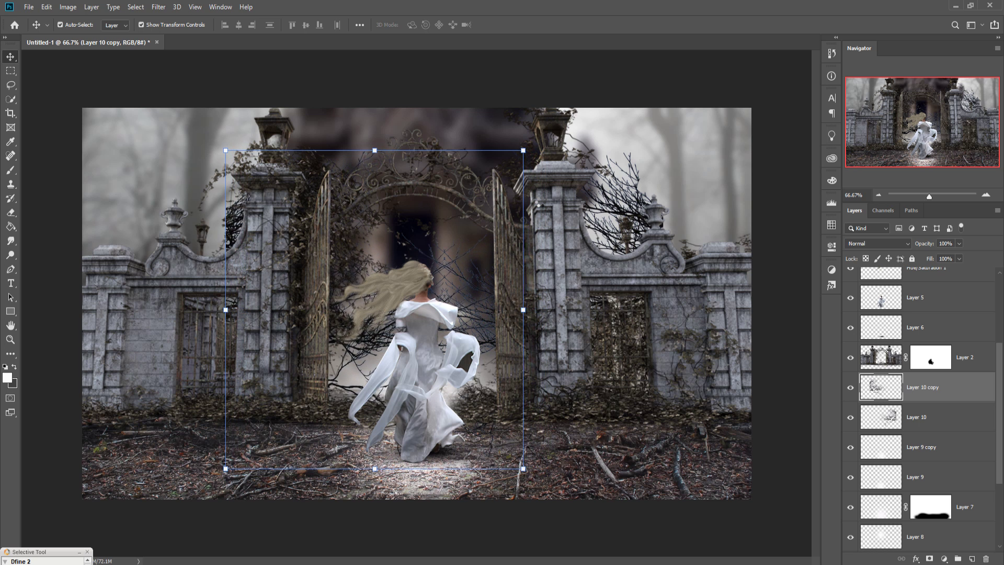
{"action": "key", "text": "shift+Left"}
{"action": "key", "text": "shift+Left"}
{"action": "key", "text": "shift+Left"}
{"action": "key", "text": "shift+Left"}
{"action": "key", "text": "shift+Left"}
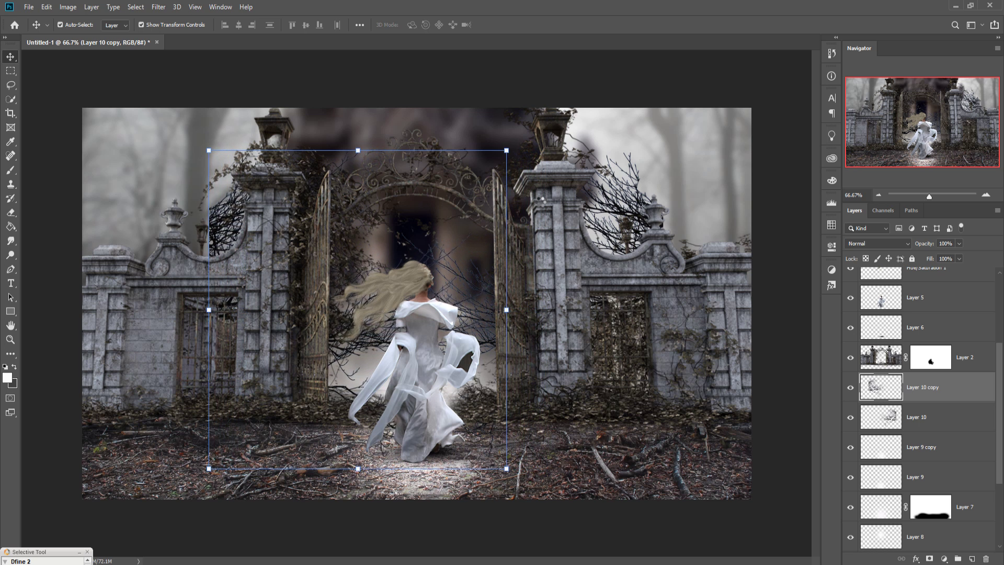
{"action": "key", "text": "shift+Left"}
{"action": "key", "text": "shift+Left"}
{"action": "key", "text": "shift+Left"}
{"action": "key", "text": "shift+Left"}
{"action": "key", "text": "shift+Left"}
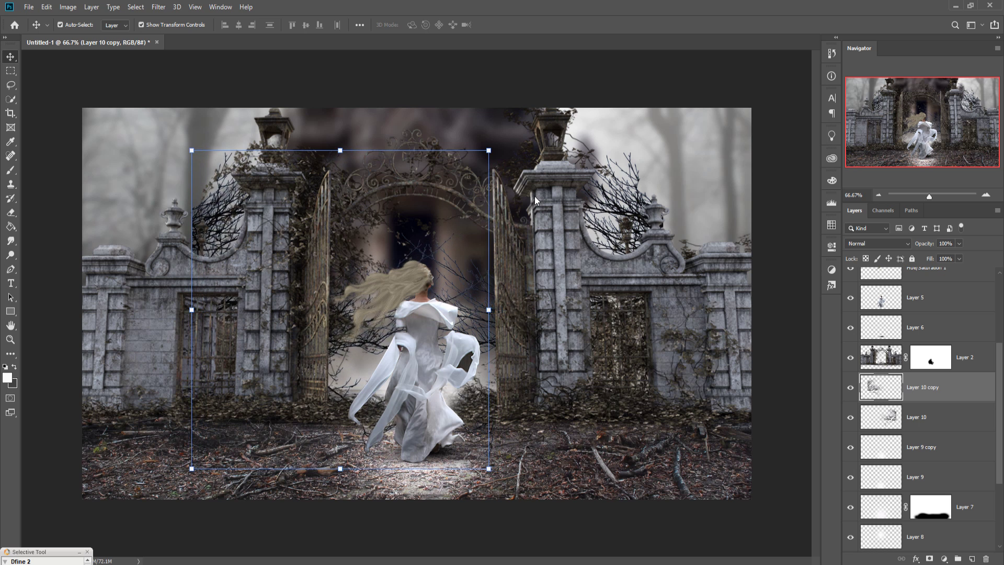
{"action": "key", "text": "shift+Left"}
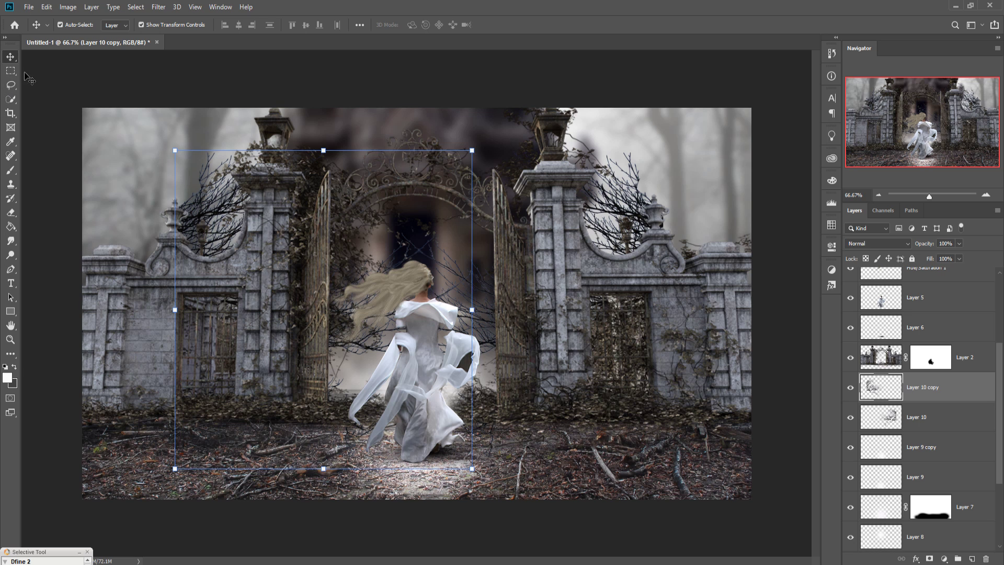
Step: Duplicate Layer 10 copy as Layer 10 copy 2 and move the duplicate to the top of the layer stack
{"action": "right_click", "coordinate": [936, 387]}
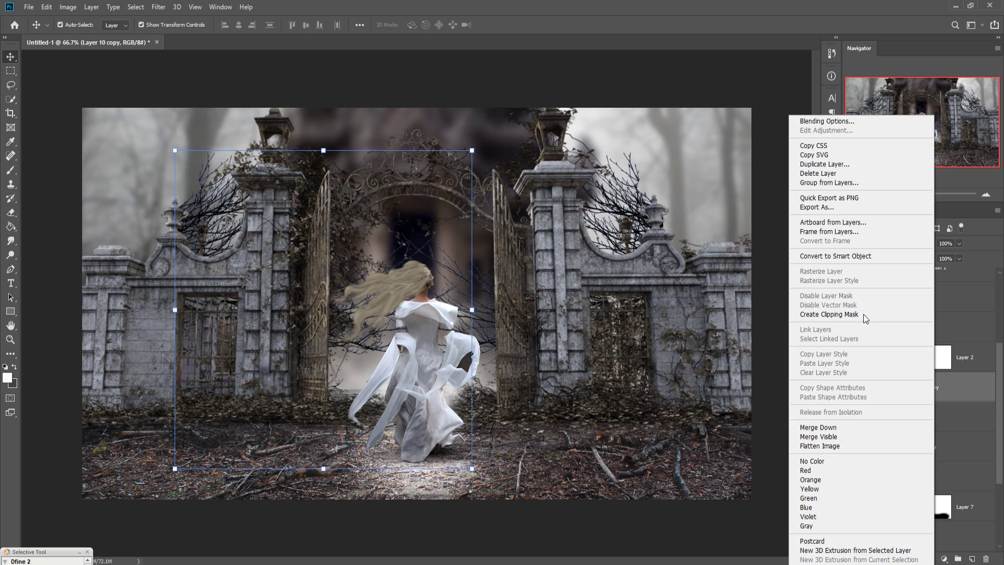
{"action": "left_click", "coordinate": [837, 162]}
{"action": "left_click", "coordinate": [583, 161]}
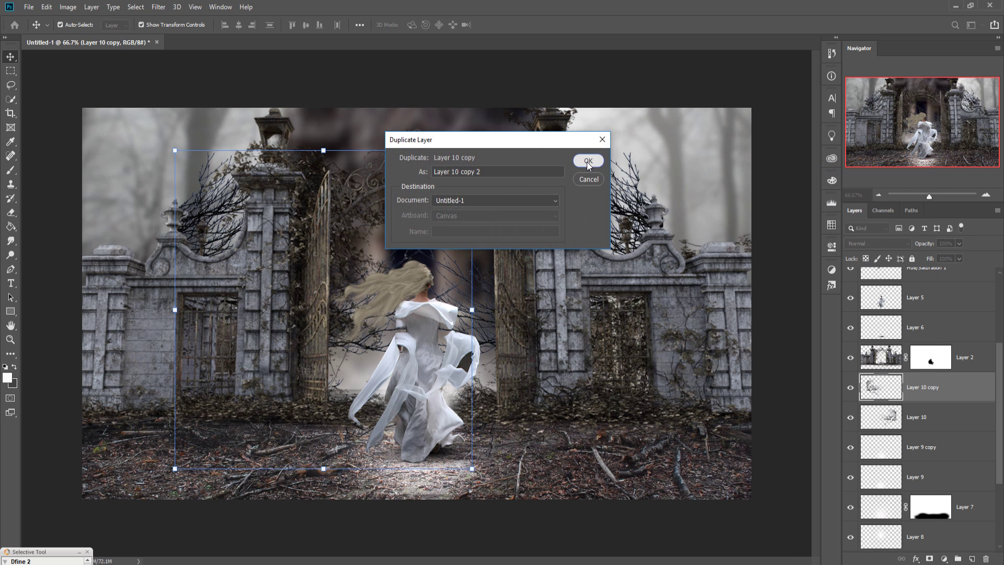
{"action": "left_click_drag", "start_coordinate": [948, 387], "coordinate": [941, 272]}
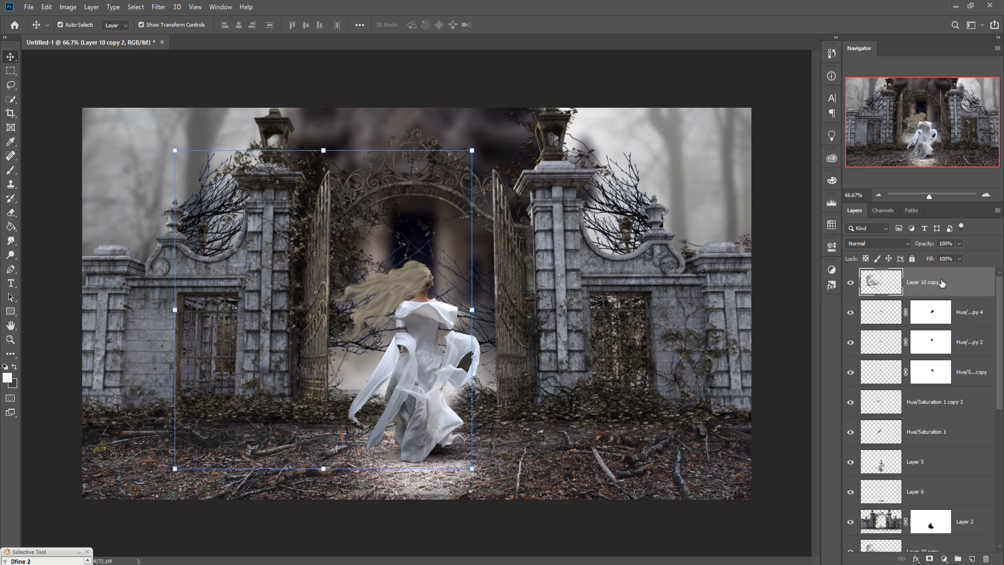
Step: Move the Layer 10 copy 2 branches to the image's upper-left corner and enlarge them to about 136%
{"action": "left_click_drag", "start_coordinate": [235, 321], "coordinate": [124, 231]}
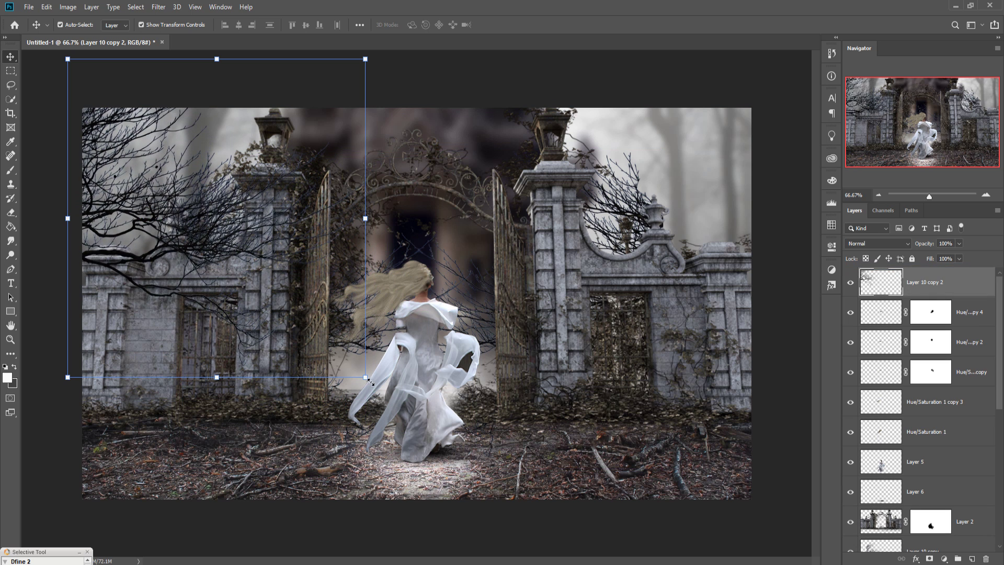
{"action": "left_click_drag", "start_coordinate": [366, 377], "coordinate": [474, 492]}
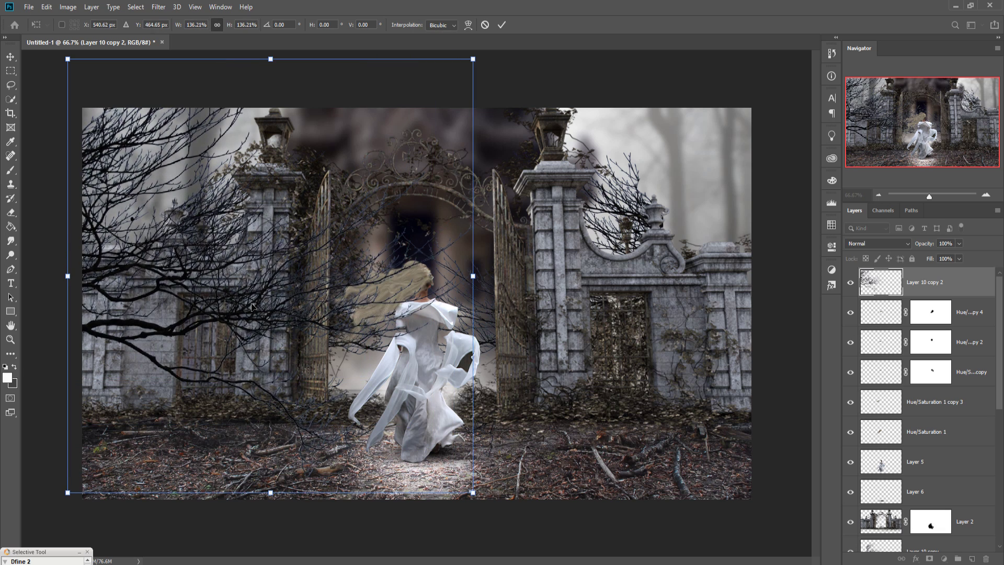
{"action": "left_click_drag", "start_coordinate": [252, 307], "coordinate": [206, 281]}
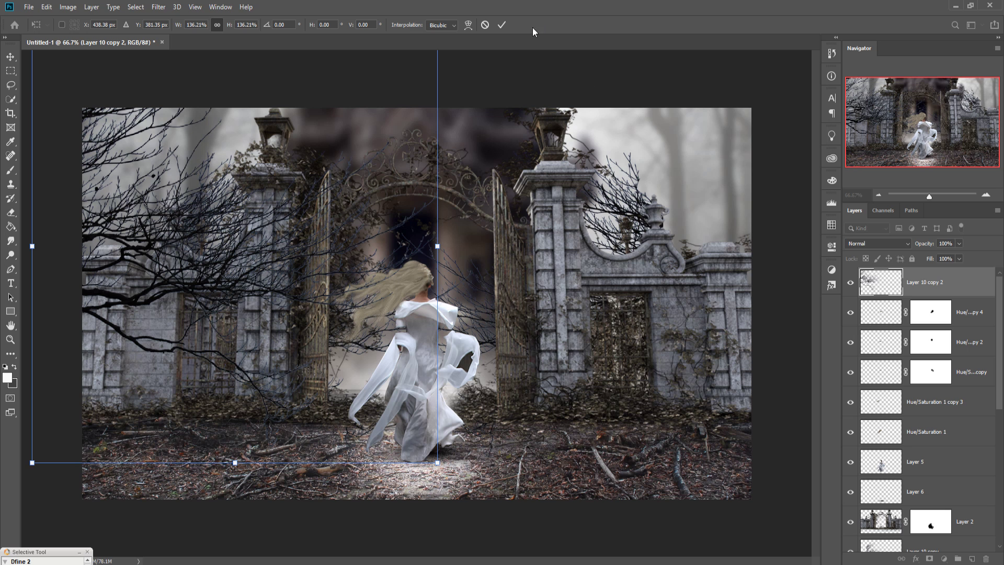
{"action": "left_click", "coordinate": [501, 25]}
Step: Duplicate Layer 10 copy 2, flip the copy horizontally and place it over the image's lower-right corner
{"action": "right_click", "coordinate": [952, 292]}
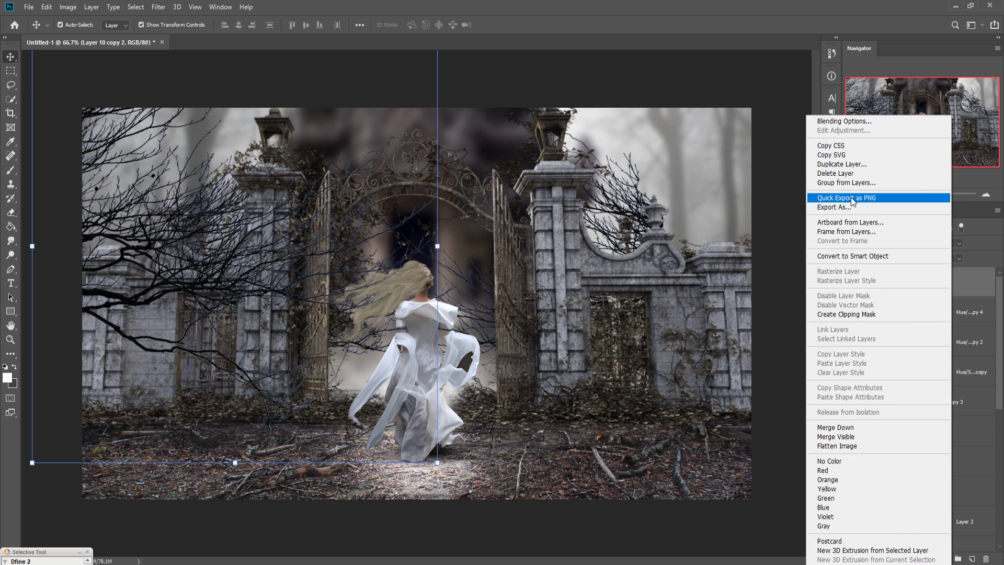
{"action": "left_click", "coordinate": [842, 165]}
{"action": "left_click", "coordinate": [587, 161]}
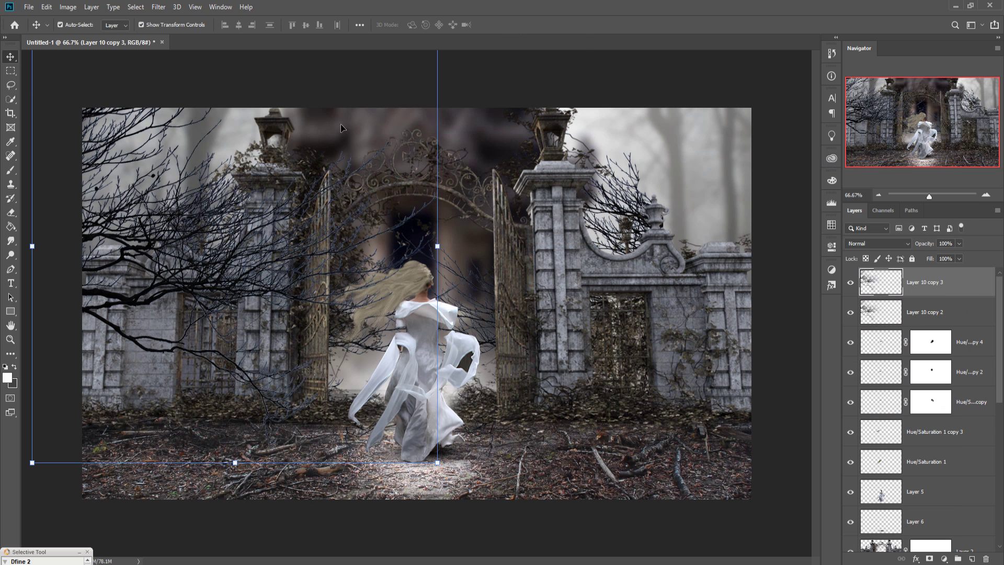
{"action": "left_click", "coordinate": [46, 7]}
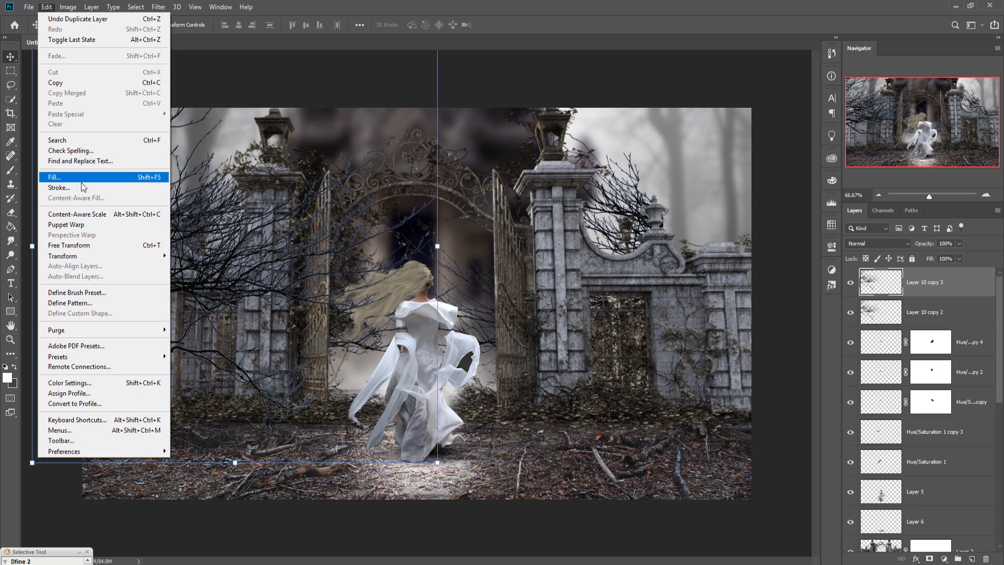
{"action": "mouse_move", "coordinate": [152, 256]}
{"action": "left_click", "coordinate": [199, 376]}
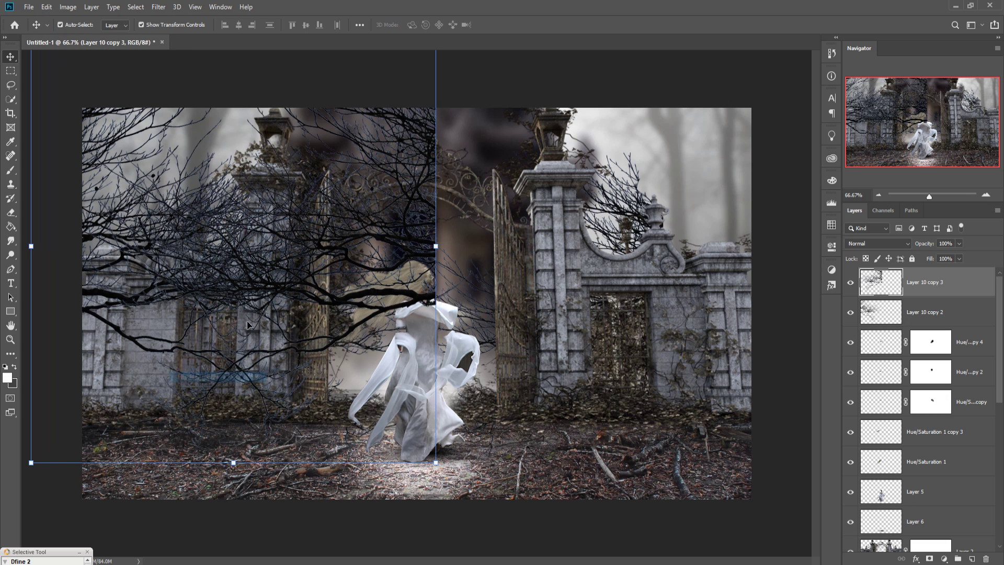
{"action": "left_click_drag", "start_coordinate": [285, 260], "coordinate": [632, 449]}
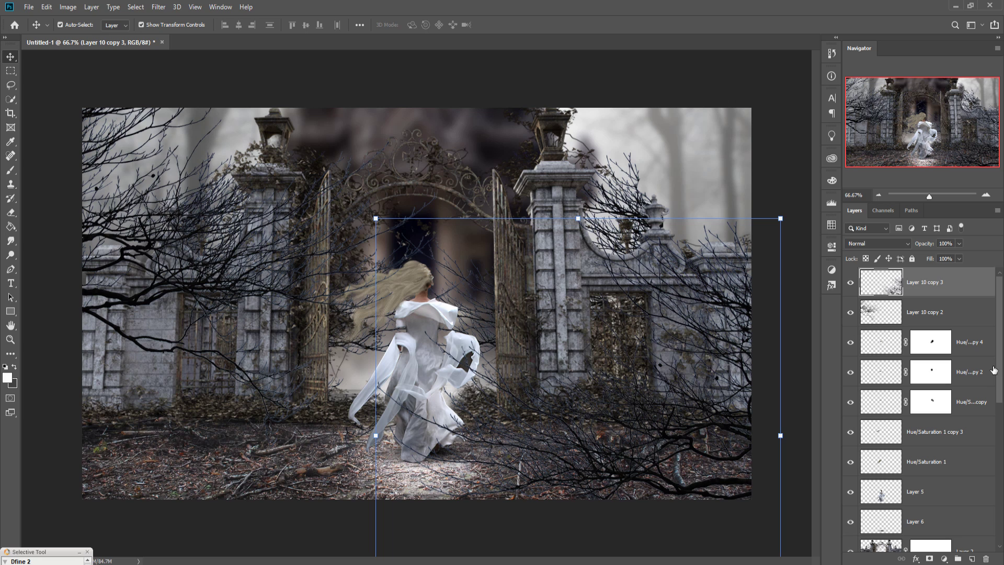
Step: Add a Color Balance adjustment layer above all layers and shift its midtones toward blue
{"action": "left_click", "coordinate": [944, 558]}
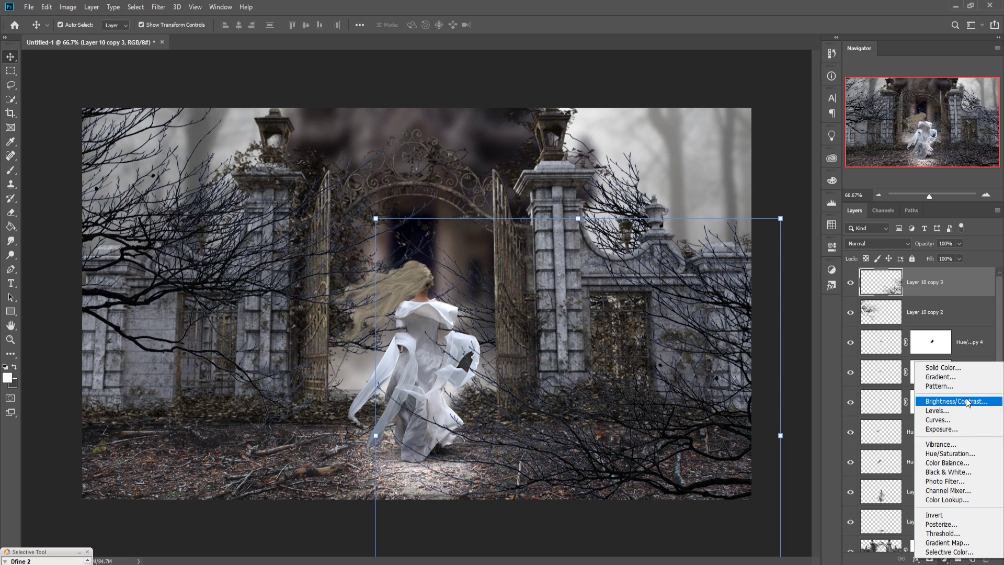
{"action": "left_click", "coordinate": [948, 462]}
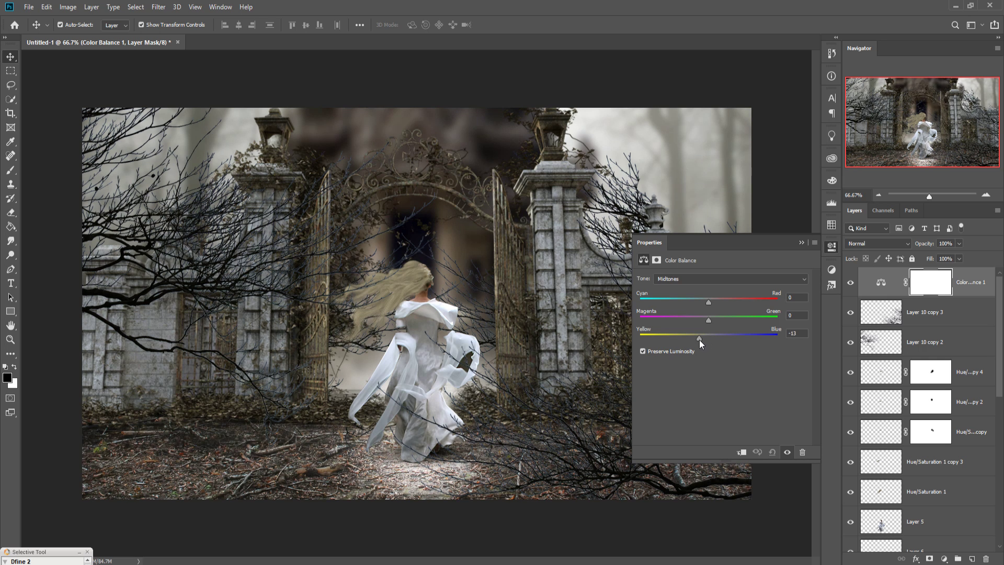
{"action": "left_click_drag", "start_coordinate": [699, 340], "coordinate": [713, 341]}
{"action": "left_click", "coordinate": [800, 243]}
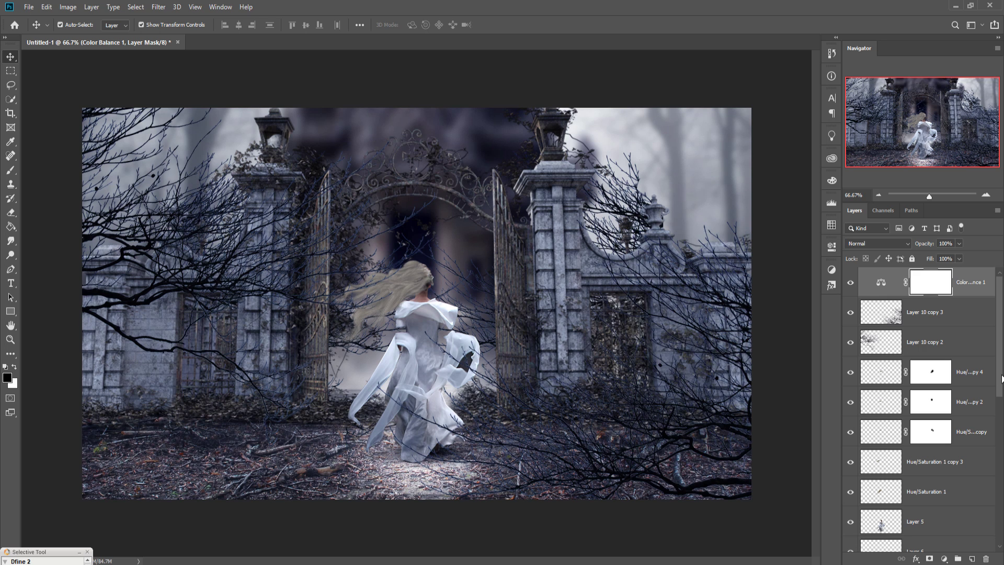
Step: Stamp all visible layers into a new layer above Color Balance 1 and duplicate that merged layer
{"action": "key", "text": "ctrl+2"}
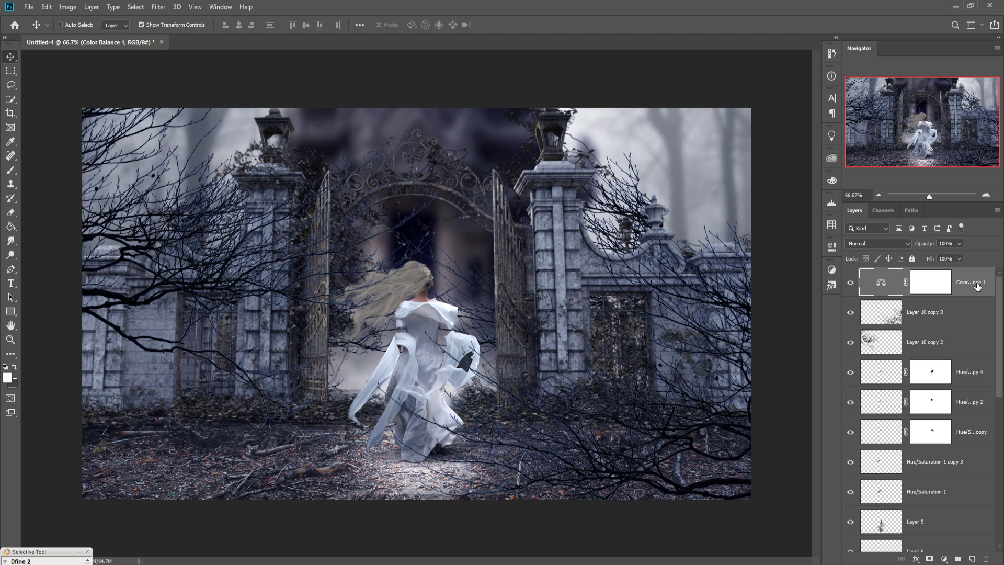
{"action": "key", "text": "ctrl+shift+alt+e"}
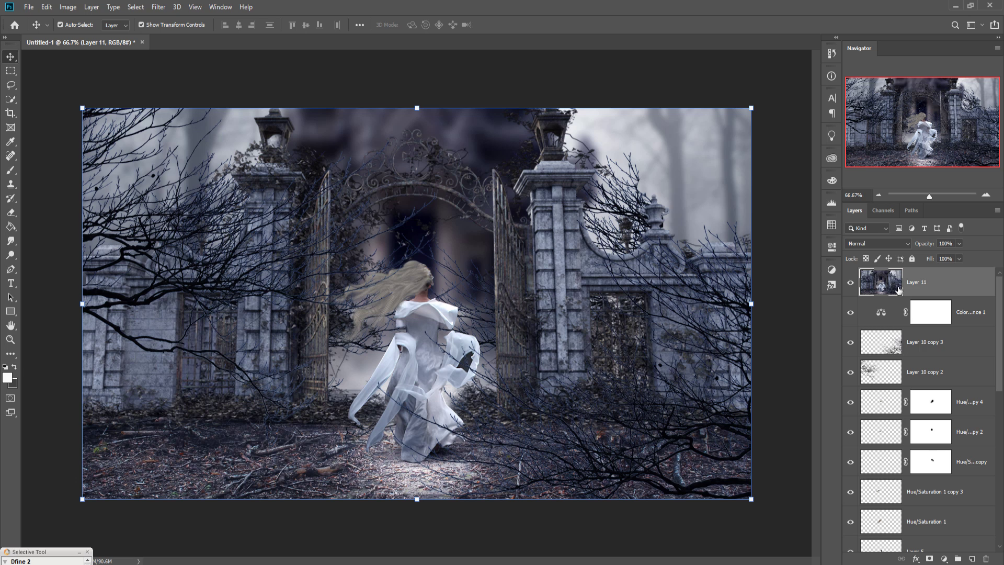
{"action": "right_click", "coordinate": [944, 282]}
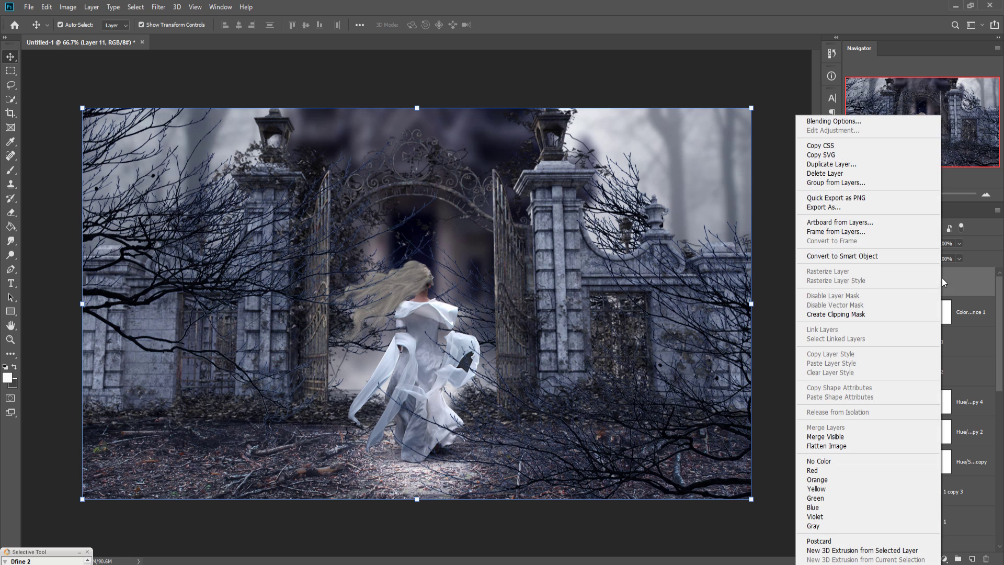
{"action": "left_click", "coordinate": [832, 164]}
{"action": "left_click", "coordinate": [588, 163]}
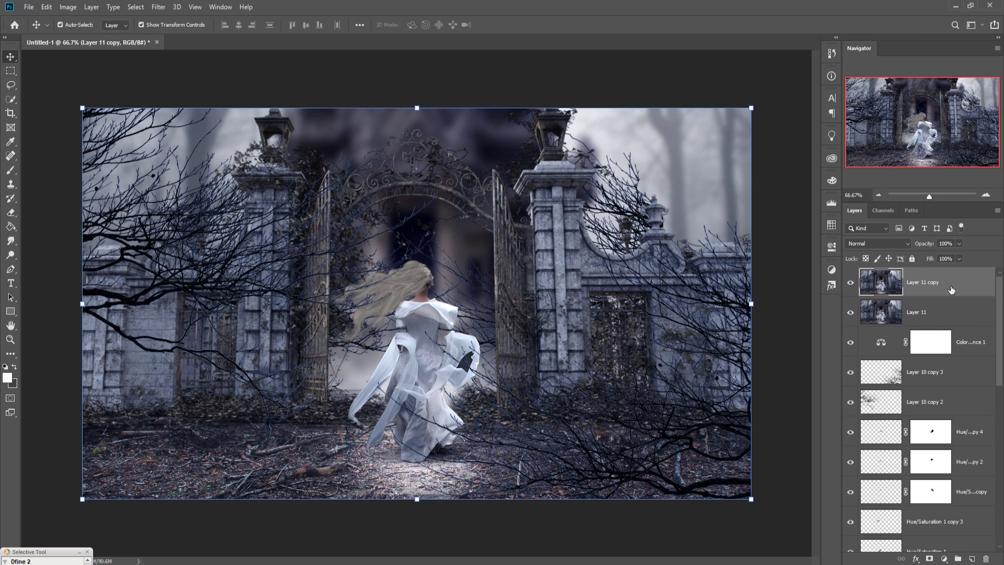
Step: Apply a Camera Raw post-crop vignette with amount -32 to Layer 11 copy
{"action": "left_click", "coordinate": [158, 7]}
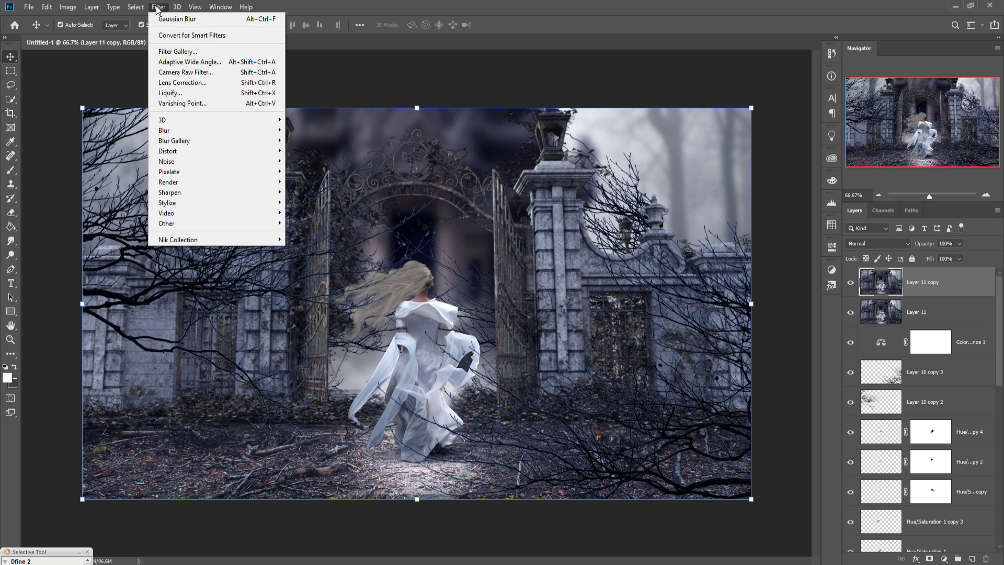
{"action": "left_click", "coordinate": [167, 72]}
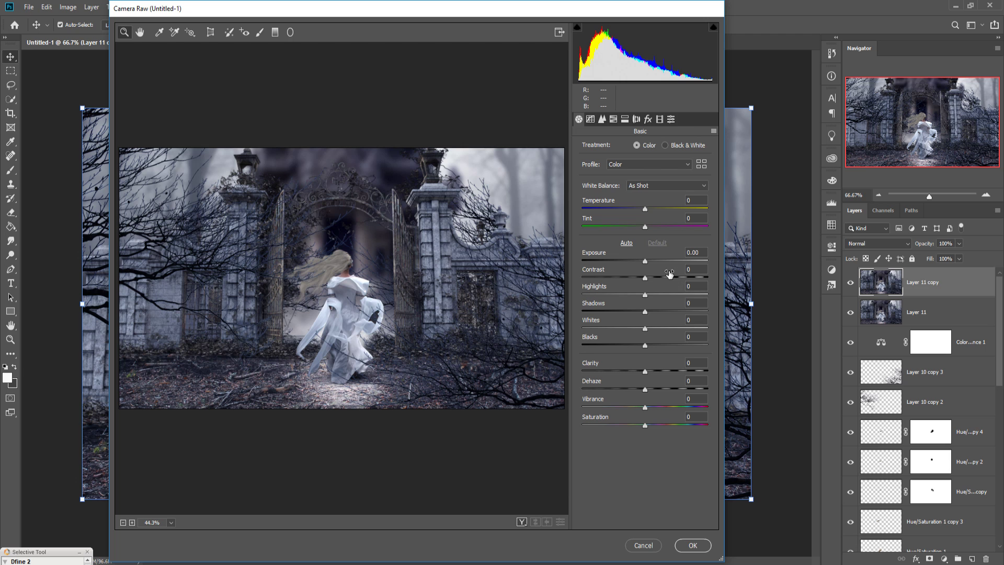
{"action": "left_click", "coordinate": [648, 119]}
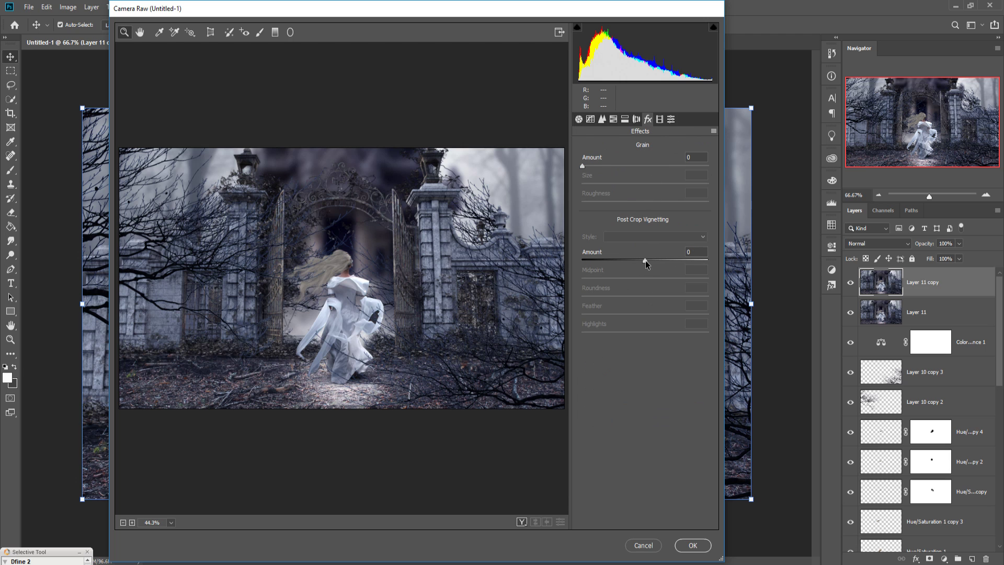
{"action": "left_click_drag", "start_coordinate": [646, 262], "coordinate": [626, 260]}
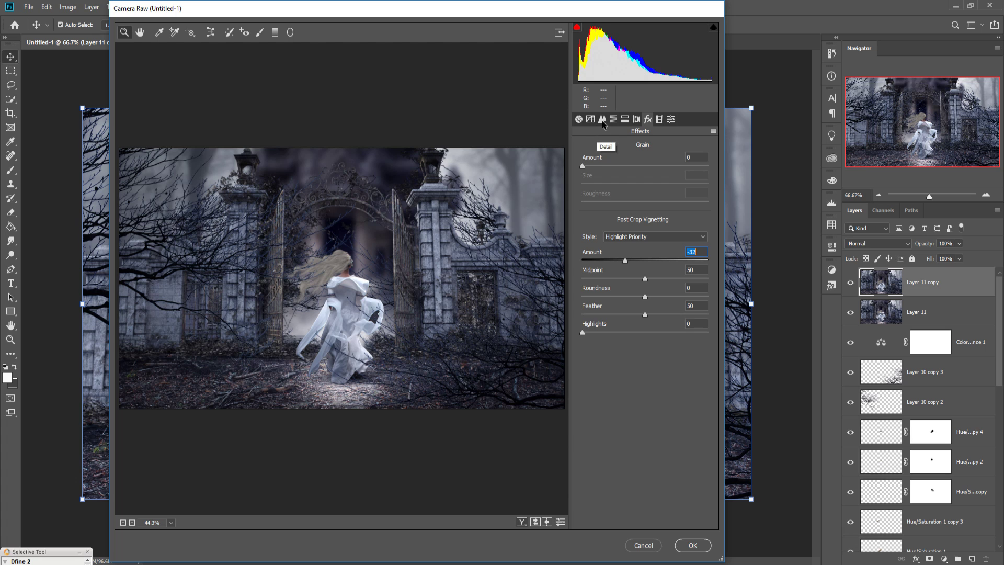
Step: Split-tone the highlights with hue 53, saturation 33 and the shadows with hue 213, saturation 13, shifting the balance toward the highlights
{"action": "left_click", "coordinate": [626, 120]}
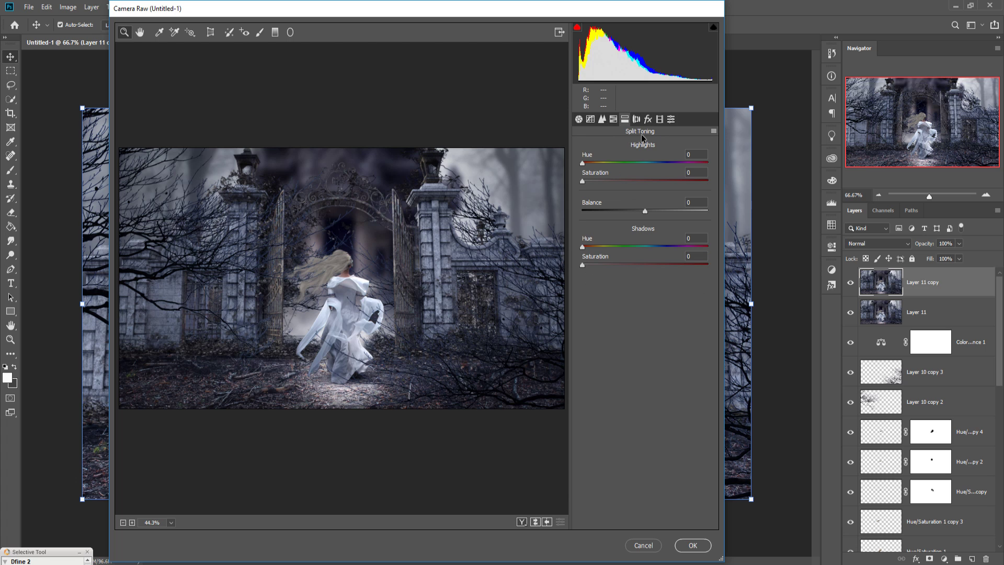
{"action": "mouse_move", "coordinate": [583, 163]}
{"action": "left_mouse_down"}
{"action": "mouse_move", "coordinate": [599, 164]}
{"action": "mouse_move", "coordinate": [595, 181]}
{"action": "mouse_move", "coordinate": [627, 180]}
{"action": "mouse_move", "coordinate": [600, 163]}
{"action": "left_mouse_up"}
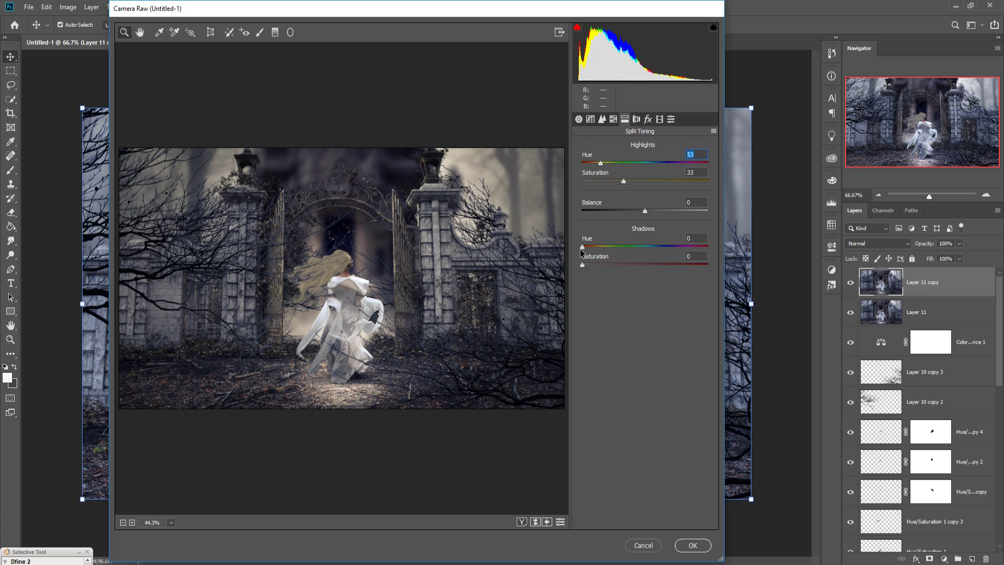
{"action": "left_click_drag", "start_coordinate": [582, 247], "coordinate": [653, 253]}
{"action": "left_click_drag", "start_coordinate": [584, 265], "coordinate": [599, 263]}
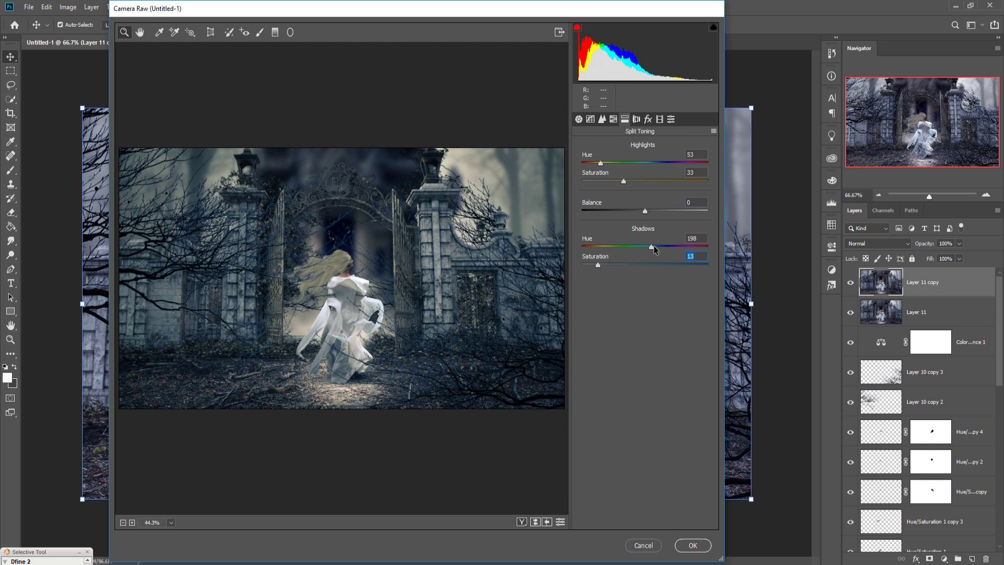
{"action": "mouse_move", "coordinate": [653, 246]}
{"action": "left_mouse_down"}
{"action": "mouse_move", "coordinate": [639, 249]}
{"action": "mouse_move", "coordinate": [658, 247]}
{"action": "left_mouse_up"}
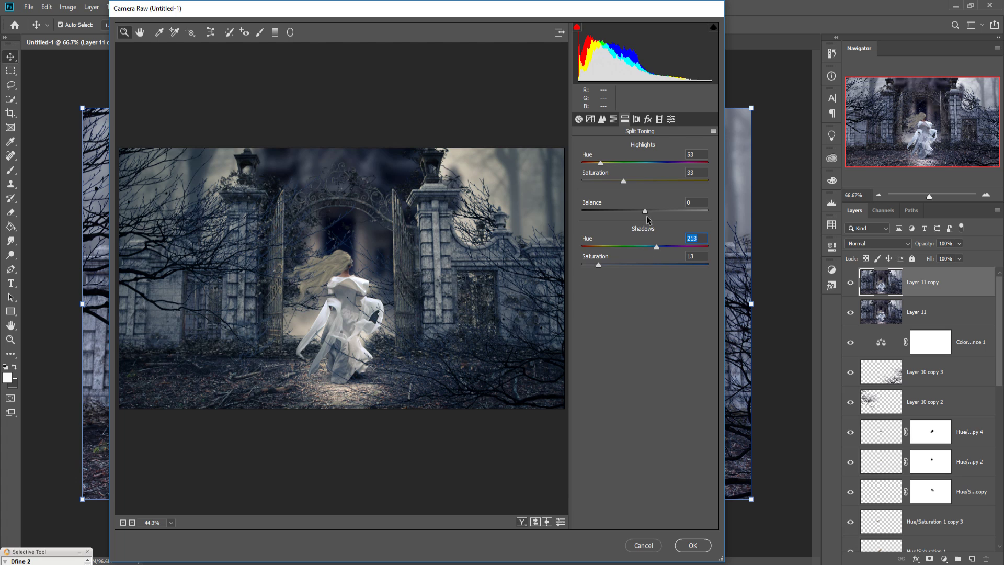
{"action": "mouse_move", "coordinate": [645, 210]}
{"action": "left_mouse_down"}
{"action": "mouse_move", "coordinate": [655, 208]}
{"action": "mouse_move", "coordinate": [628, 211]}
{"action": "mouse_move", "coordinate": [657, 208]}
{"action": "left_mouse_up"}
Step: Raise the image's saturation to +18 and clarity to +8 in the Basic adjustments
{"action": "left_click", "coordinate": [579, 120]}
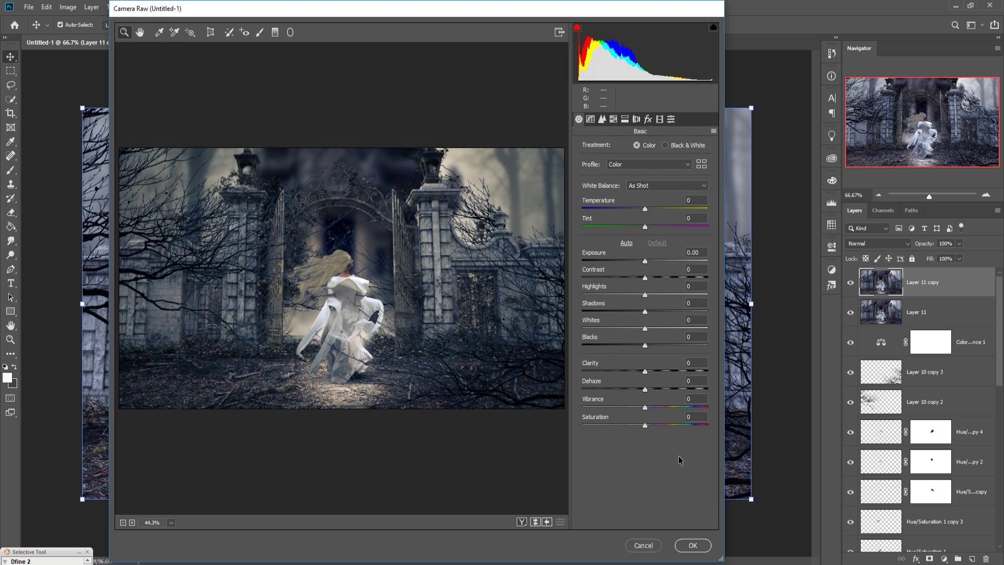
{"action": "left_click_drag", "start_coordinate": [645, 425], "coordinate": [656, 428]}
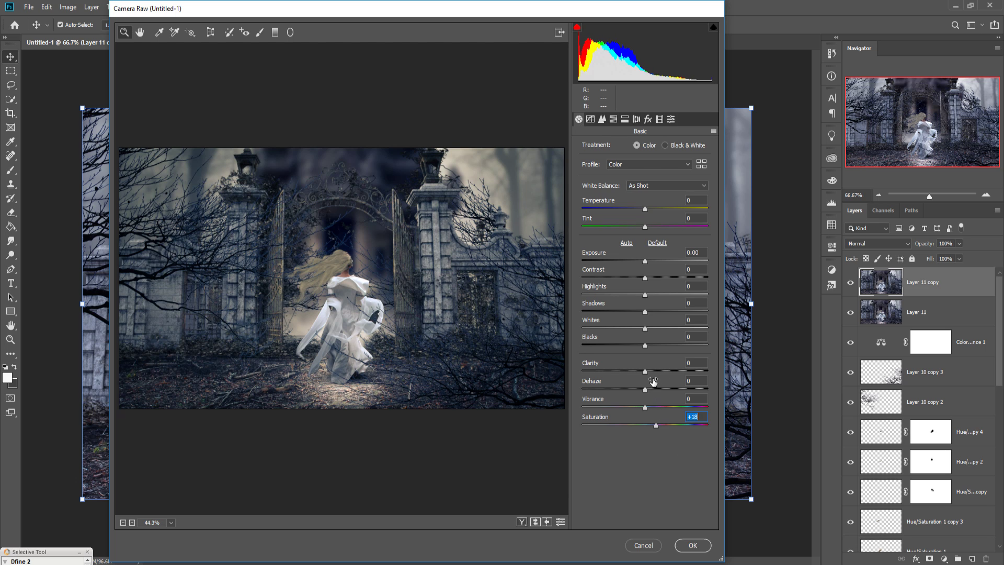
{"action": "left_click_drag", "start_coordinate": [645, 372], "coordinate": [650, 371]}
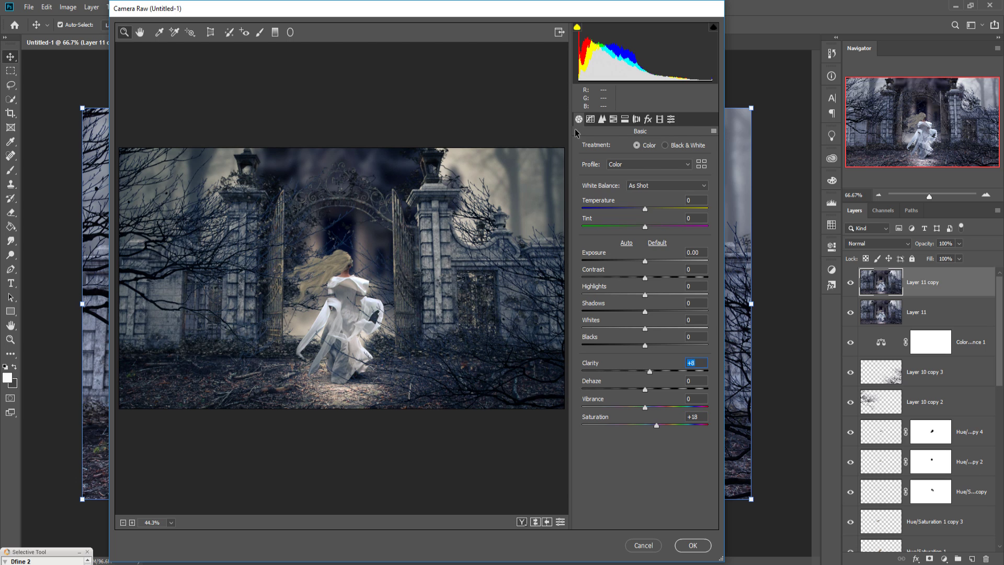
Step: Add a small amount of sharpening and apply the Camera Raw adjustments to Layer 11 copy
{"action": "left_click", "coordinate": [602, 119]}
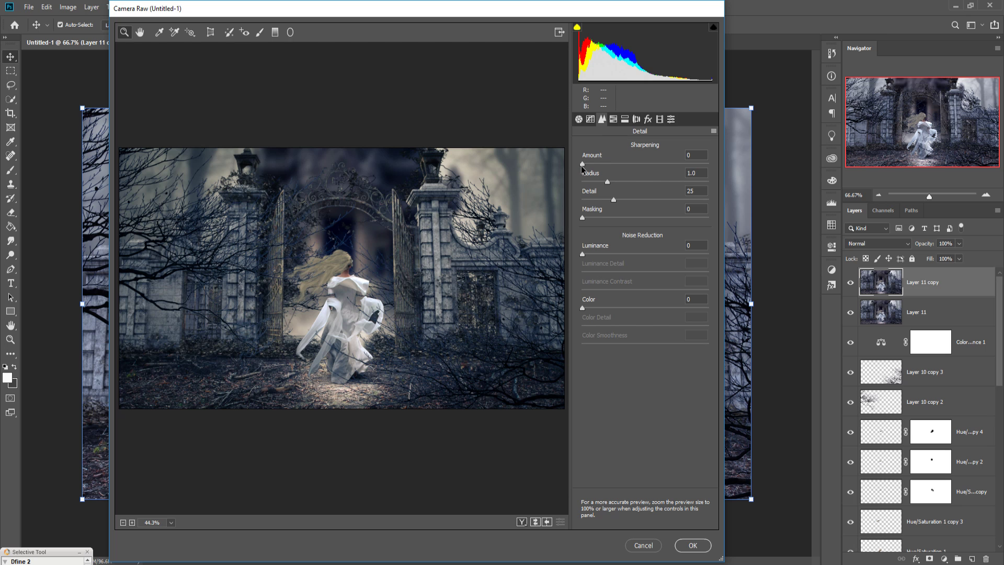
{"action": "left_click_drag", "start_coordinate": [582, 166], "coordinate": [589, 167]}
{"action": "left_click", "coordinate": [693, 546]}
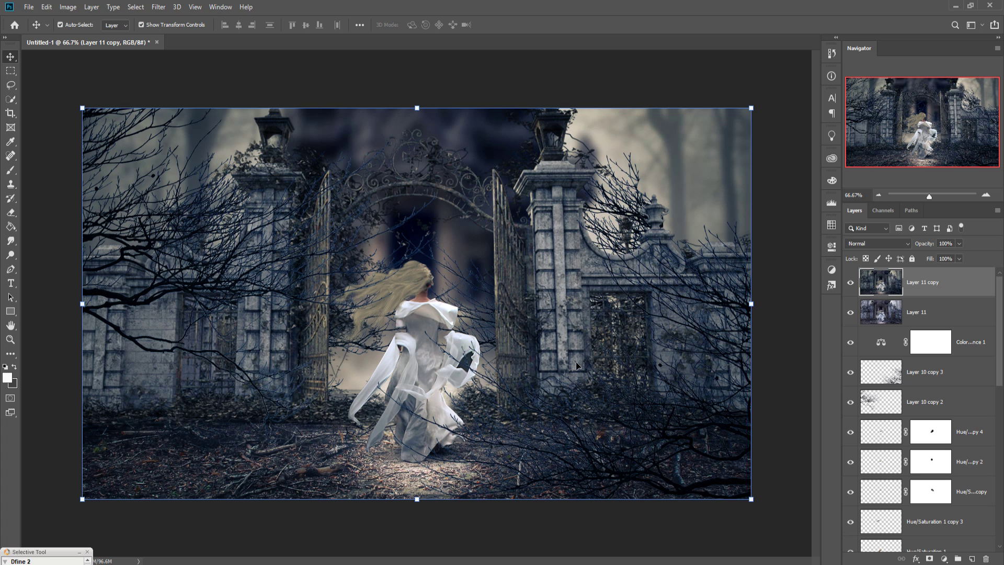
Step: Apply the Color Efex Pro 4 Cross Processing filter with method L02, strength about 22%, and lowered shadows and highlights
{"action": "left_click", "coordinate": [159, 7]}
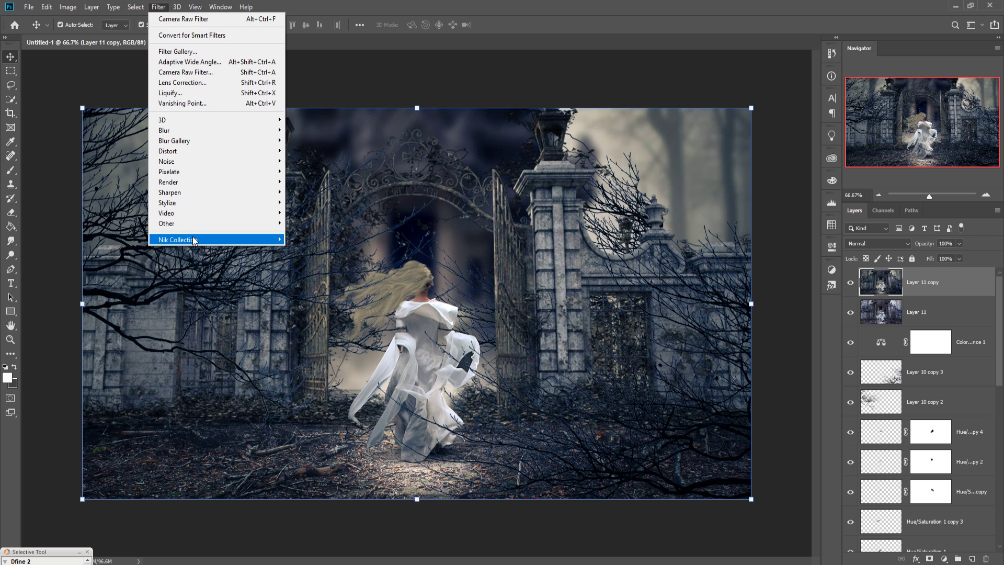
{"action": "mouse_move", "coordinate": [196, 241]}
{"action": "left_click", "coordinate": [310, 241]}
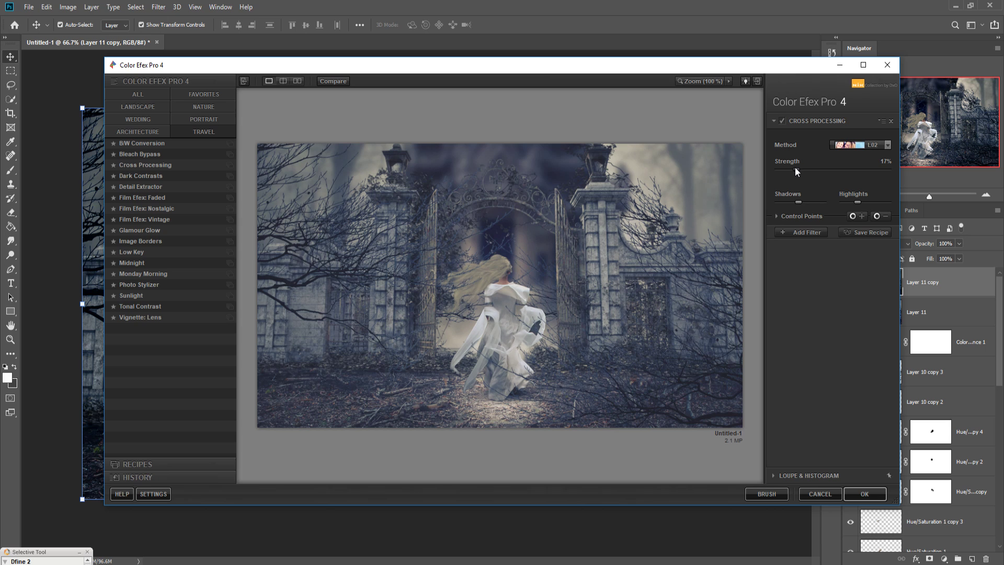
{"action": "left_click_drag", "start_coordinate": [796, 167], "coordinate": [827, 165]}
{"action": "mouse_move", "coordinate": [858, 202]}
{"action": "left_mouse_down"}
{"action": "mouse_move", "coordinate": [846, 203]}
{"action": "mouse_move", "coordinate": [889, 205]}
{"action": "mouse_move", "coordinate": [851, 204]}
{"action": "left_mouse_up"}
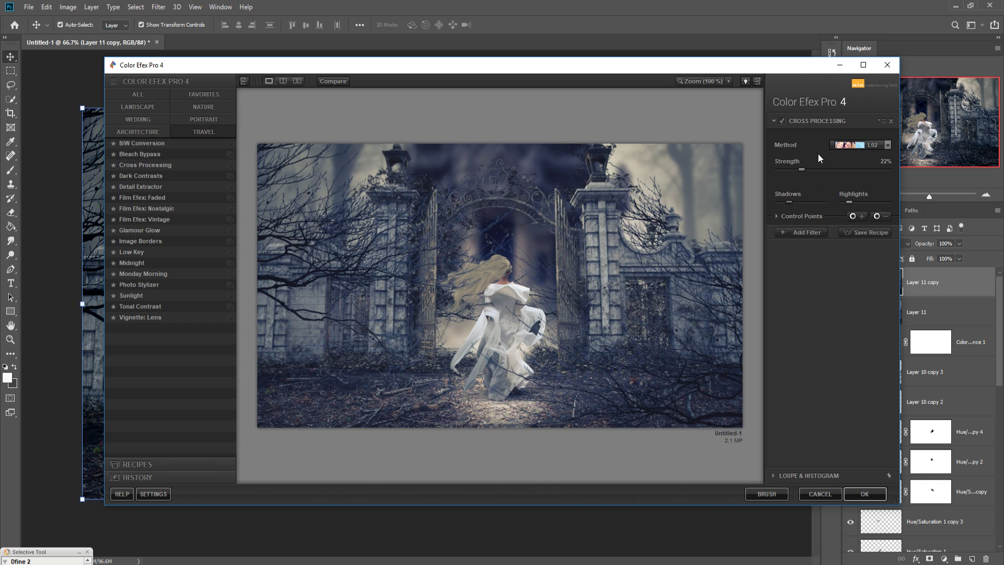
{"action": "mouse_move", "coordinate": [802, 168]}
{"action": "left_mouse_down"}
{"action": "mouse_move", "coordinate": [839, 170]}
{"action": "mouse_move", "coordinate": [800, 172]}
{"action": "left_mouse_up"}
{"action": "left_click", "coordinate": [871, 491]}
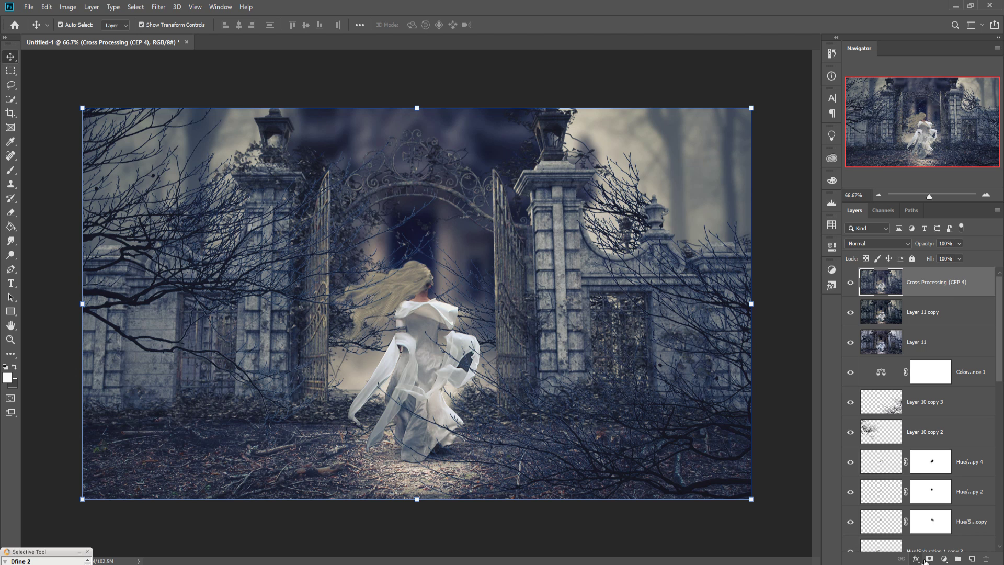
Step: Add a blank layer above the Cross Processing layer and ready the Brush with the dark gray foreground color
{"action": "left_click", "coordinate": [944, 559]}
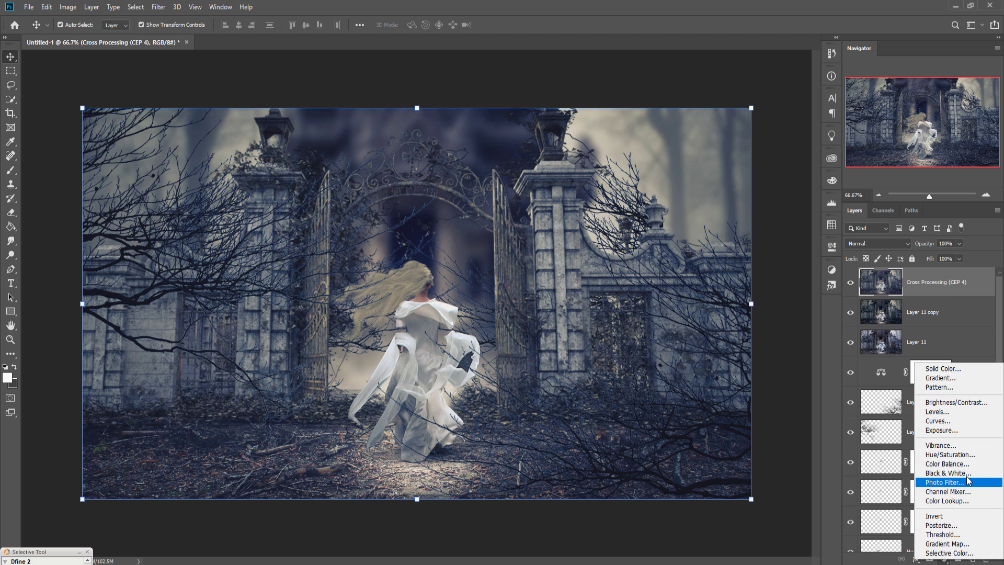
{"action": "left_click", "coordinate": [950, 283]}
{"action": "left_click", "coordinate": [972, 558]}
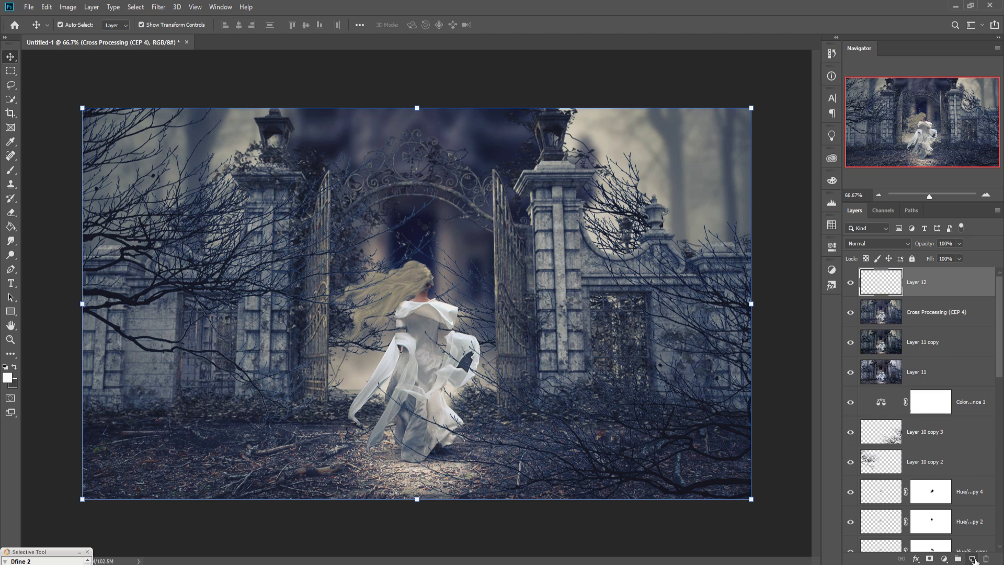
{"action": "left_click", "coordinate": [11, 170]}
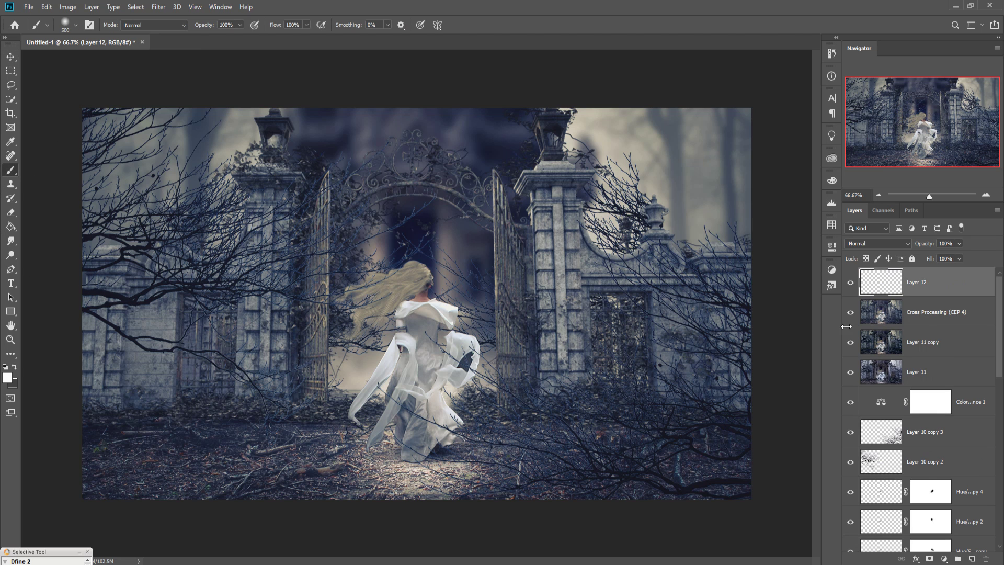
{"action": "left_click", "coordinate": [14, 367]}
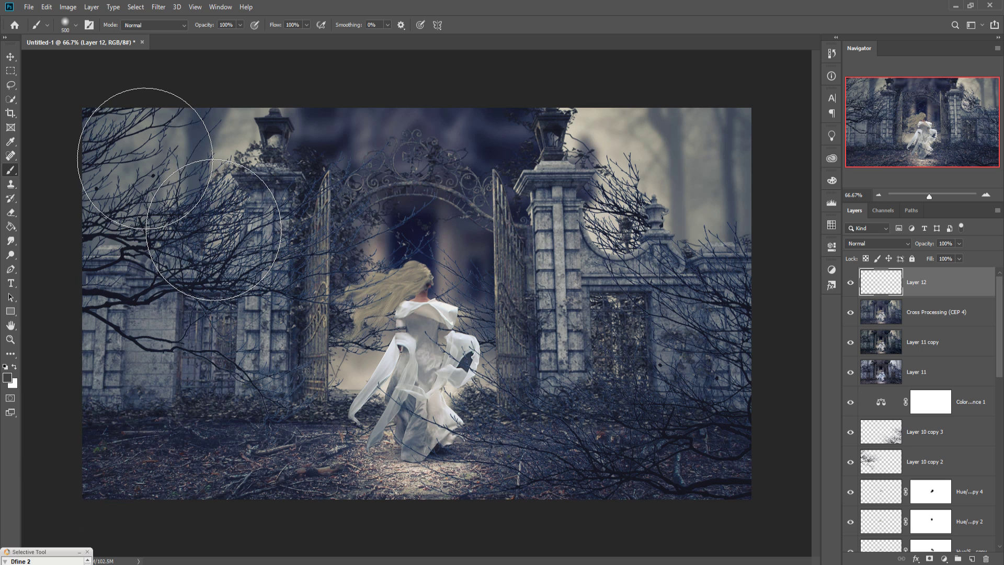
Step: Darken both sides of the scene on Layer 12 with broad strokes of a soft 1000 px brush at 8% opacity
{"action": "key", "text": "bracketright"}
{"action": "key", "text": "bracketright"}
{"action": "key", "text": "bracketright"}
{"action": "key", "text": "bracketright"}
{"action": "key", "text": "bracketright"}
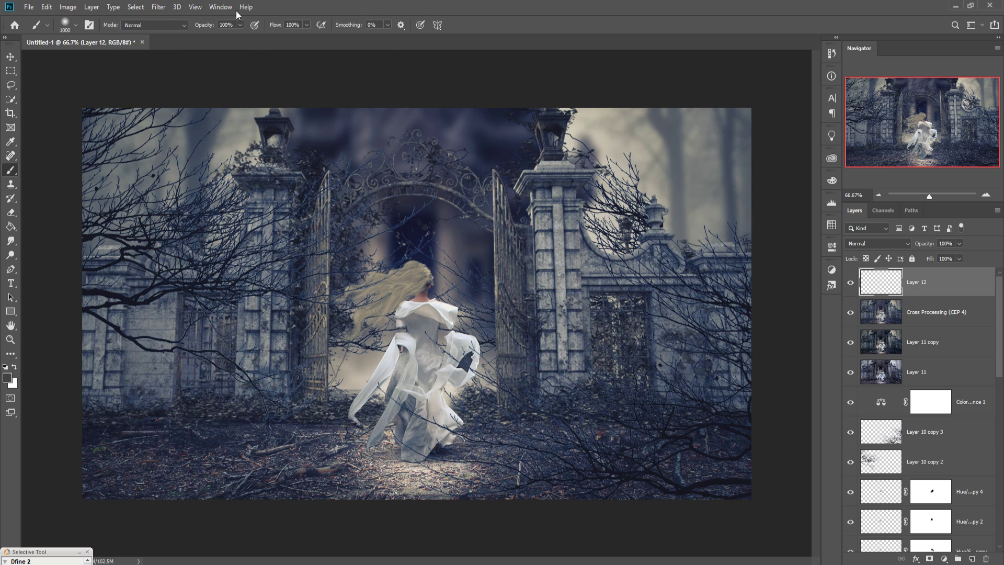
{"action": "left_click", "coordinate": [240, 25]}
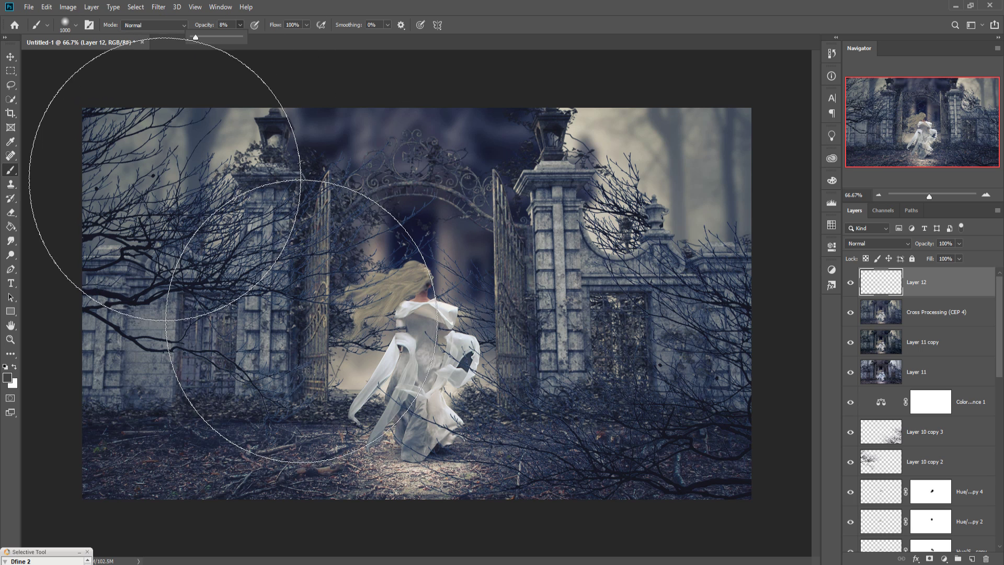
{"action": "key", "text": "ctrl+minus"}
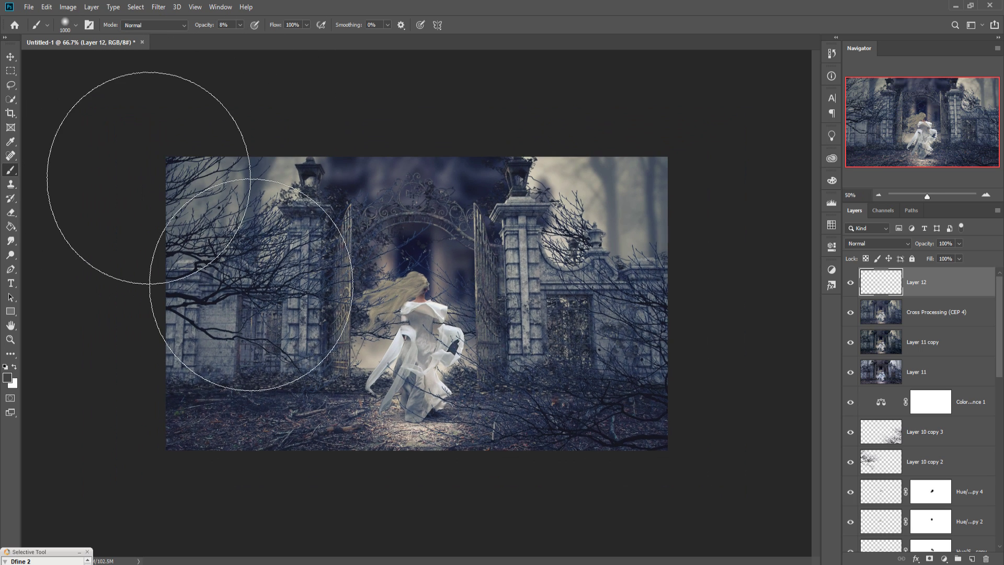
{"action": "mouse_move", "coordinate": [178, 163]}
{"action": "left_mouse_down"}
{"action": "mouse_move", "coordinate": [269, 219]}
{"action": "mouse_move", "coordinate": [217, 199]}
{"action": "mouse_move", "coordinate": [180, 294]}
{"action": "mouse_move", "coordinate": [202, 426]}
{"action": "mouse_move", "coordinate": [227, 435]}
{"action": "mouse_move", "coordinate": [260, 426]}
{"action": "left_mouse_up"}
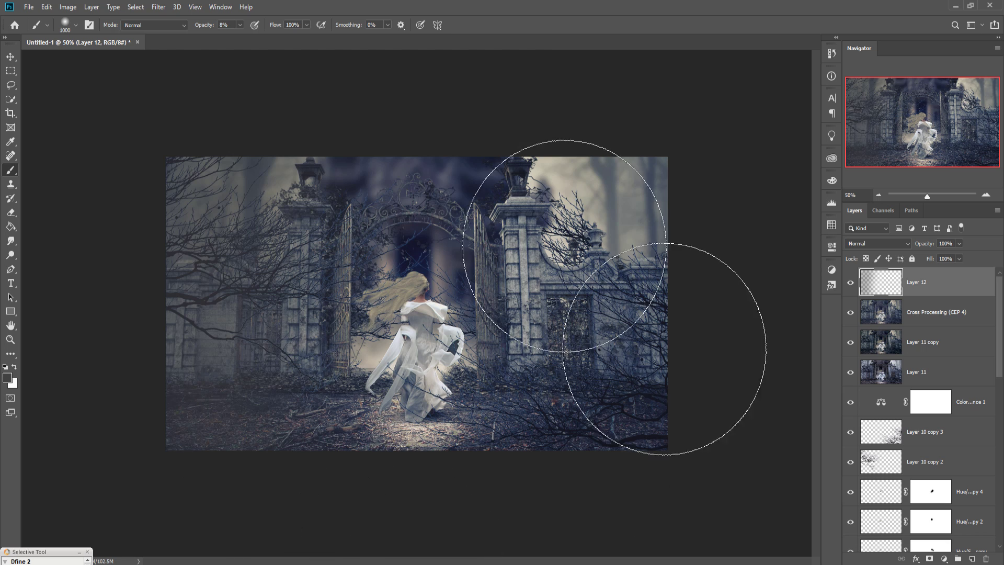
{"action": "mouse_move", "coordinate": [651, 241]}
{"action": "left_mouse_down"}
{"action": "mouse_move", "coordinate": [701, 418]}
{"action": "mouse_move", "coordinate": [668, 495]}
{"action": "mouse_move", "coordinate": [690, 494]}
{"action": "mouse_move", "coordinate": [704, 474]}
{"action": "mouse_move", "coordinate": [699, 184]}
{"action": "mouse_move", "coordinate": [555, 176]}
{"action": "mouse_move", "coordinate": [753, 508]}
{"action": "mouse_move", "coordinate": [670, 491]}
{"action": "mouse_move", "coordinate": [666, 502]}
{"action": "mouse_move", "coordinate": [229, 322]}
{"action": "left_mouse_up"}
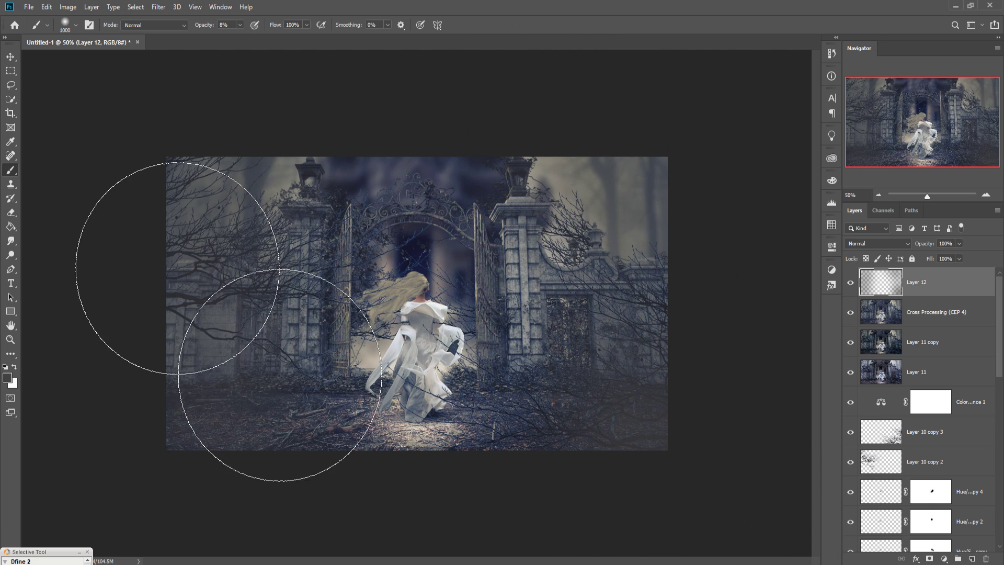
{"action": "left_click", "coordinate": [10, 58]}
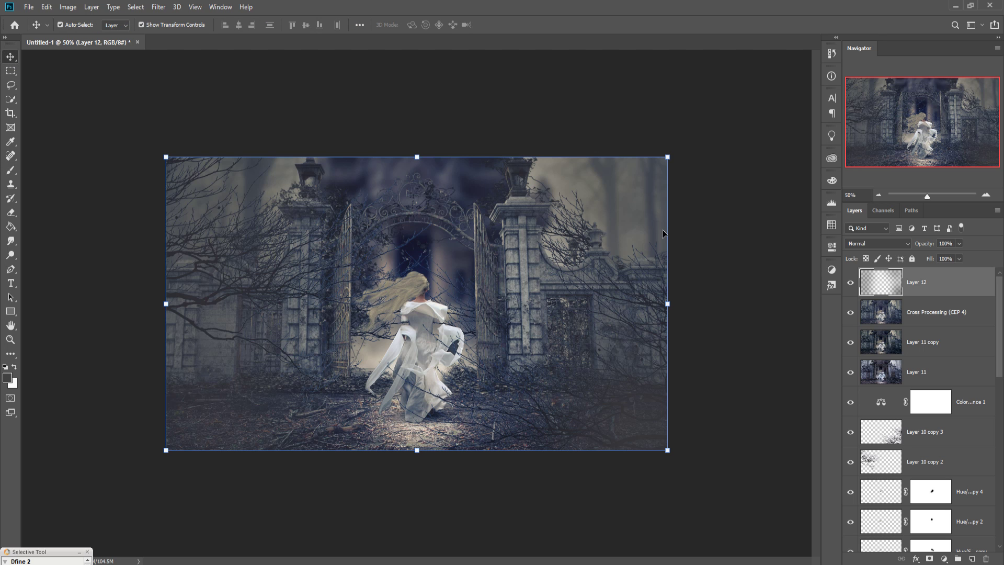
Step: Add a Photo Filter adjustment layer above Layer 12 using Warming Filter (85) at 25% density
{"action": "key", "text": "ctrl+plus"}
{"action": "key", "text": "ctrl+plus"}
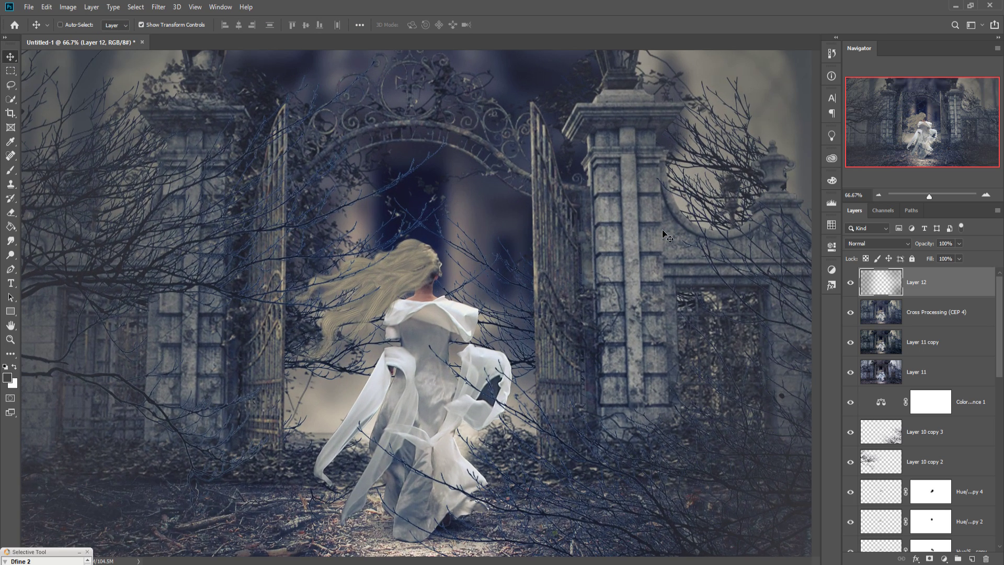
{"action": "key", "text": "ctrl+plus"}
{"action": "key", "text": "ctrl+0"}
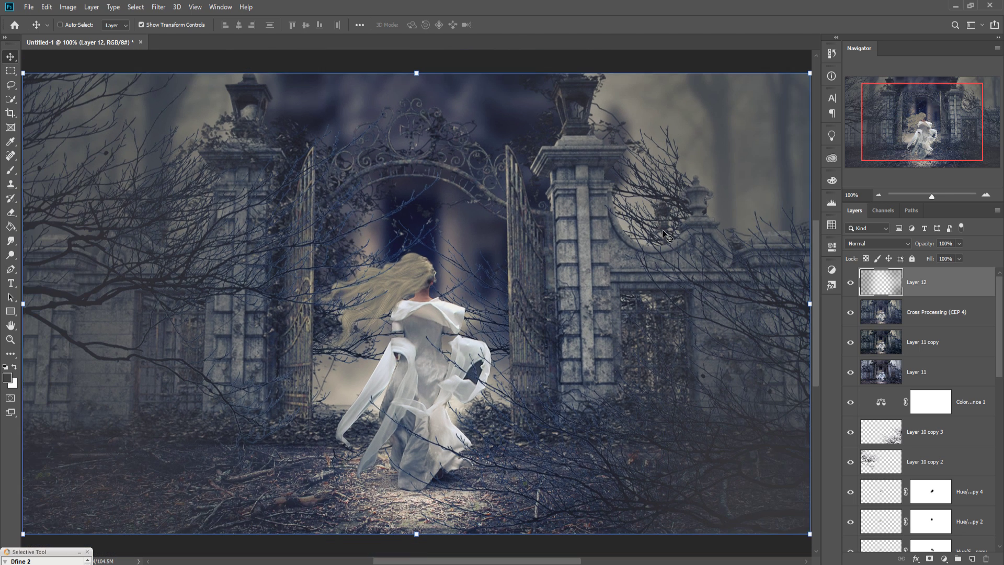
{"action": "left_click", "coordinate": [944, 559]}
{"action": "left_click", "coordinate": [948, 486]}
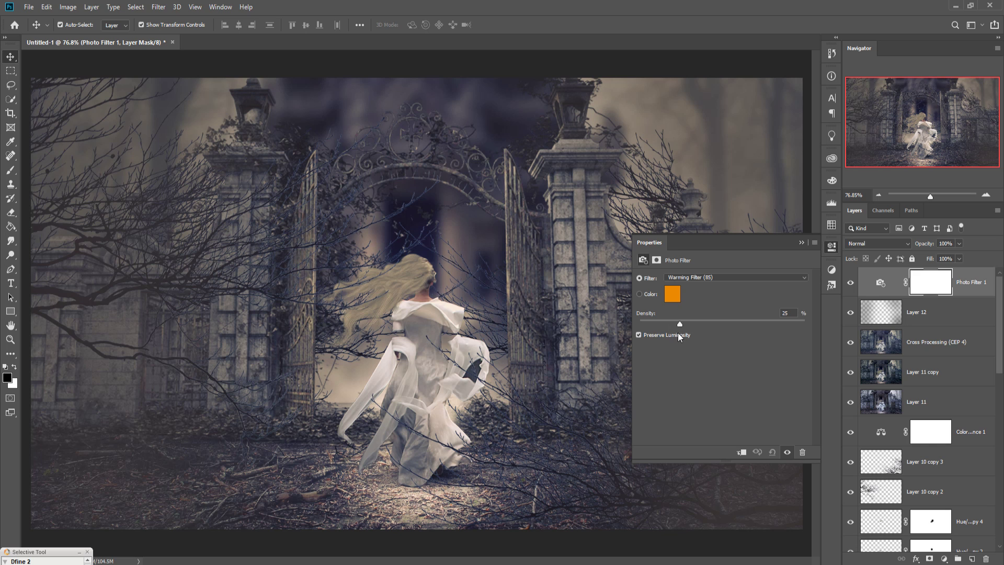
{"action": "left_click", "coordinate": [801, 242]}
{"action": "left_click", "coordinate": [975, 285]}
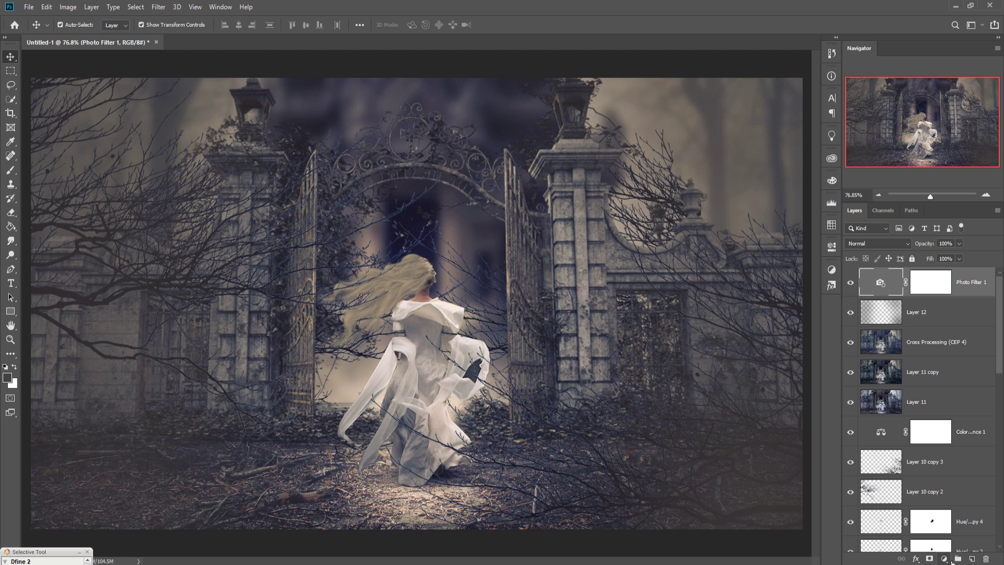
Step: Add a second Photo Filter adjustment layer with the cyan color 00d9ec at 25% density
{"action": "left_click", "coordinate": [944, 559]}
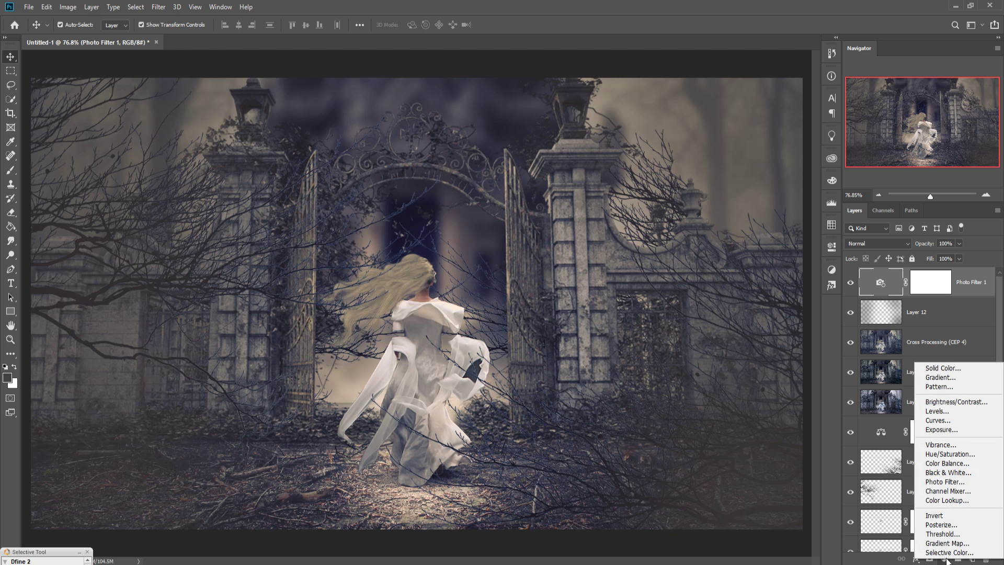
{"action": "left_click", "coordinate": [953, 482]}
{"action": "left_click", "coordinate": [674, 292]}
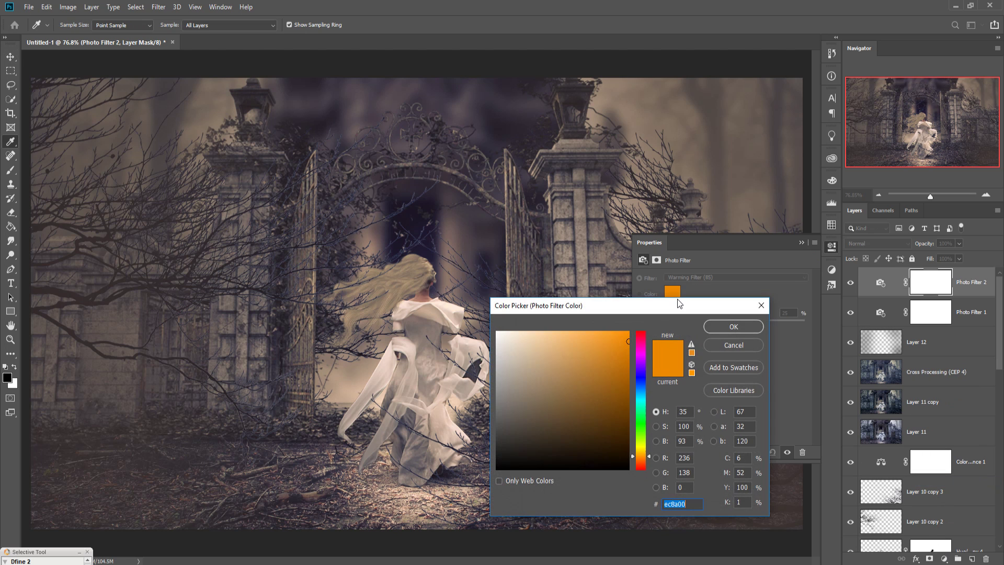
{"action": "left_click", "coordinate": [642, 399]}
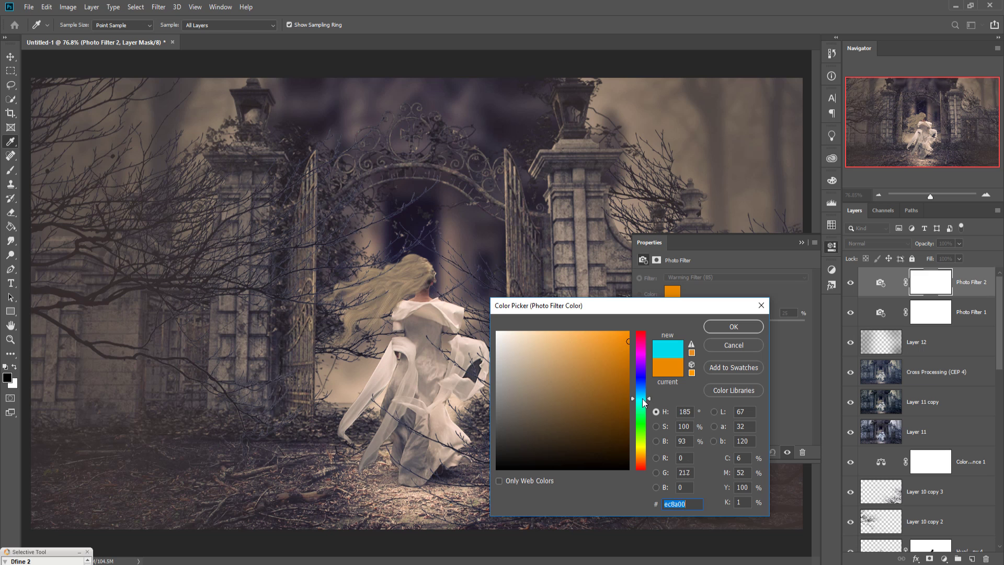
{"action": "left_click", "coordinate": [629, 333]}
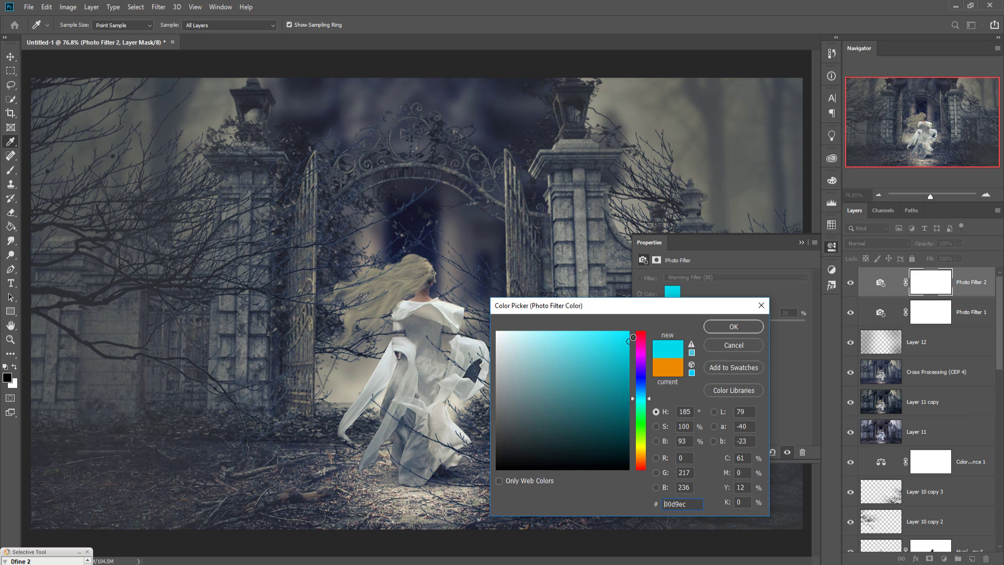
{"action": "left_click", "coordinate": [722, 327]}
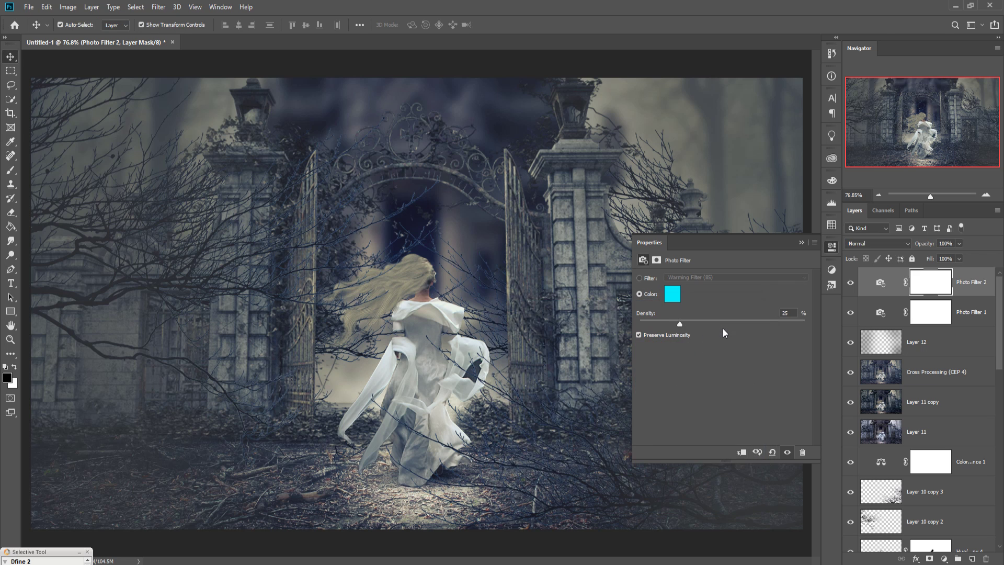
{"action": "left_click", "coordinate": [802, 243]}
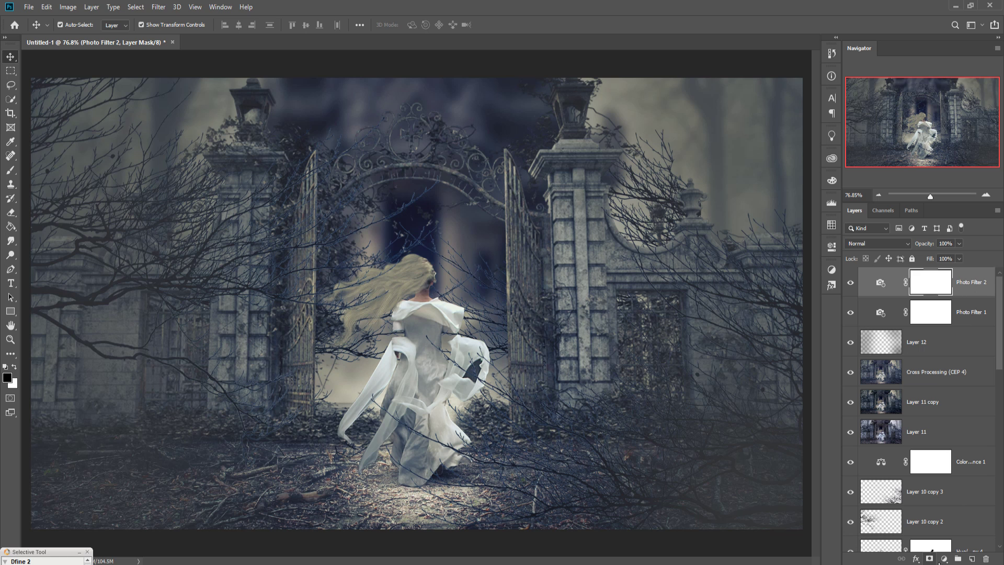
Step: Add a linear dark-gray-to-transparent Gradient Fill layer at 90° on top and set its blend mode to Soft Light
{"action": "left_click", "coordinate": [944, 559]}
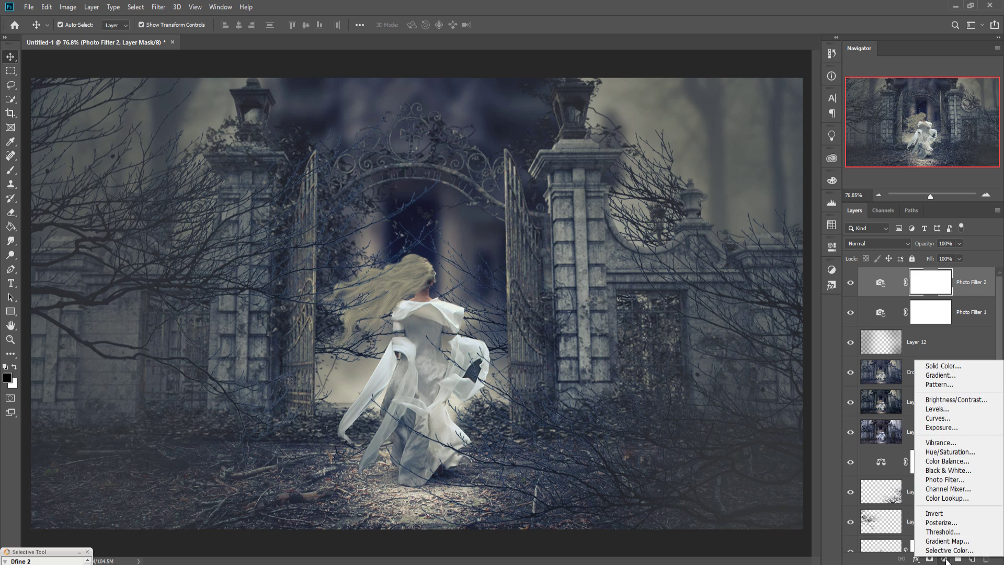
{"action": "left_click", "coordinate": [949, 375]}
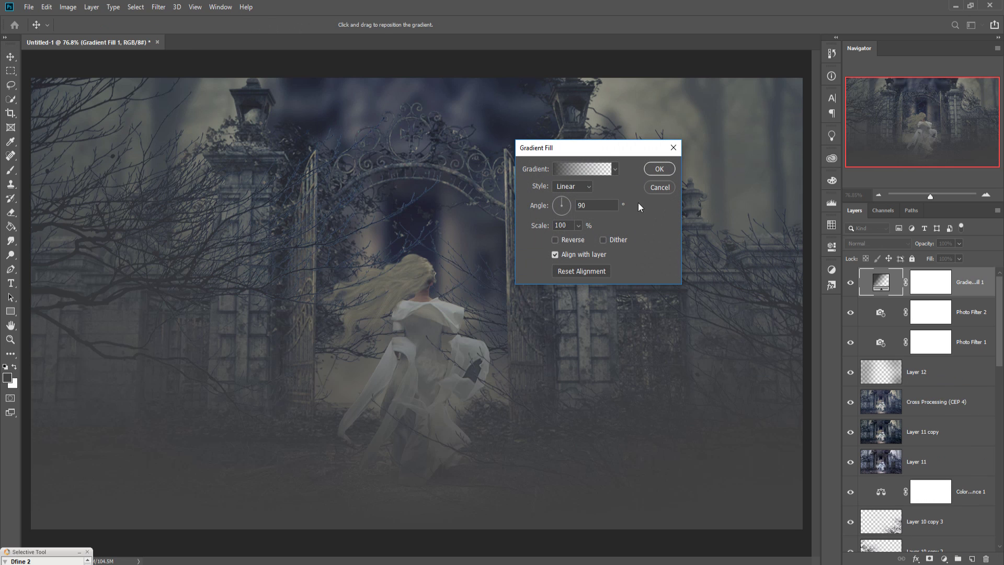
{"action": "left_click", "coordinate": [658, 169]}
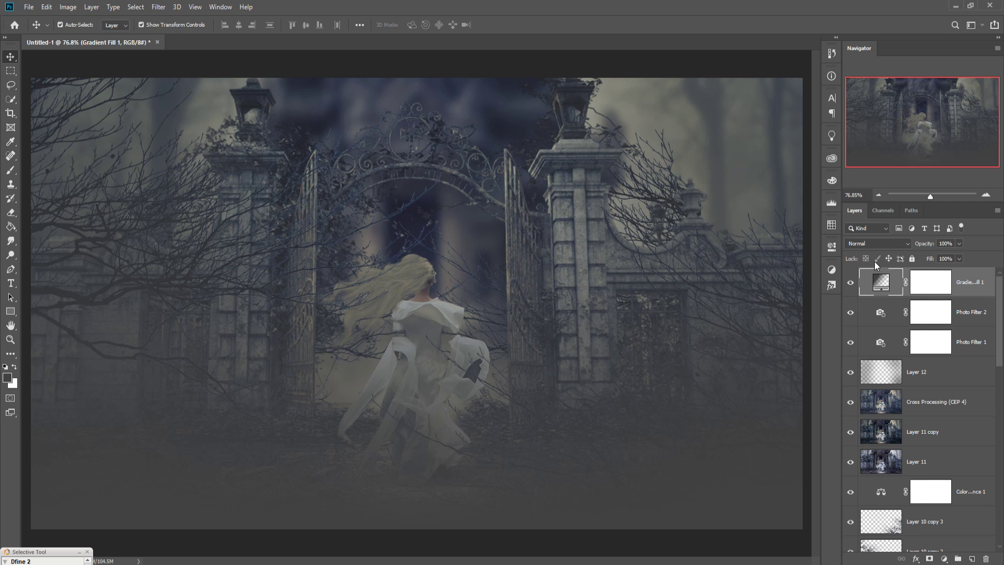
{"action": "left_click", "coordinate": [883, 243]}
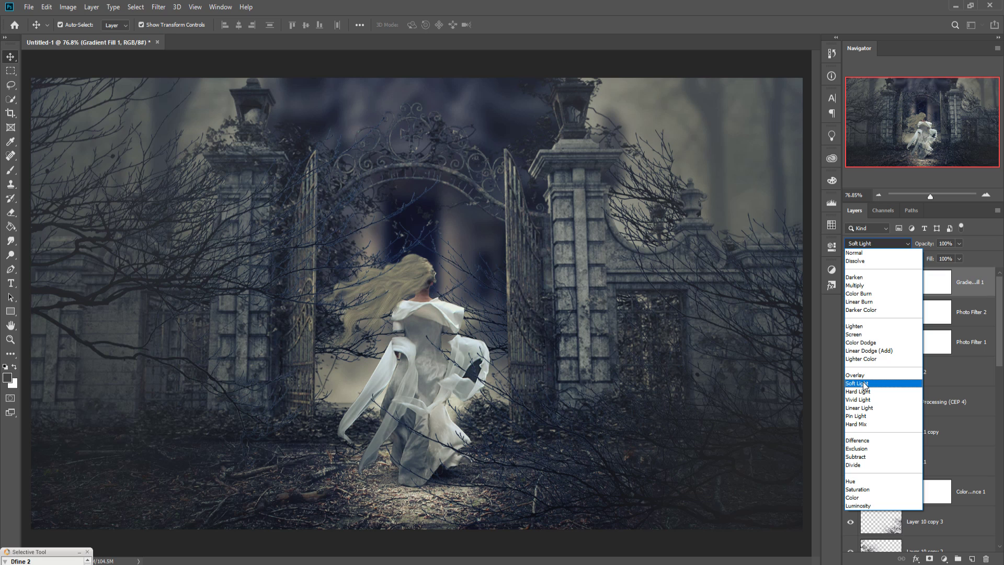
{"action": "left_click", "coordinate": [864, 386]}
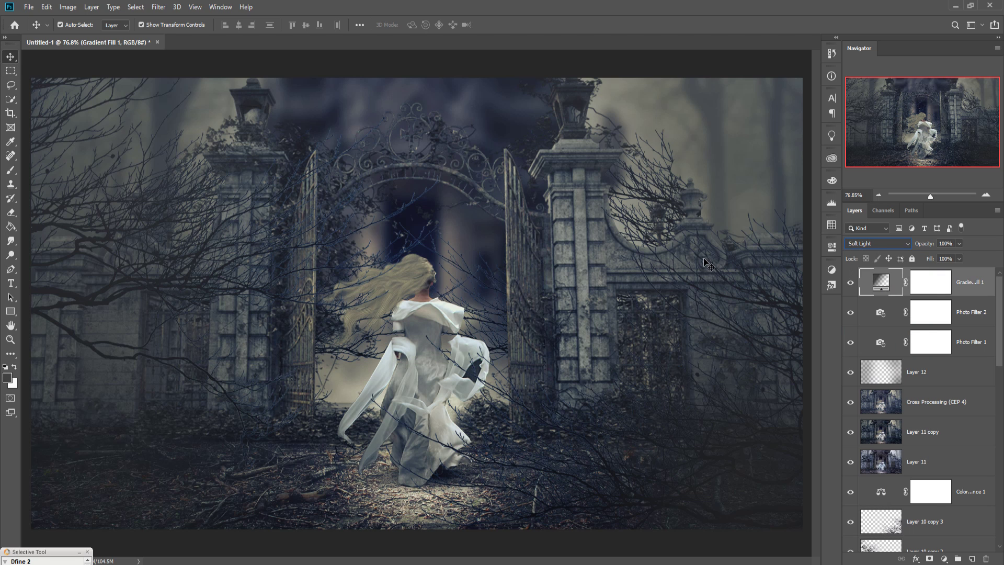
{"action": "key", "text": "ctrl+minus"}
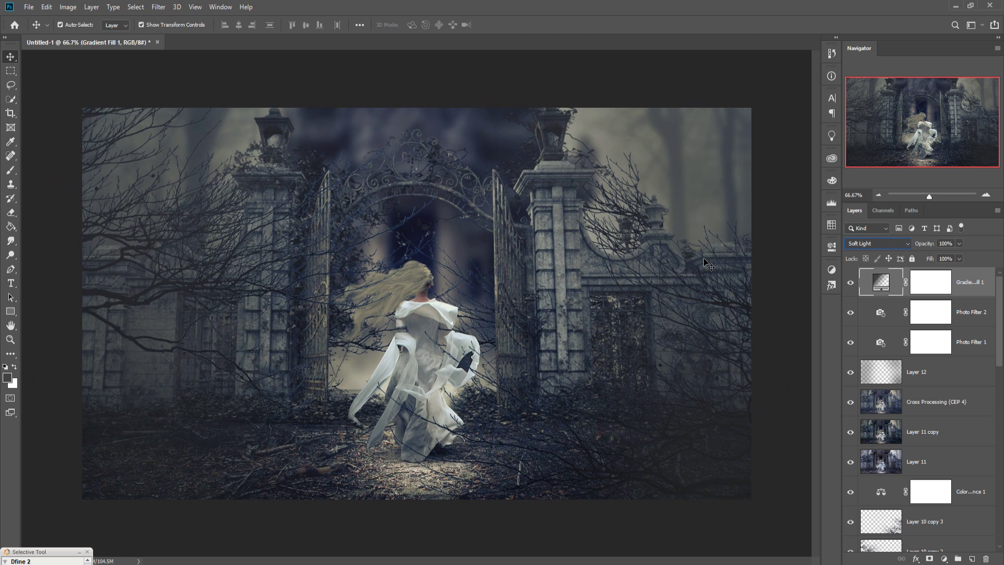